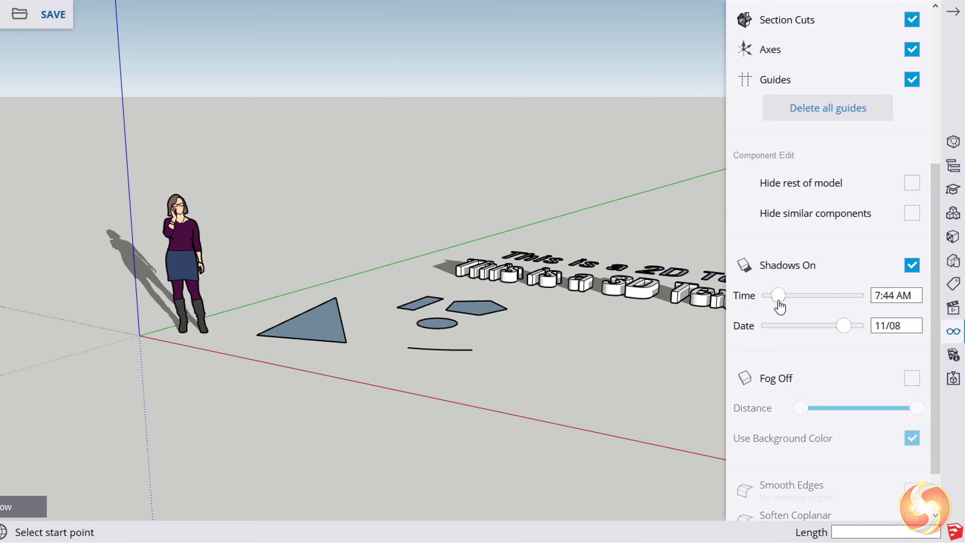
# Set the shadow date to 03/28 and switch the style from PSO Snow to PSO Cursive.
pyautogui.moveTo(844, 327)
pyautogui.mouseDown()
pyautogui.moveTo(782, 327)
pyautogui.moveTo(824, 328)
pyautogui.mouseUp()
pyautogui.click(867, 199)
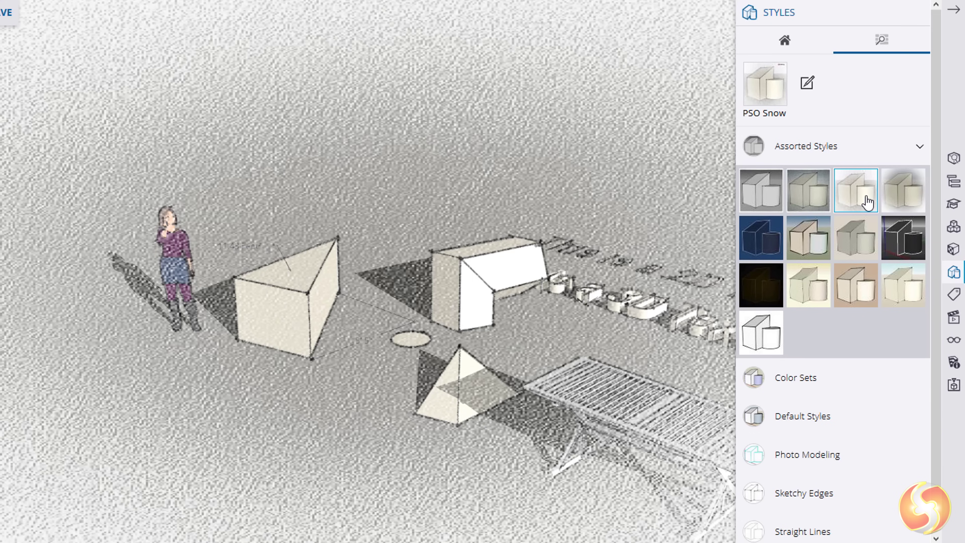
pyautogui.click(778, 196)
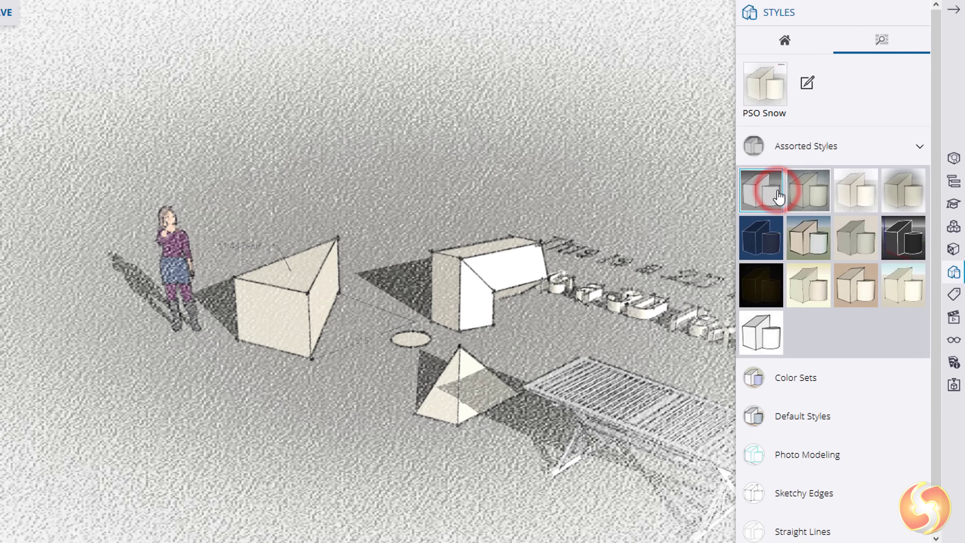
# Preview another assorted style, then scroll down through the page.
pyautogui.click(793, 246)
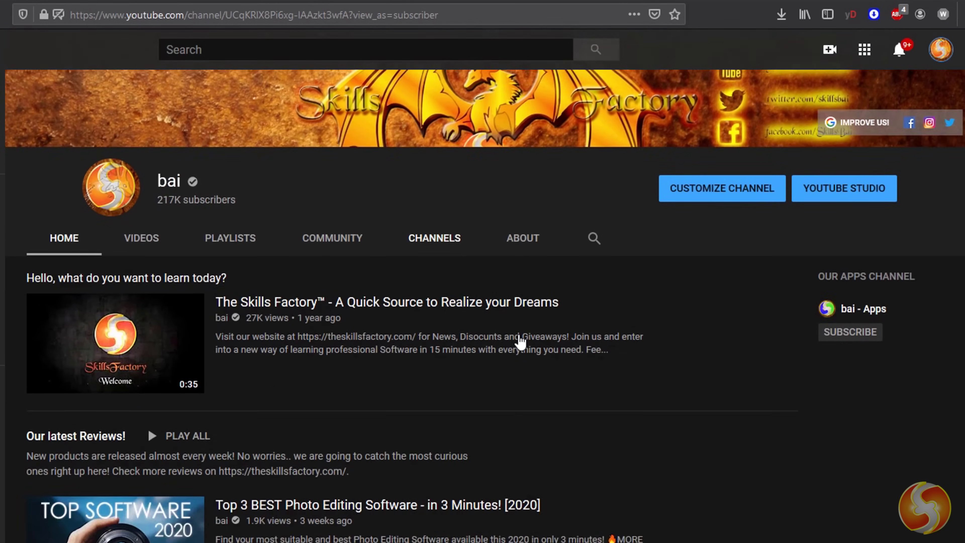
pyautogui.scroll(-15, 602, 359)
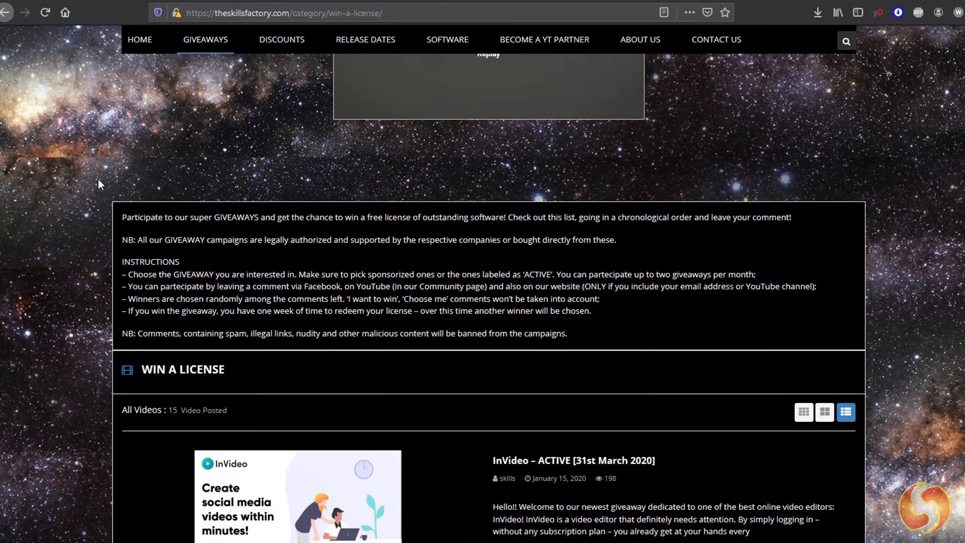
pyautogui.scroll(-8, 78, 202)
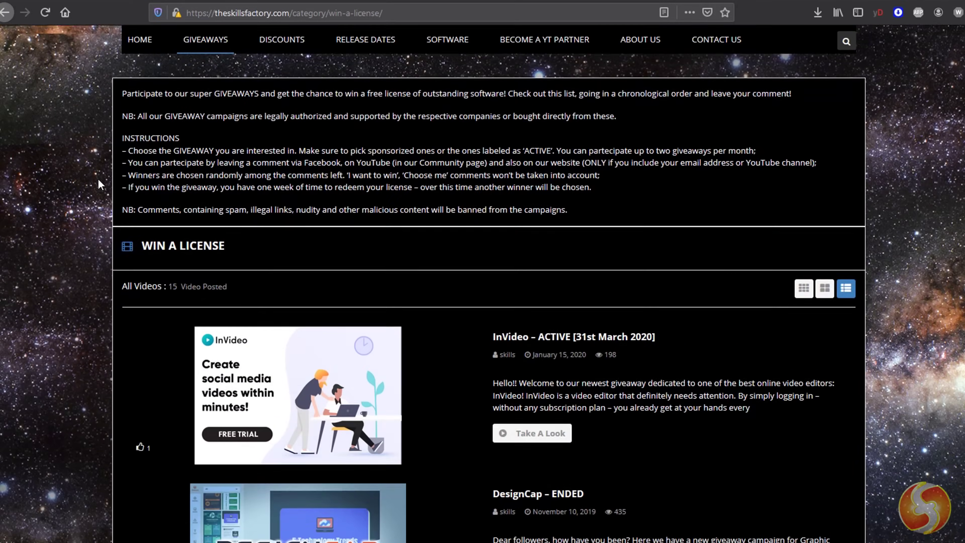
pyautogui.scroll(-12, 78, 200)
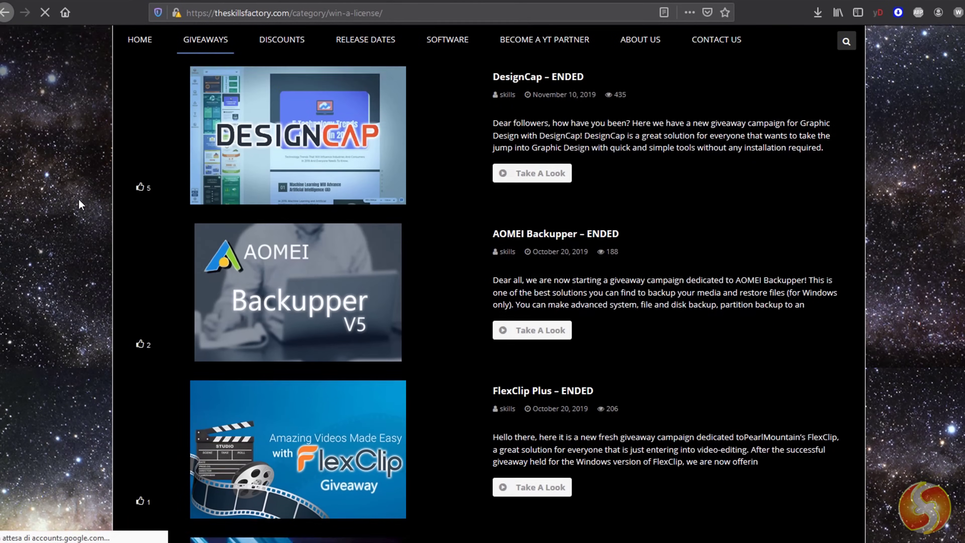
# Scroll through the SketchUp homepage to look over its content.
pyautogui.scroll(-5, 78, 199)
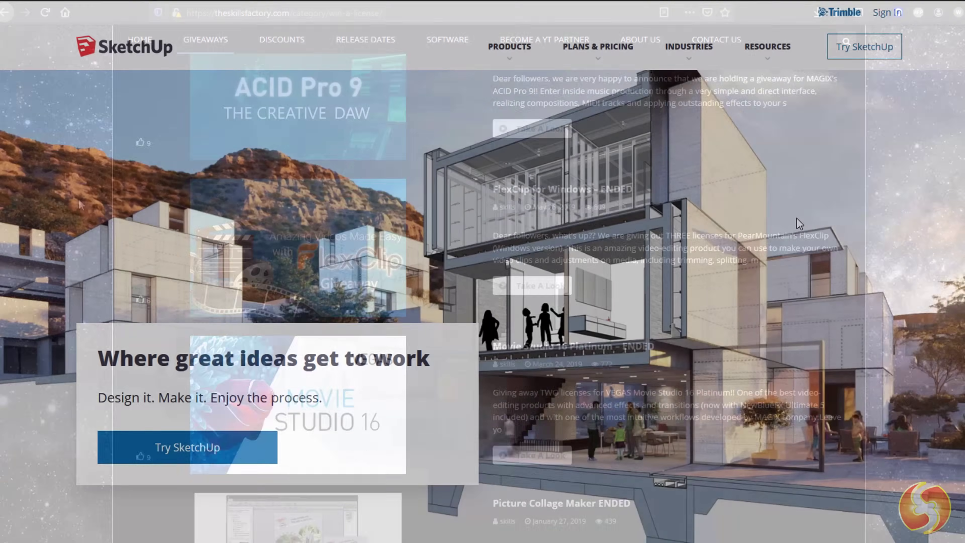
pyautogui.scroll(-2, 797, 219)
pyautogui.scroll(-10, 797, 217)
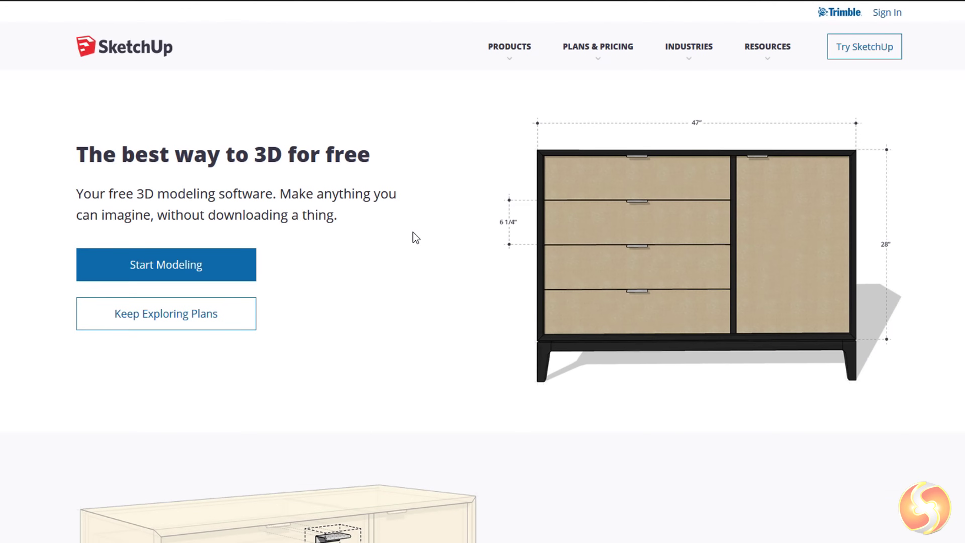
pyautogui.scroll(-7, 415, 272)
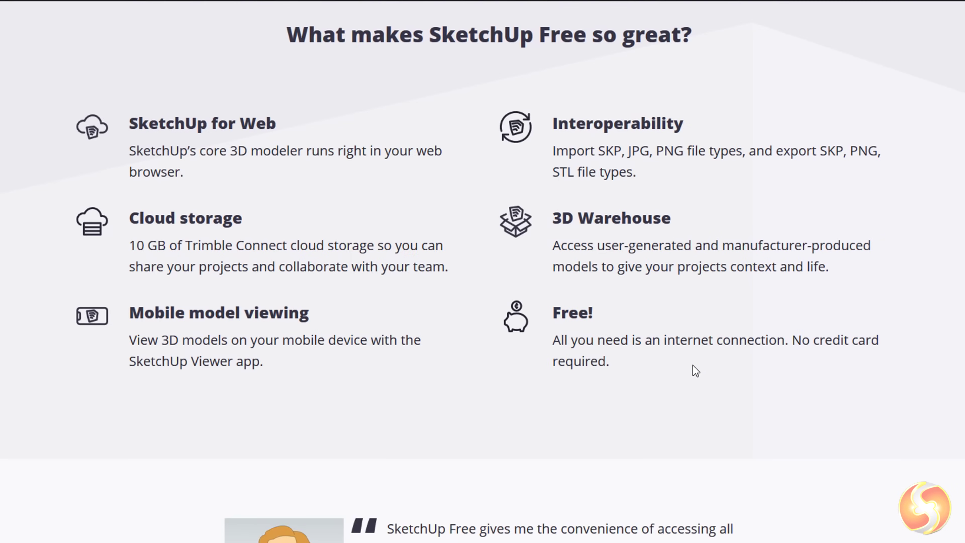
pyautogui.scroll(19, 695, 371)
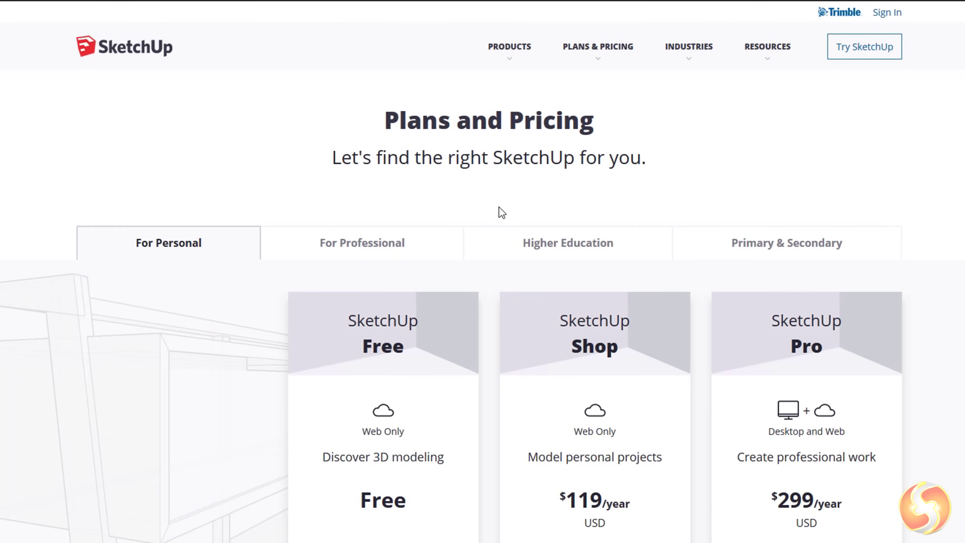
pyautogui.scroll(-2, 505, 236)
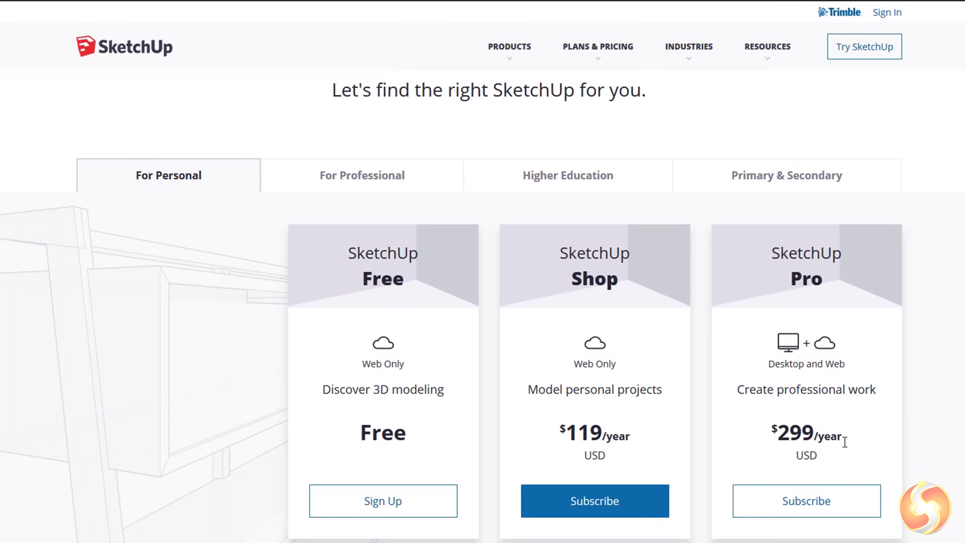
# Compare the Professional, Higher Education and Primary & Secondary plans, returning to Professional.
pyautogui.click(396, 179)
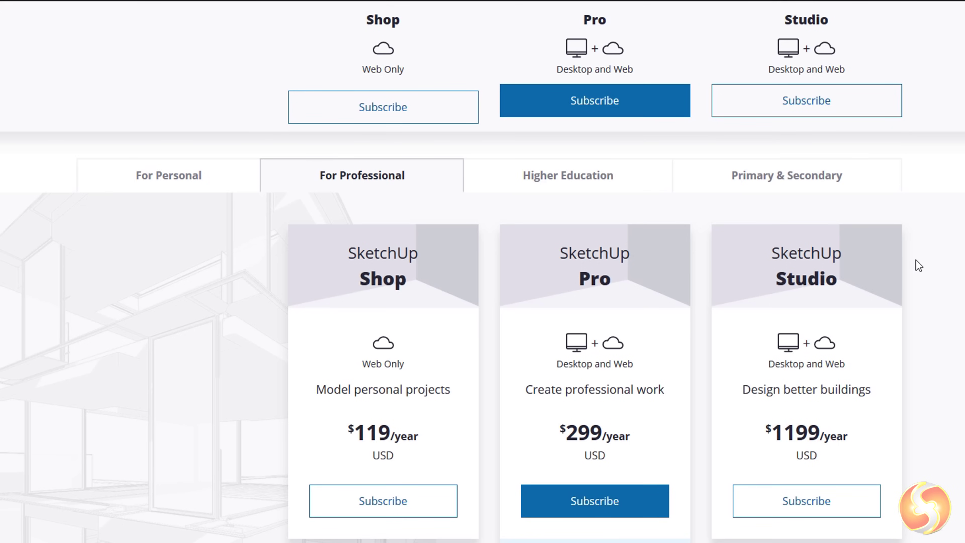
pyautogui.click(599, 173)
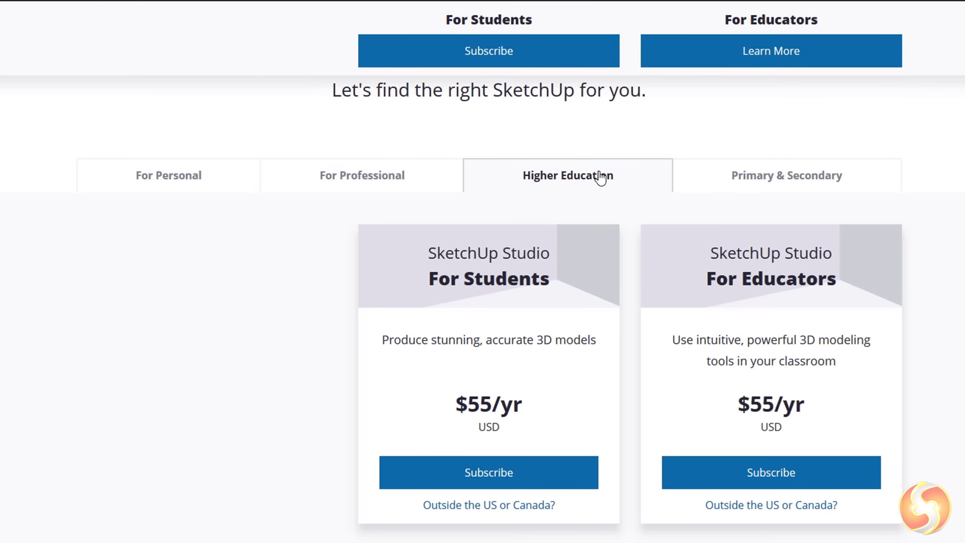
pyautogui.click(791, 185)
pyautogui.click(418, 185)
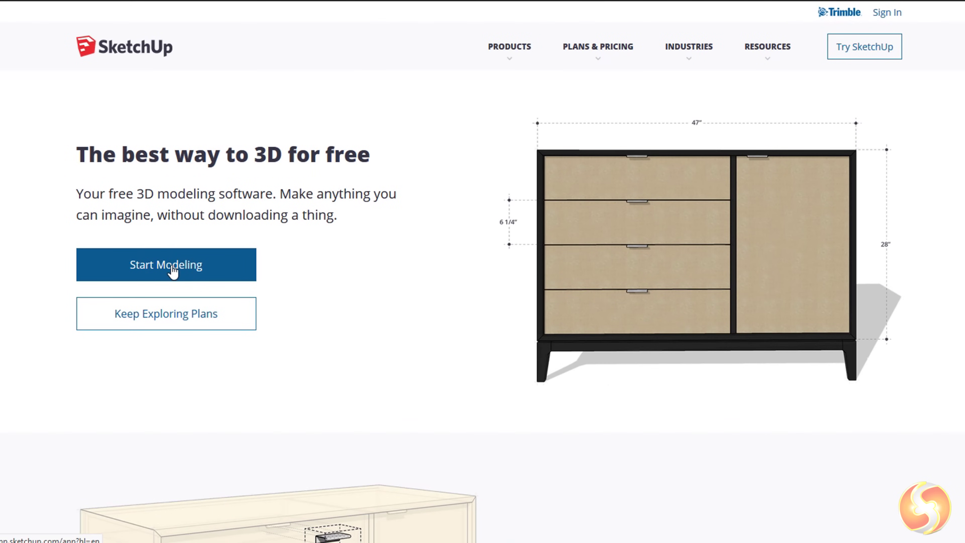
# Choose Start Modeling and sign in with the Trimble account e-mail and password.
pyautogui.click(173, 272)
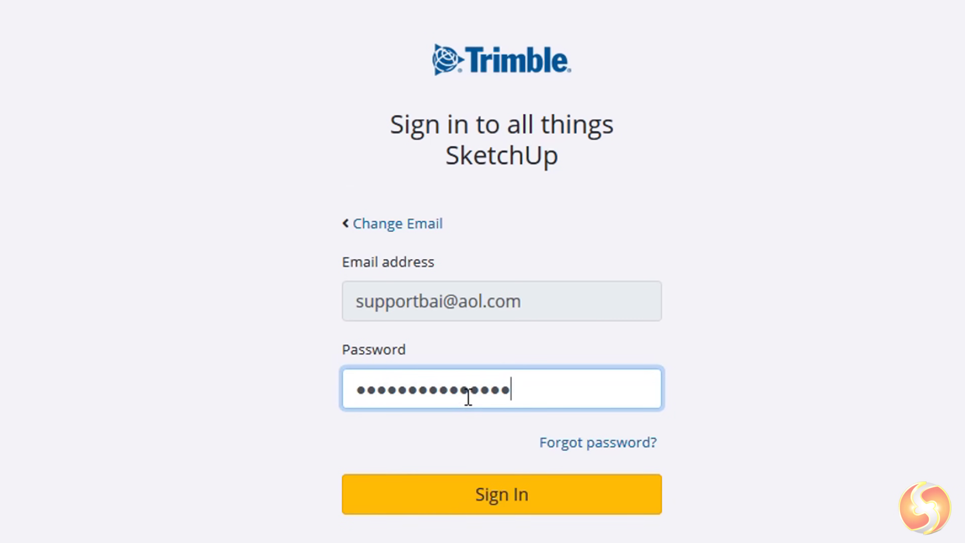
pyautogui.click(447, 505)
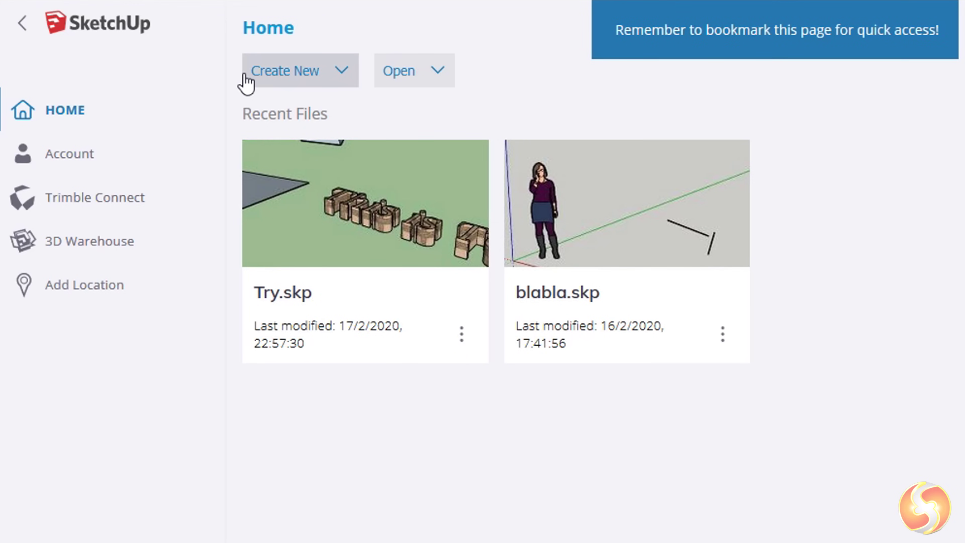
# Check the Open > My Computer file types, then create a new Simple Template – Feet and Inches model.
pyautogui.click(436, 72)
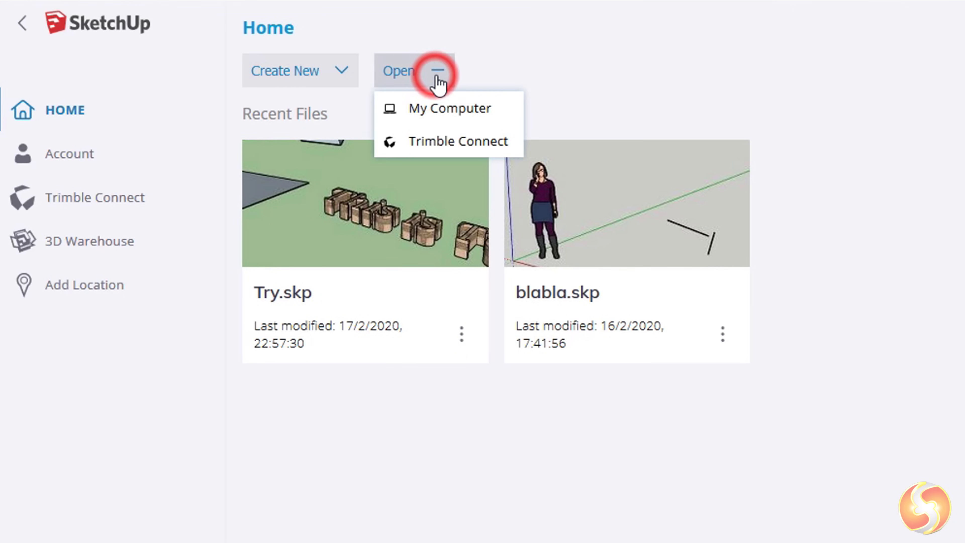
pyautogui.click(450, 115)
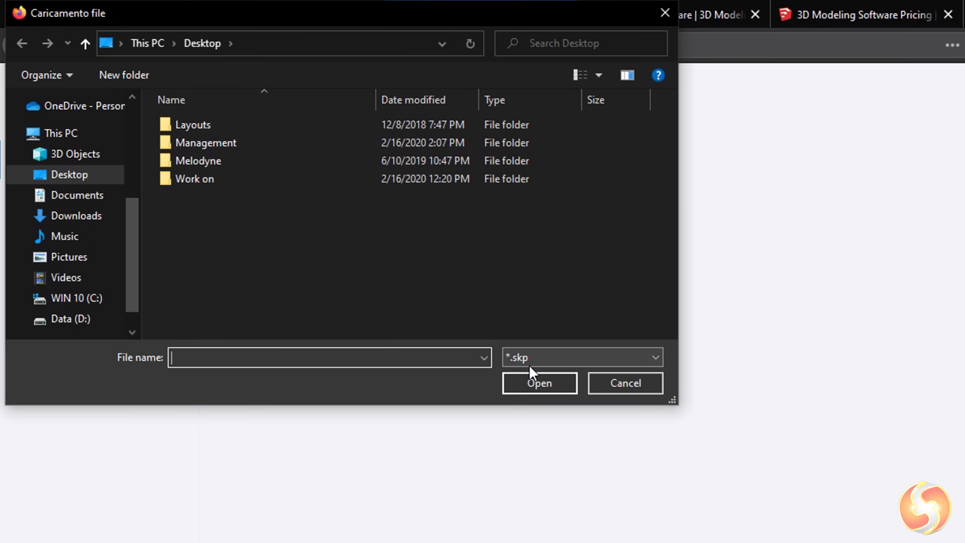
pyautogui.click(524, 363)
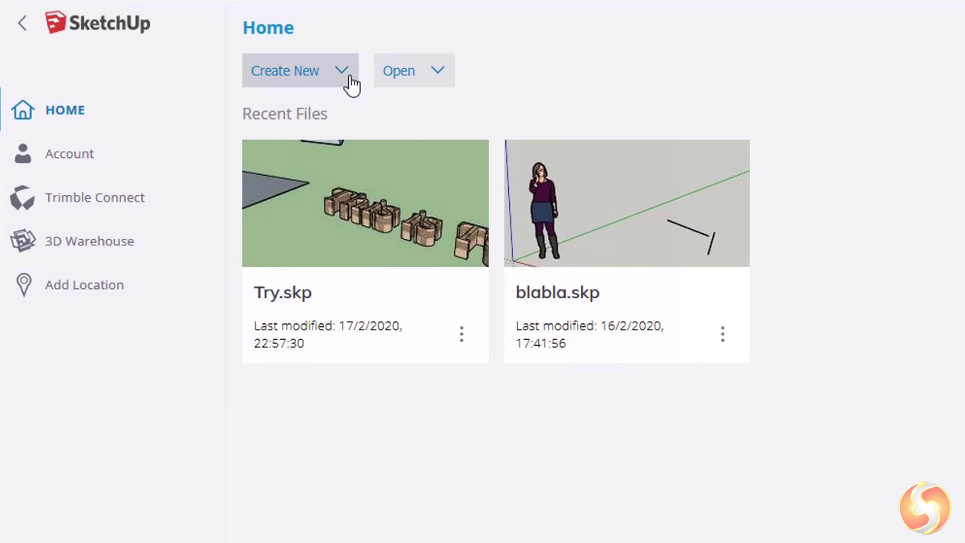
pyautogui.click(348, 76)
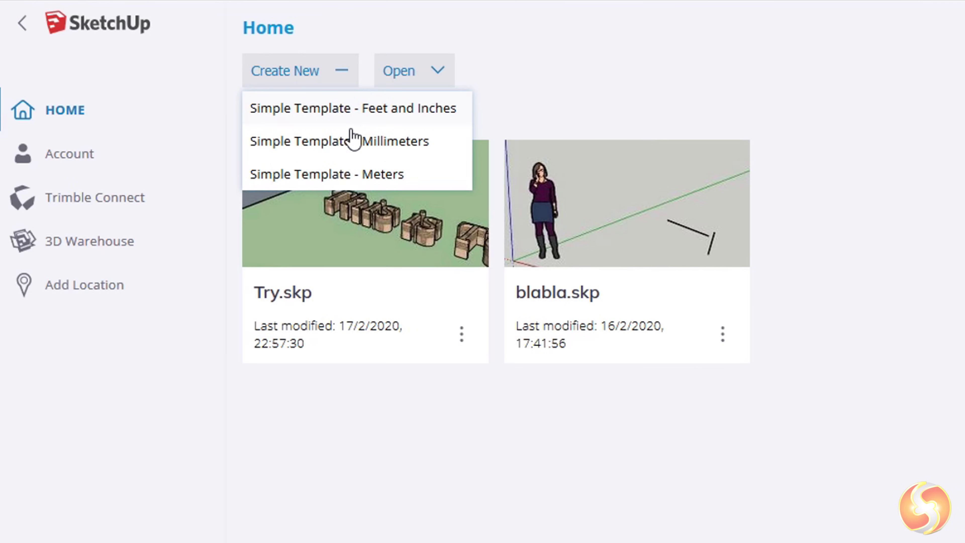
pyautogui.click(387, 111)
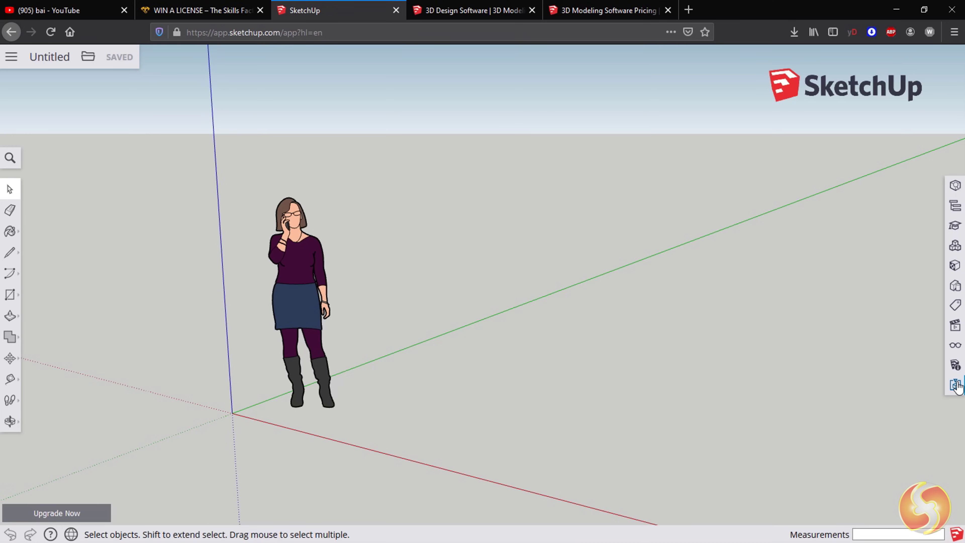
pyautogui.click(955, 205)
pyautogui.click(955, 226)
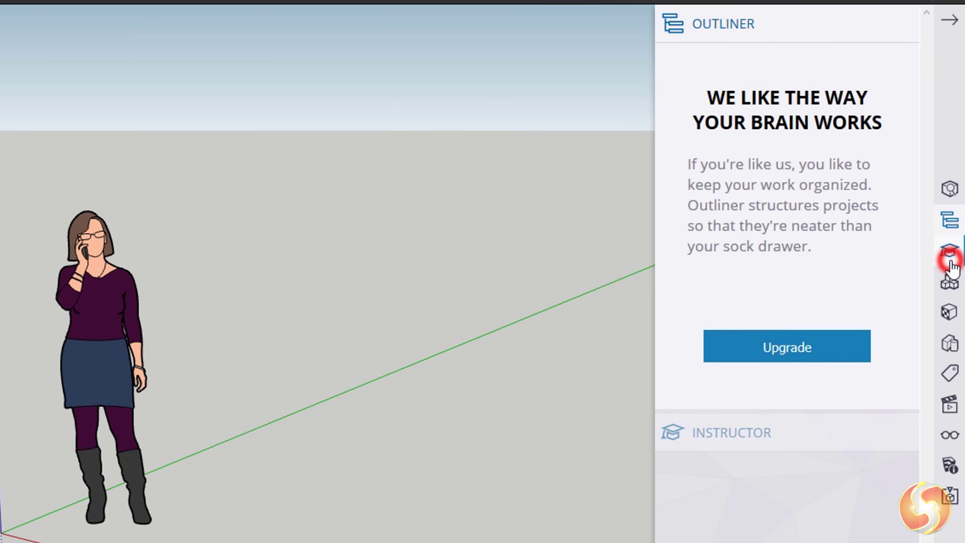
pyautogui.click(899, 436)
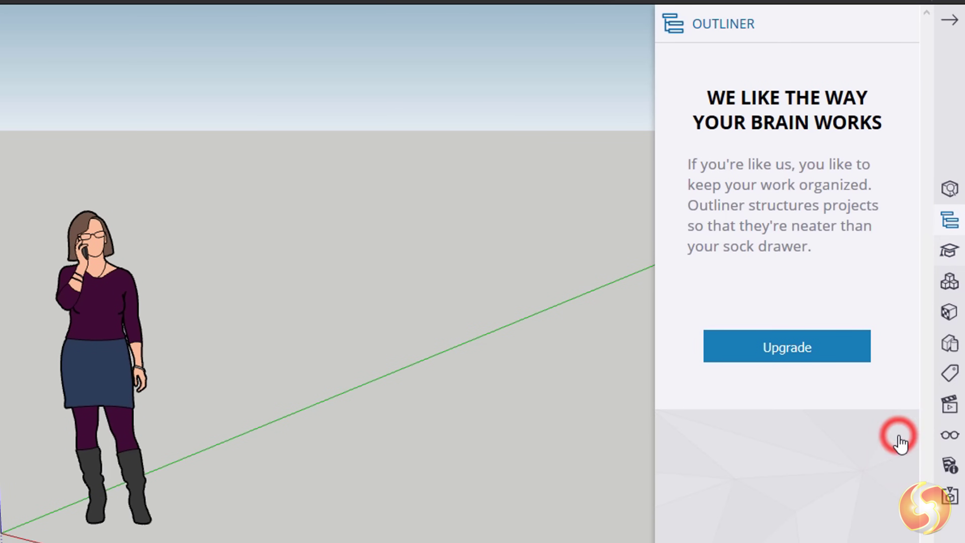
pyautogui.click(904, 27)
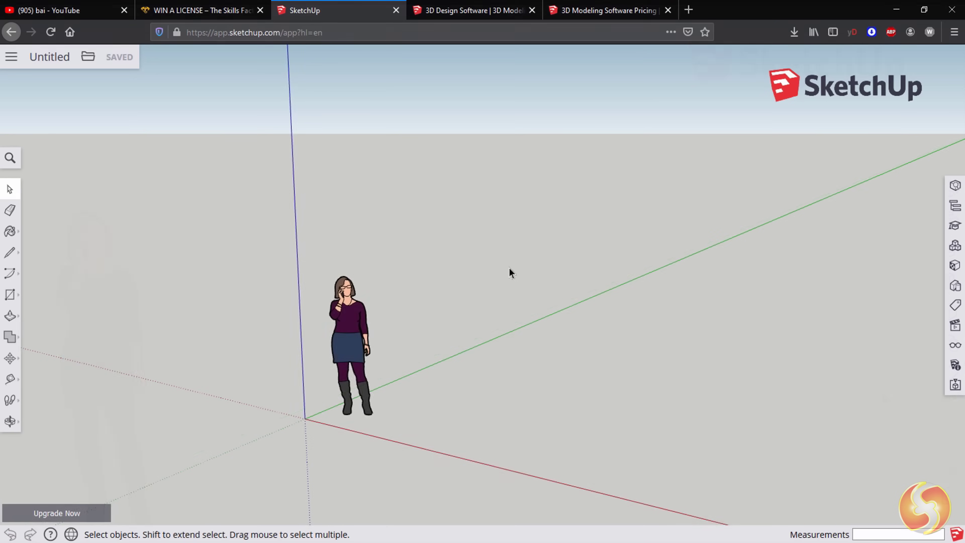
pyautogui.scroll(-1, 510, 273)
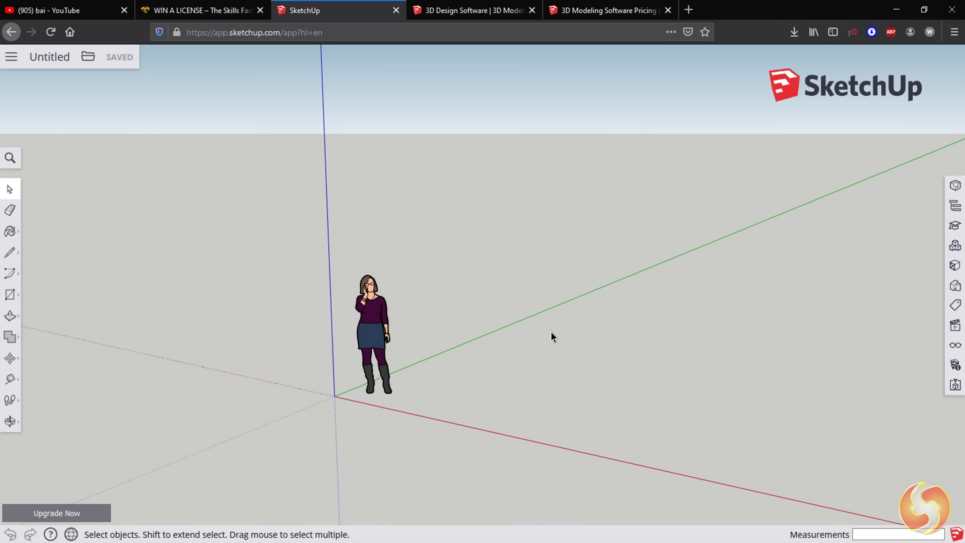
pyautogui.hotkey('ctrl', '+')
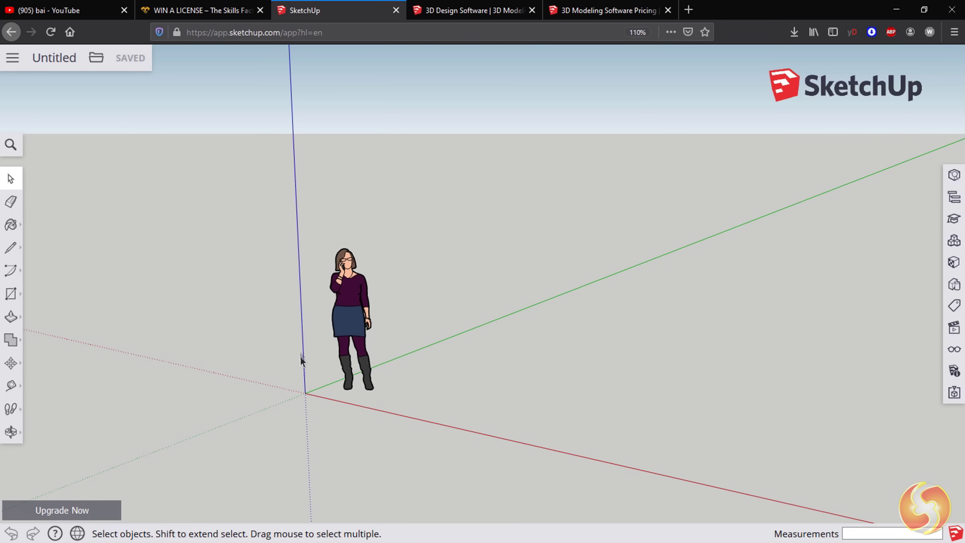
pyautogui.scroll(3, 714, 401)
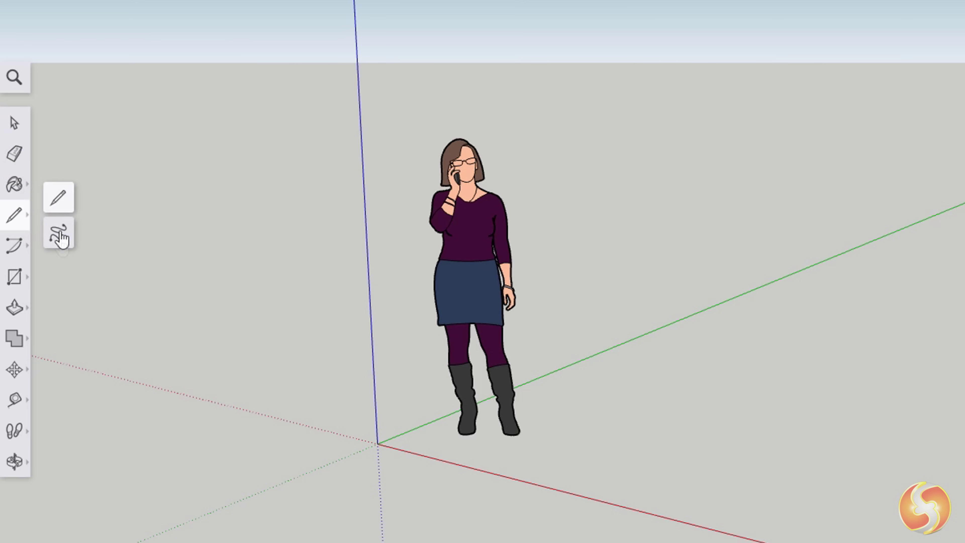
# Draw a trial line on the ground to the right of the figure.
pyautogui.click(72, 210)
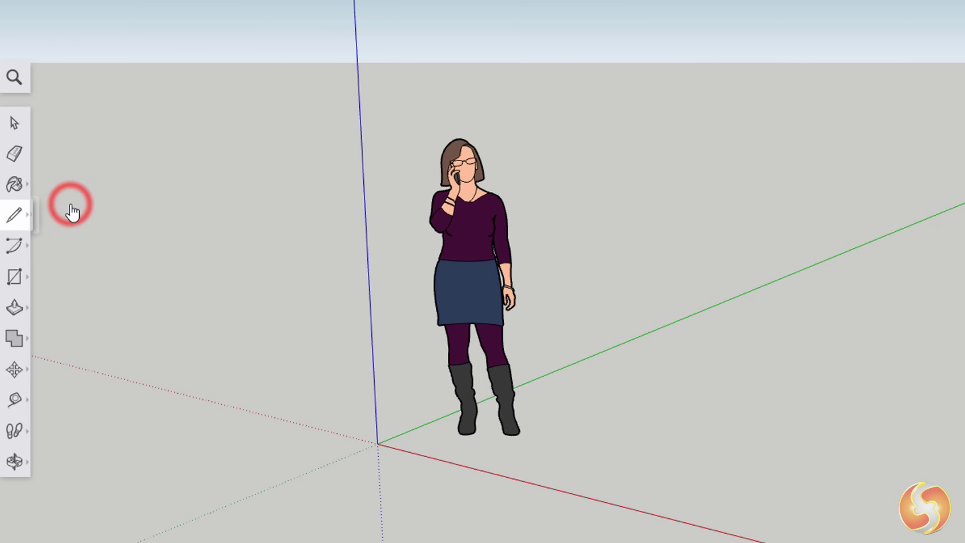
pyautogui.click(456, 419)
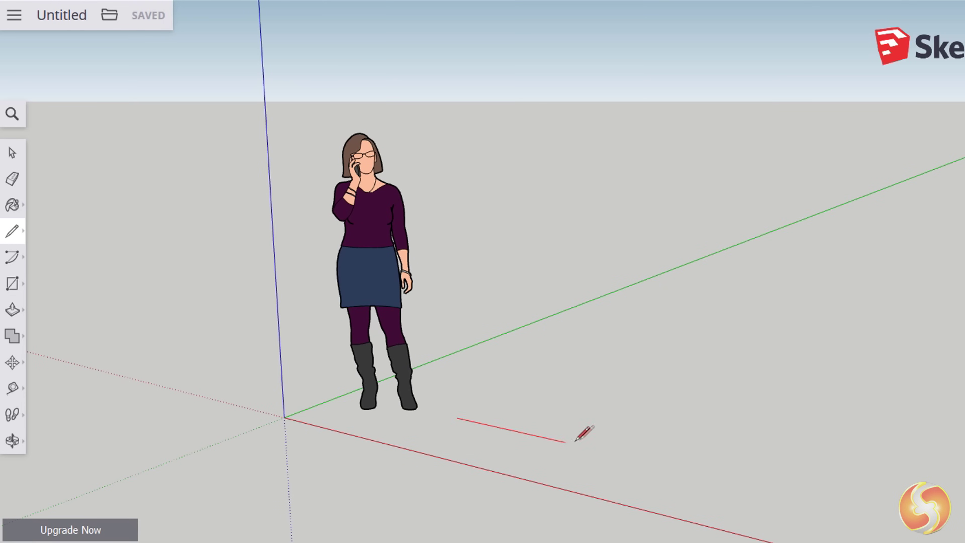
pyautogui.click(639, 384)
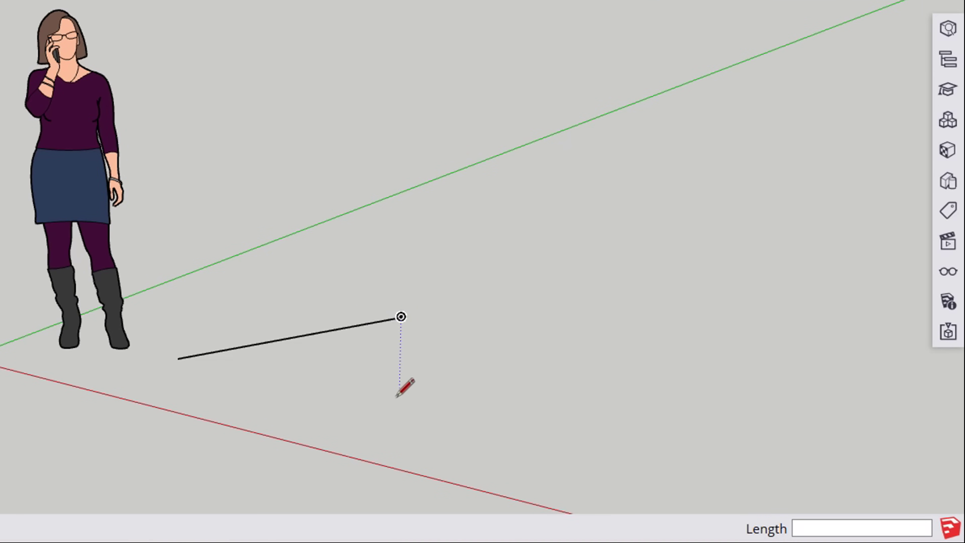
pyautogui.click(400, 396)
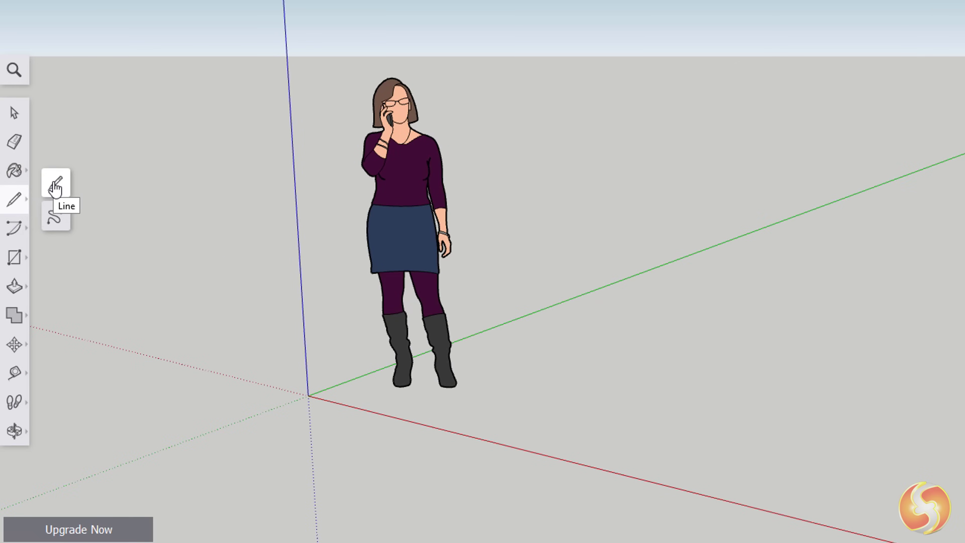
# Draw corner lines, cancel a stray one, and close them into a filled triangle.
pyautogui.click(55, 186)
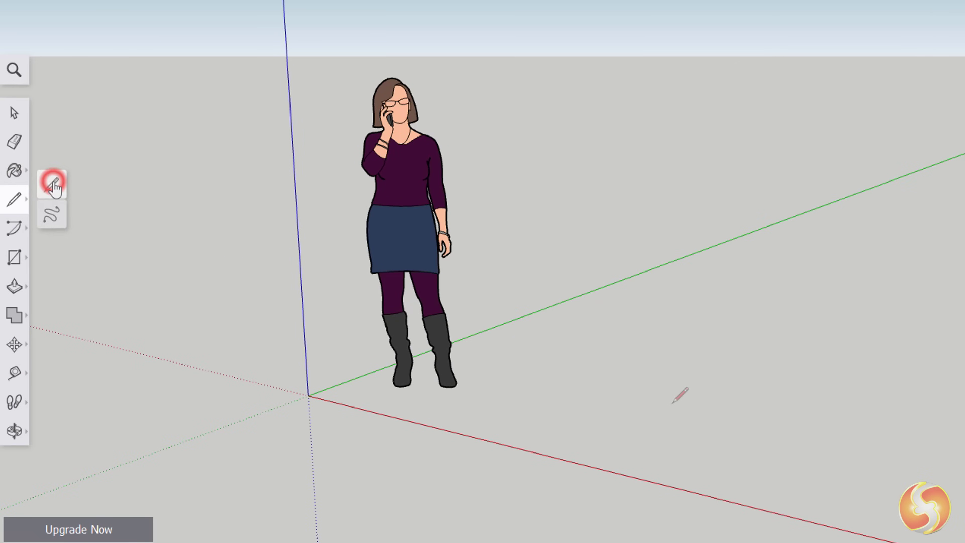
pyautogui.scroll(1, 575, 396)
pyautogui.click(569, 402)
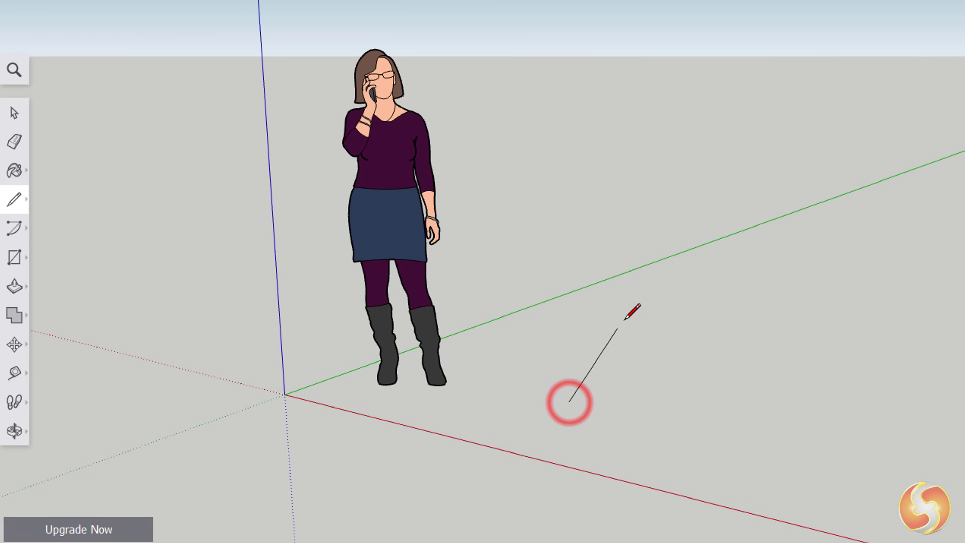
pyautogui.click(640, 304)
pyautogui.click(818, 330)
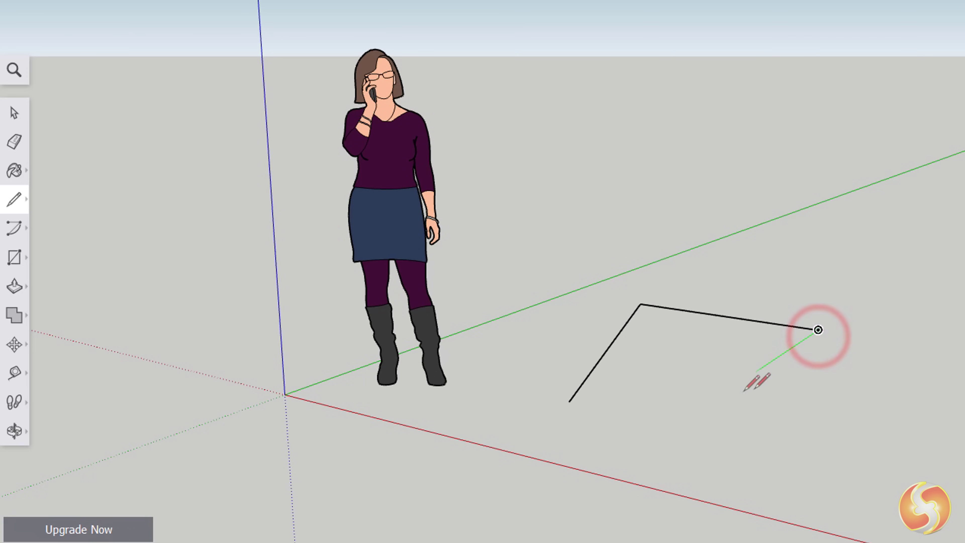
pyautogui.click(754, 412)
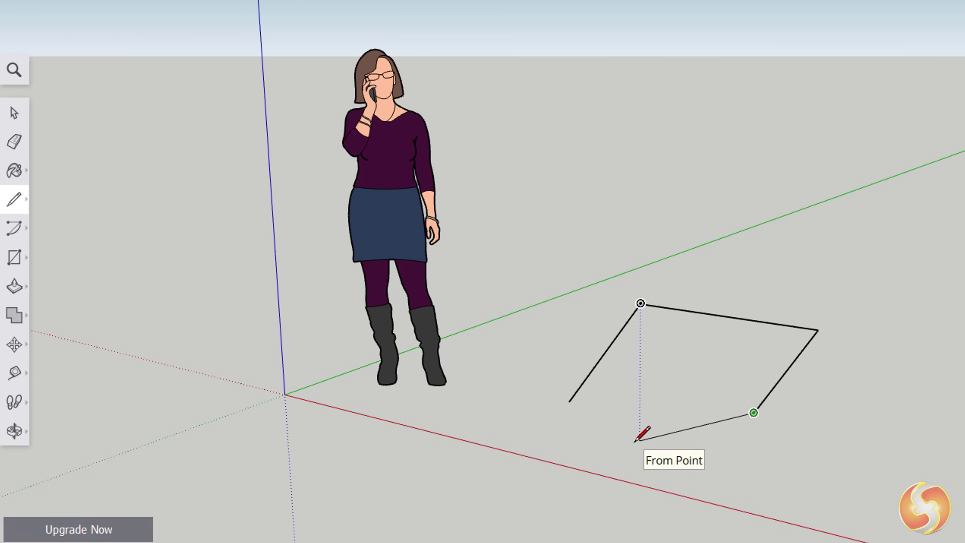
pyautogui.press('Escape')
pyautogui.click(802, 414)
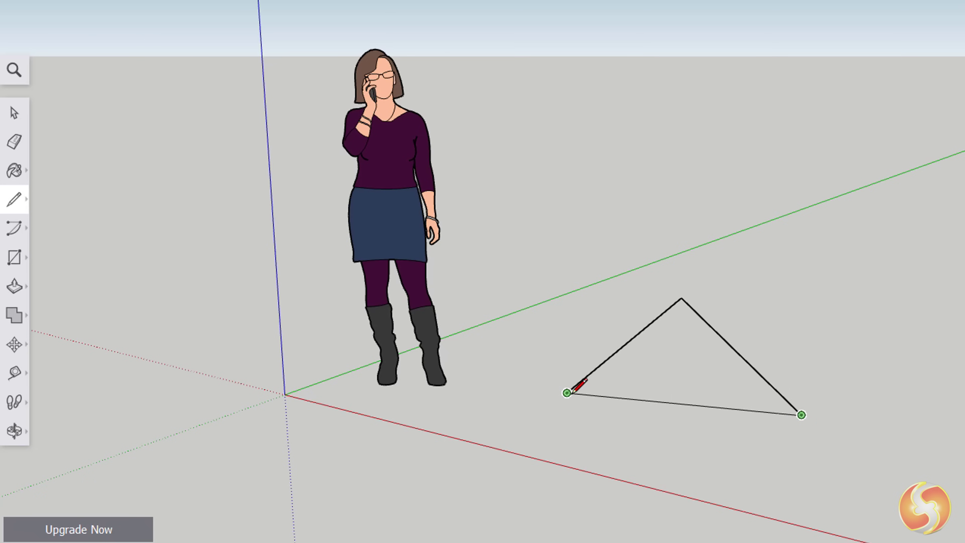
pyautogui.click(566, 393)
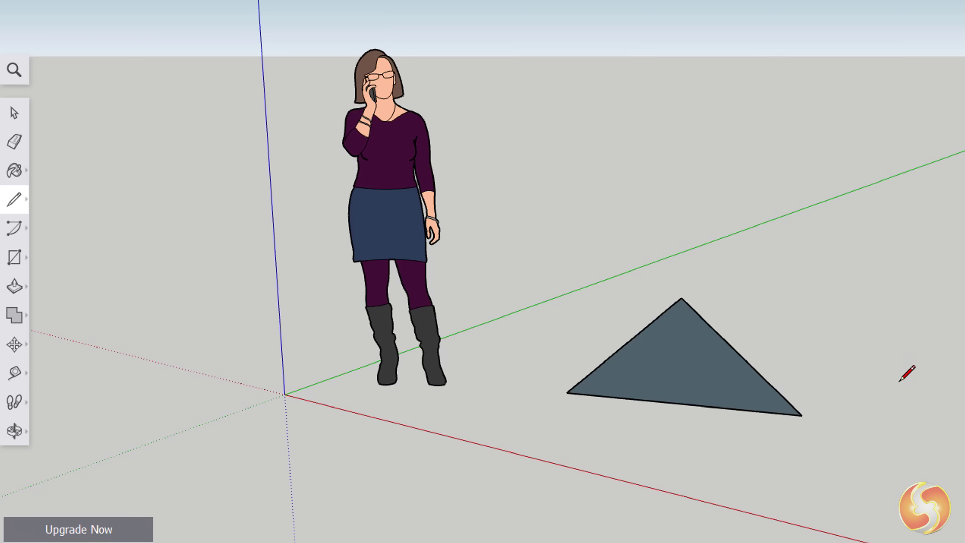
pyautogui.moveTo(59, 223)
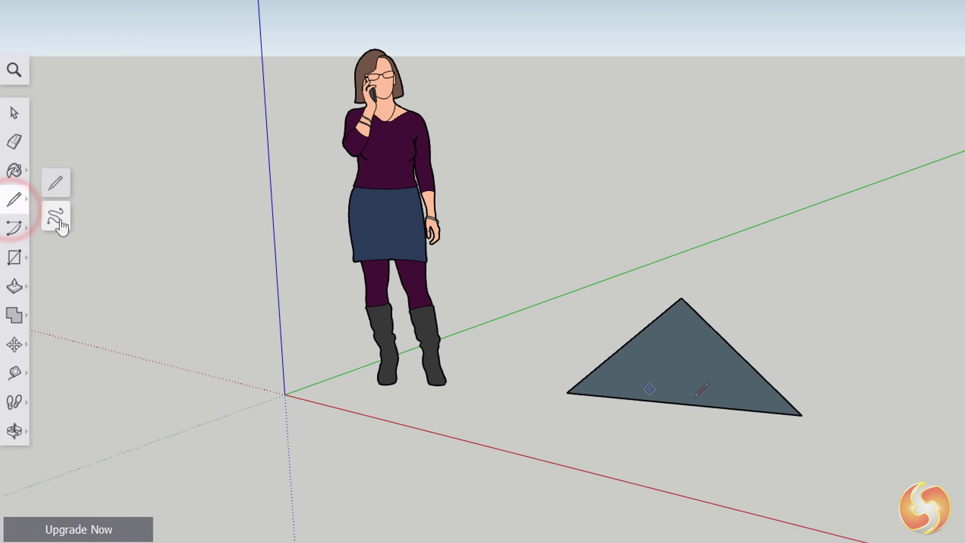
pyautogui.click(59, 222)
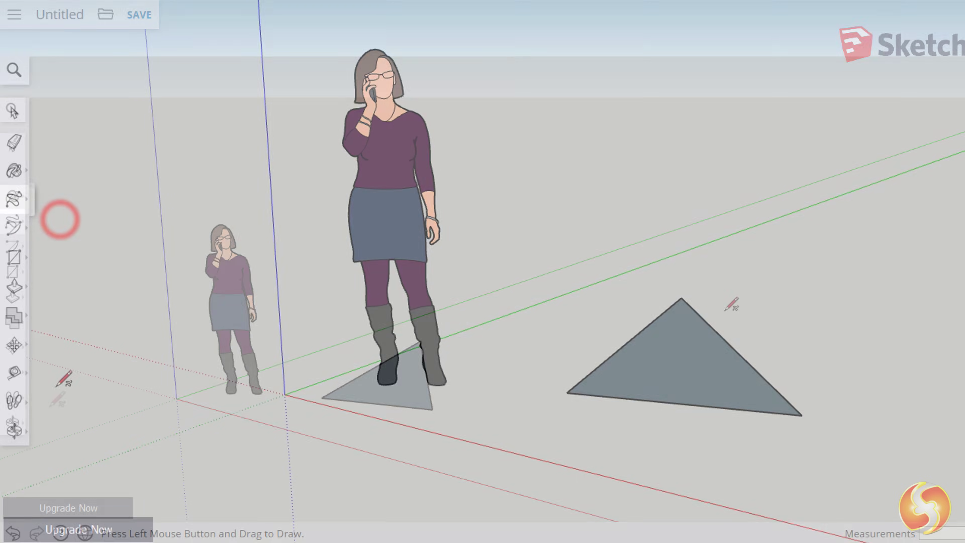
pyautogui.moveTo(743, 289)
pyautogui.mouseDown()
pyautogui.moveTo(616, 294)
pyautogui.moveTo(747, 385)
pyautogui.mouseUp()
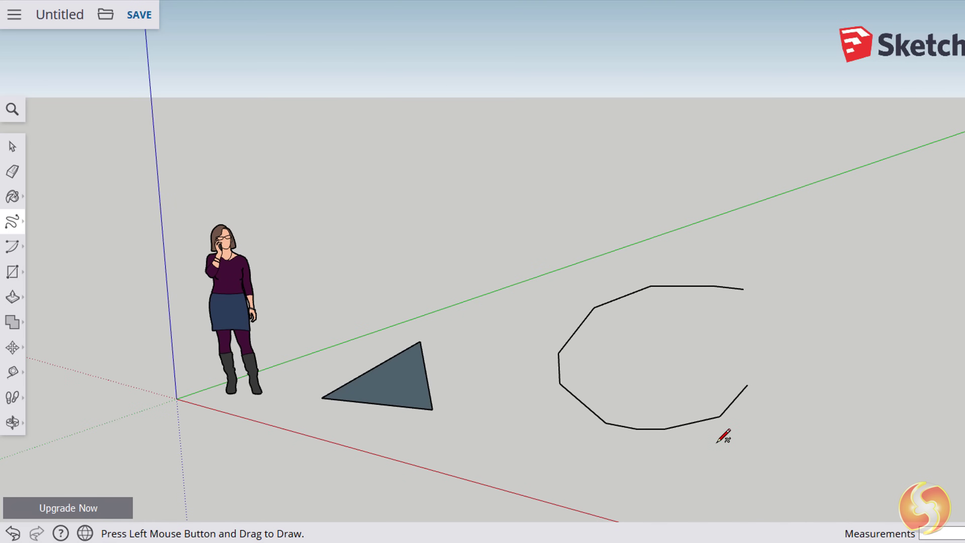
pyautogui.scroll(5, 648, 403)
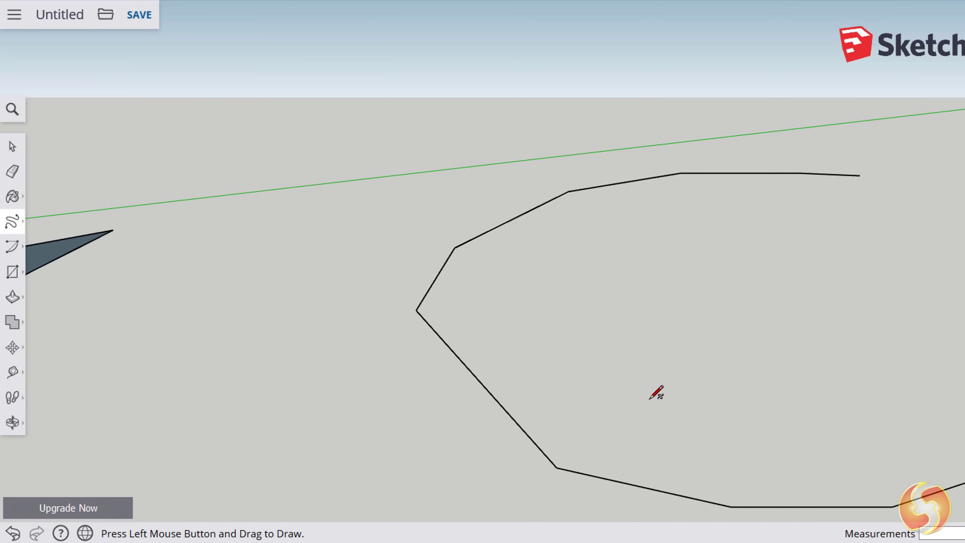
pyautogui.moveTo(596, 384)
pyautogui.mouseDown()
pyautogui.moveTo(626, 353)
pyautogui.moveTo(607, 435)
pyautogui.moveTo(670, 439)
pyautogui.mouseUp()
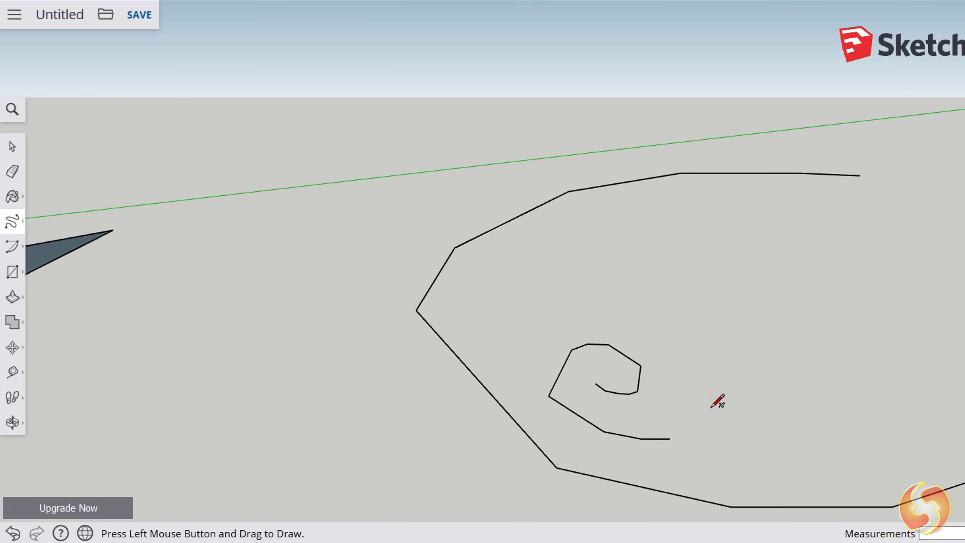
pyautogui.scroll(-5, 550, 436)
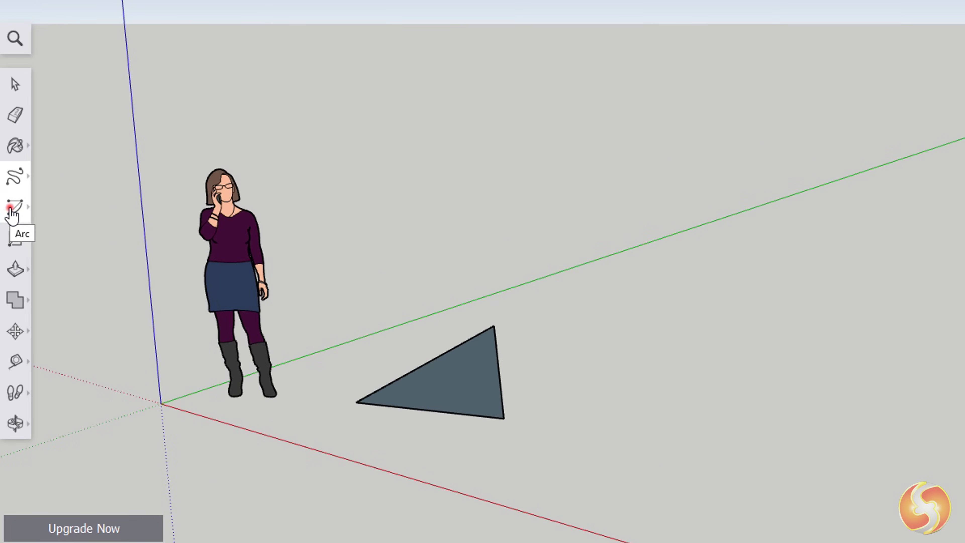
# Draw a shallow 2-point arc right of the triangle and view the Instructor help for arcs.
pyautogui.click(12, 215)
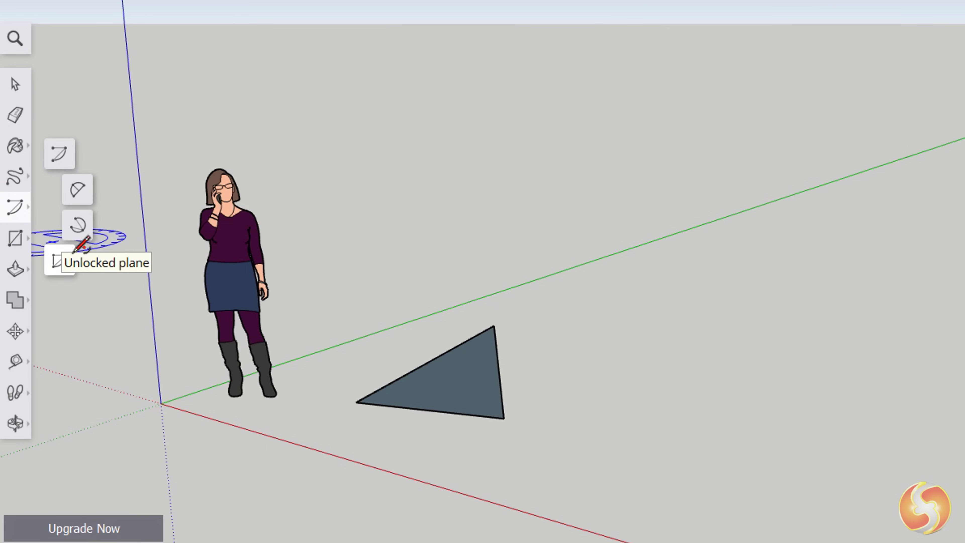
pyautogui.click(690, 336)
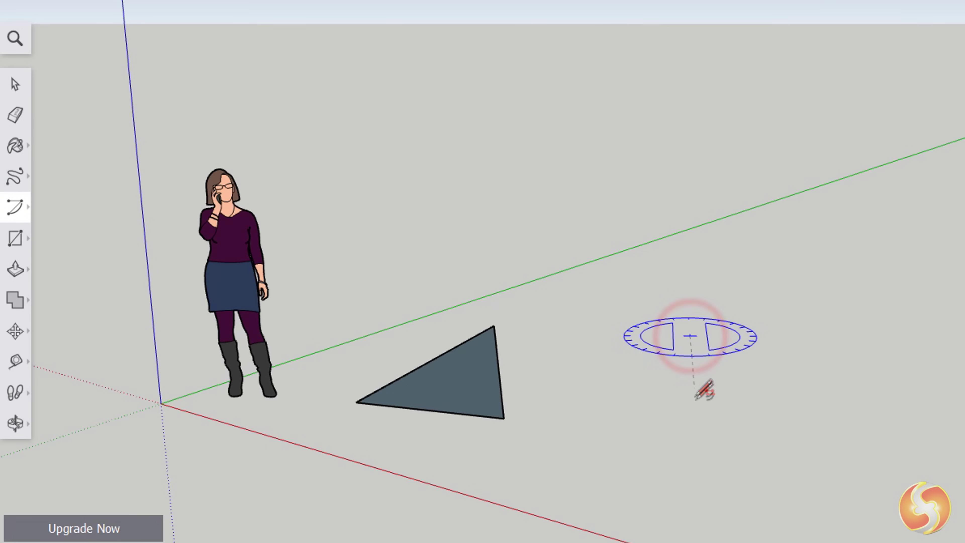
pyautogui.click(606, 428)
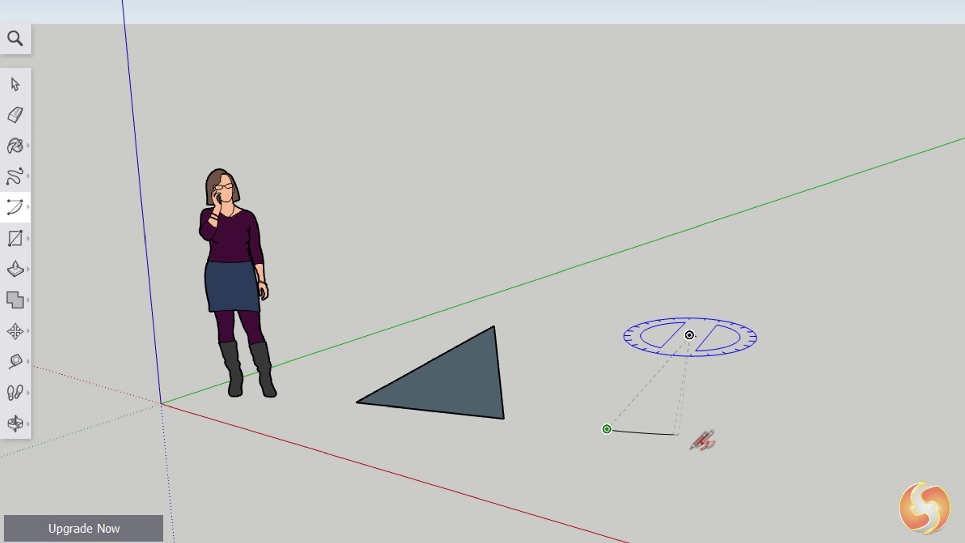
pyautogui.click(720, 435)
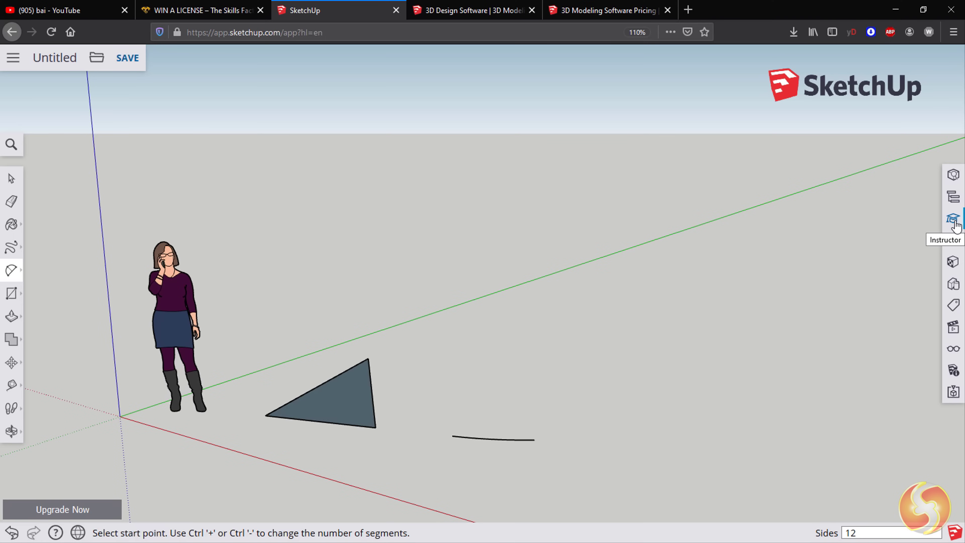
pyautogui.click(955, 224)
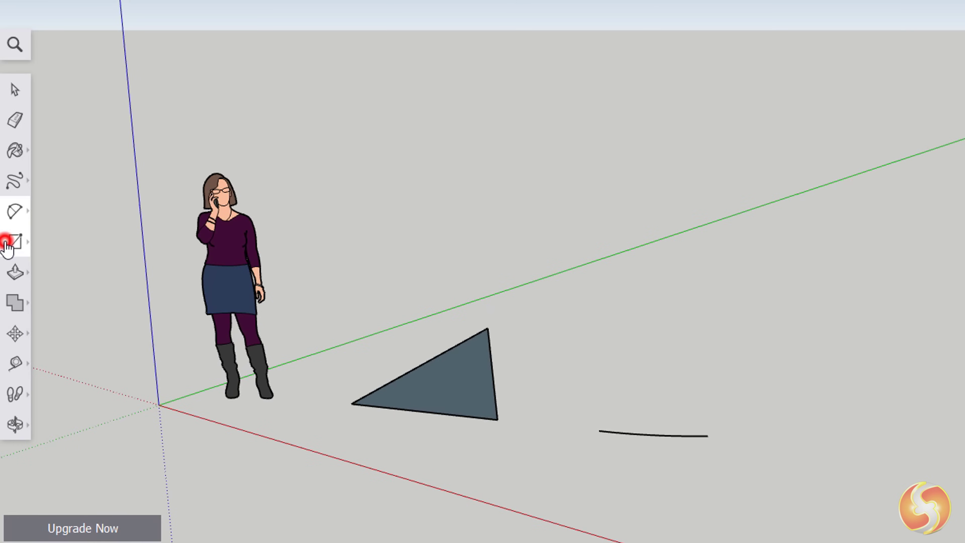
# Draw a rectangle on the ground with the Rectangle tool from the shapes flyout.
pyautogui.click(5, 242)
pyautogui.click(61, 179)
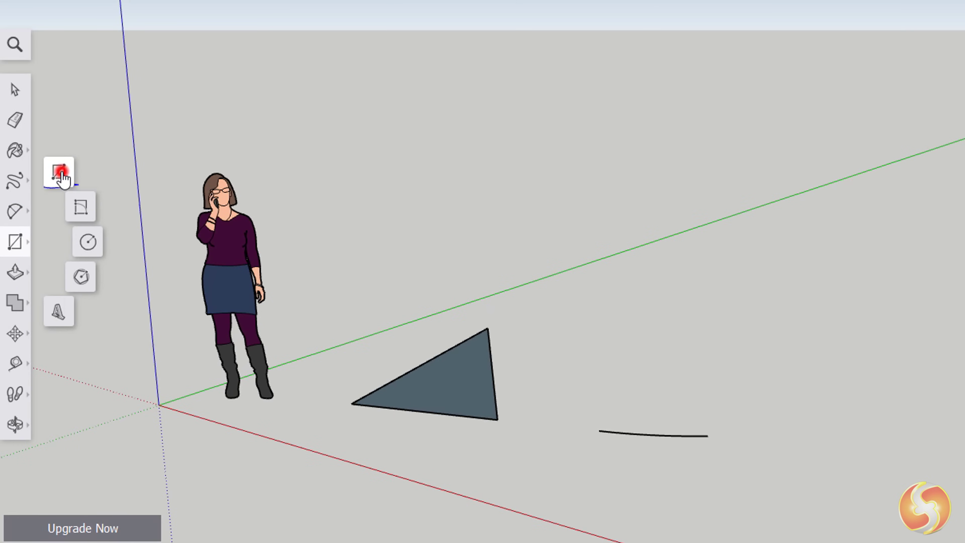
pyautogui.scroll(3, 614, 338)
pyautogui.click(568, 342)
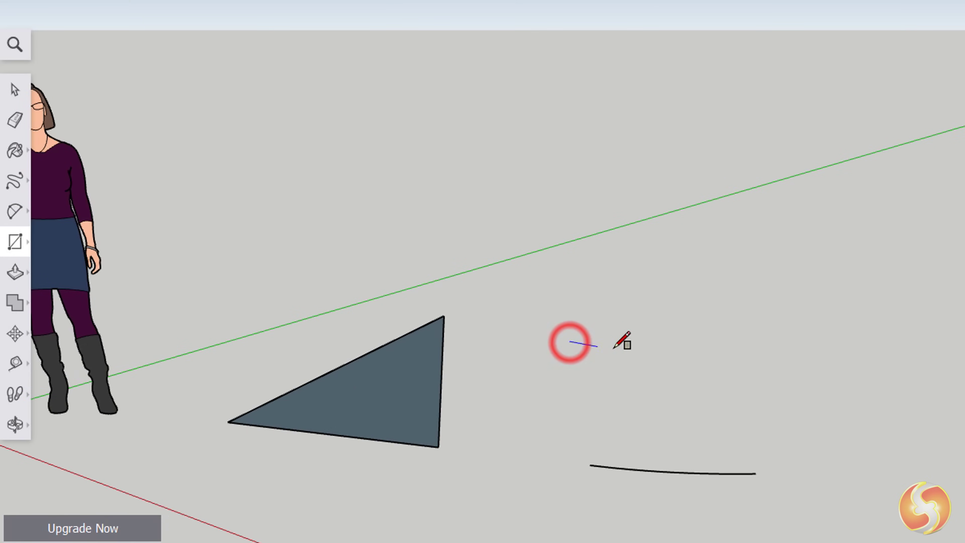
pyautogui.click(669, 315)
# Add a circle and a pentagon on the ground next to the rectangle.
pyautogui.click(655, 386)
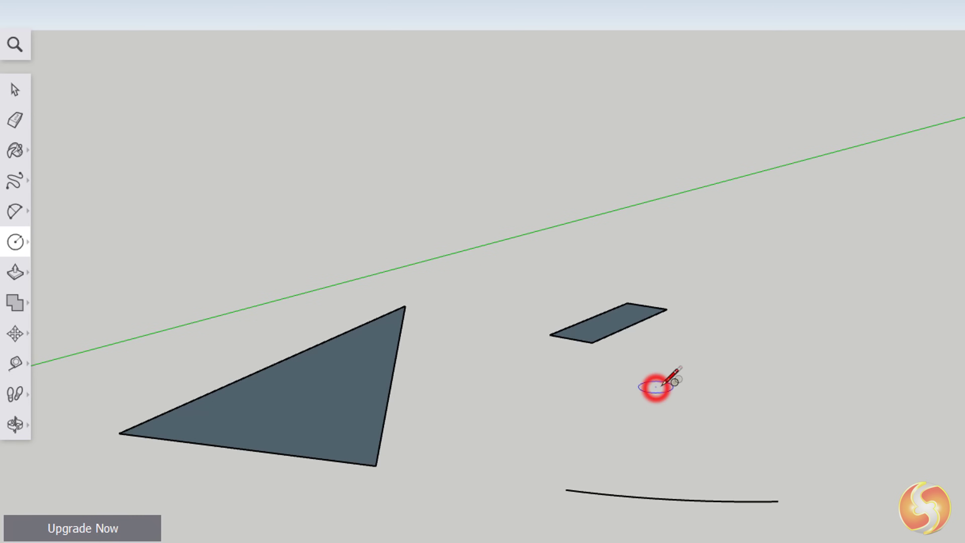
pyautogui.click(681, 371)
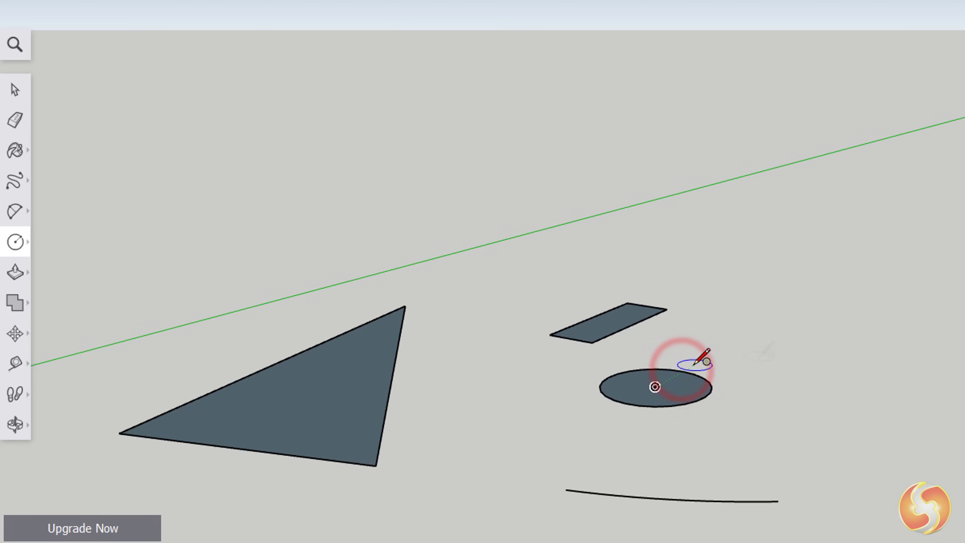
pyautogui.hotkey('shift', 'c')
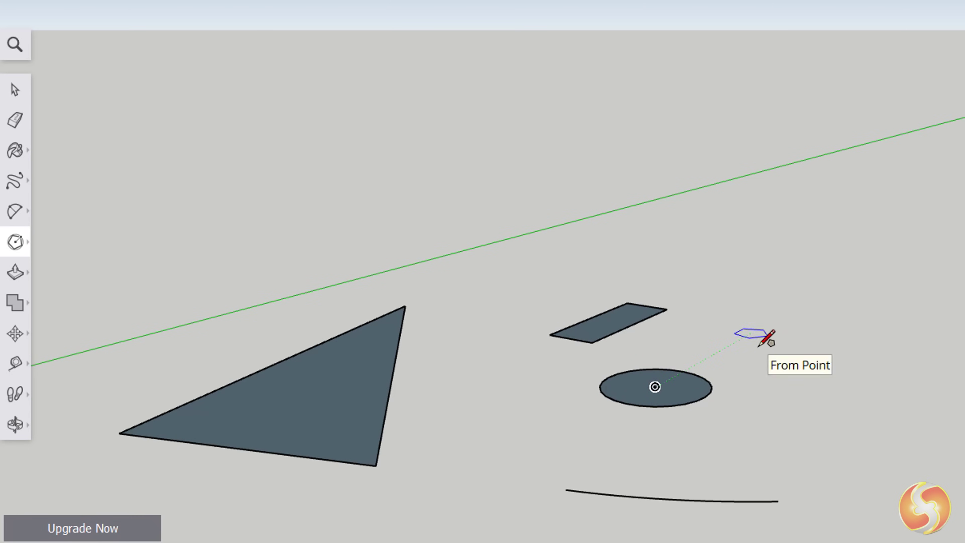
pyautogui.click(756, 346)
pyautogui.click(792, 327)
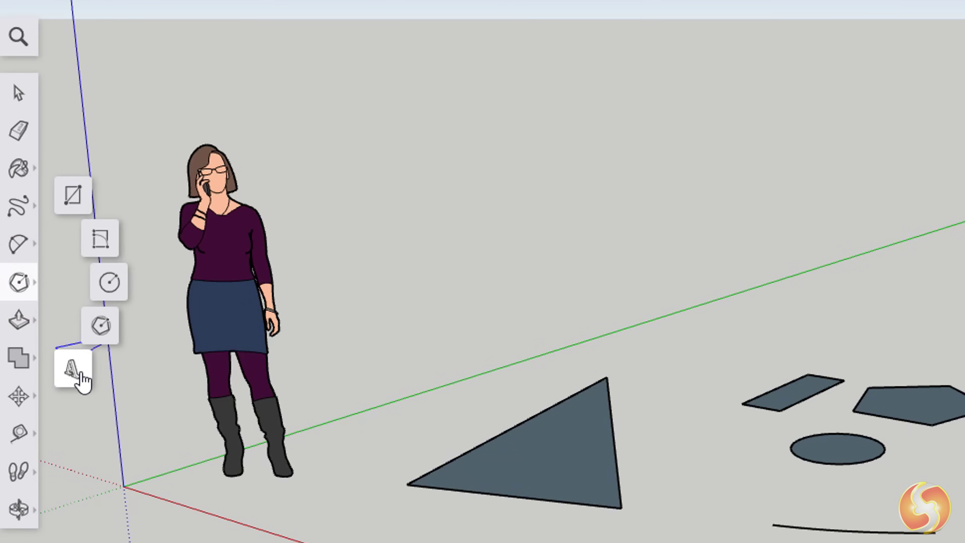
# Create extruded 3D text in the Oswald font, 2' high with 6" extrusion.
pyautogui.click(80, 381)
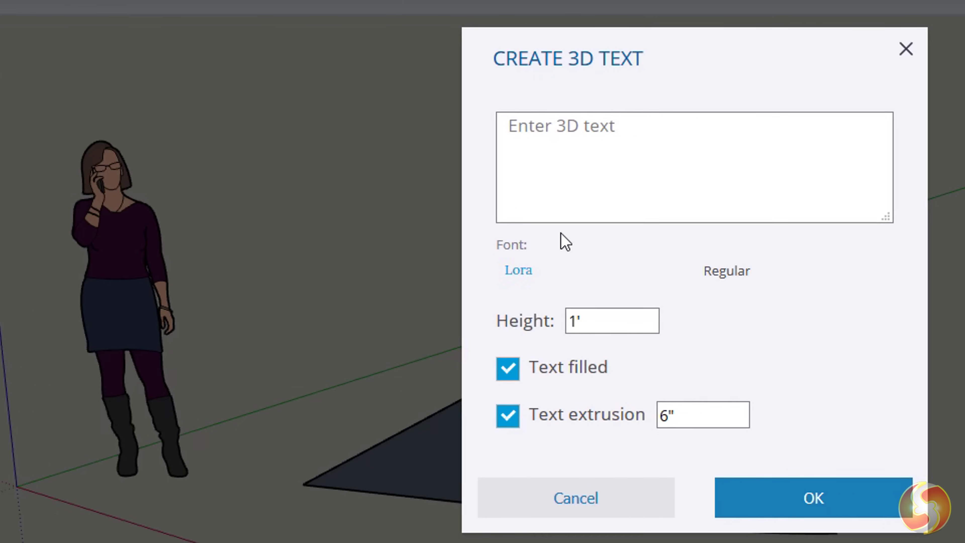
pyautogui.write('This is a 3D Text')
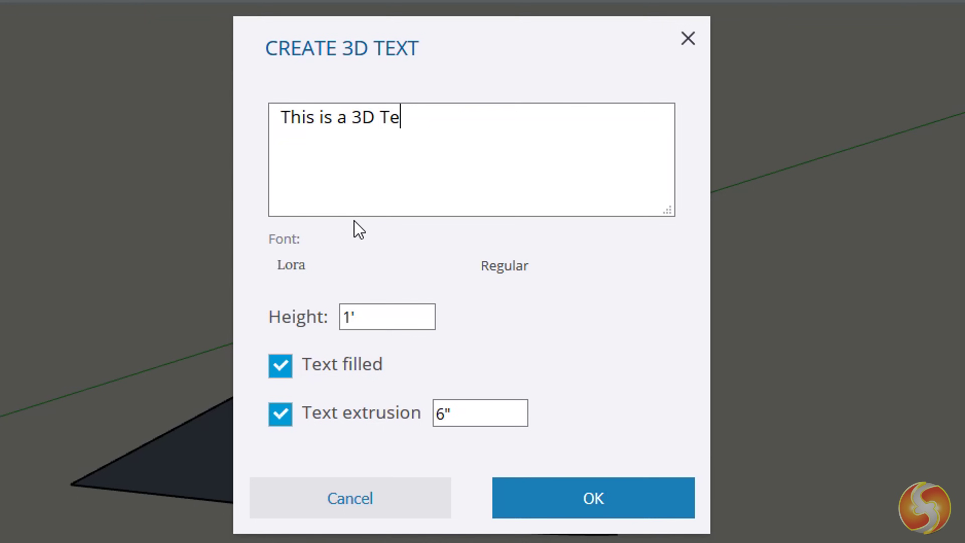
pyautogui.click(293, 264)
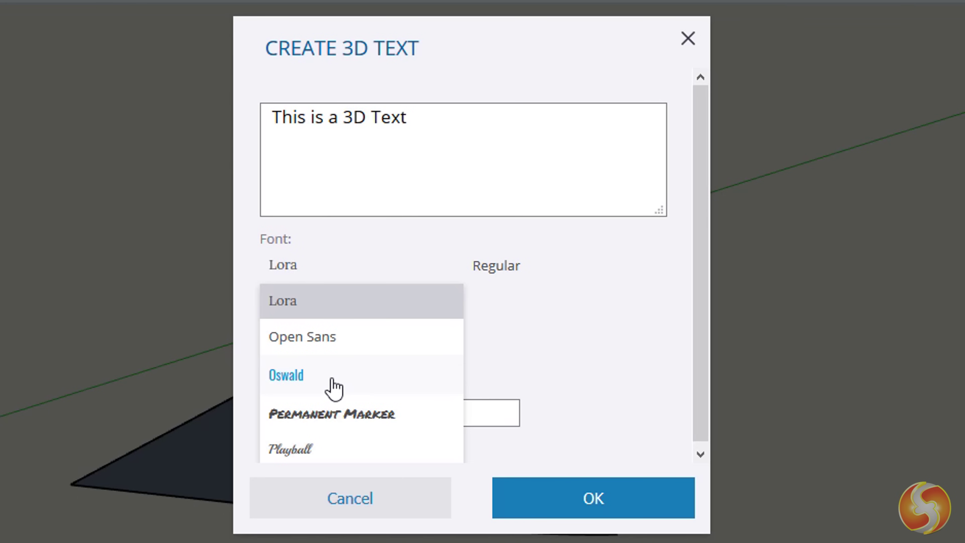
pyautogui.click(333, 388)
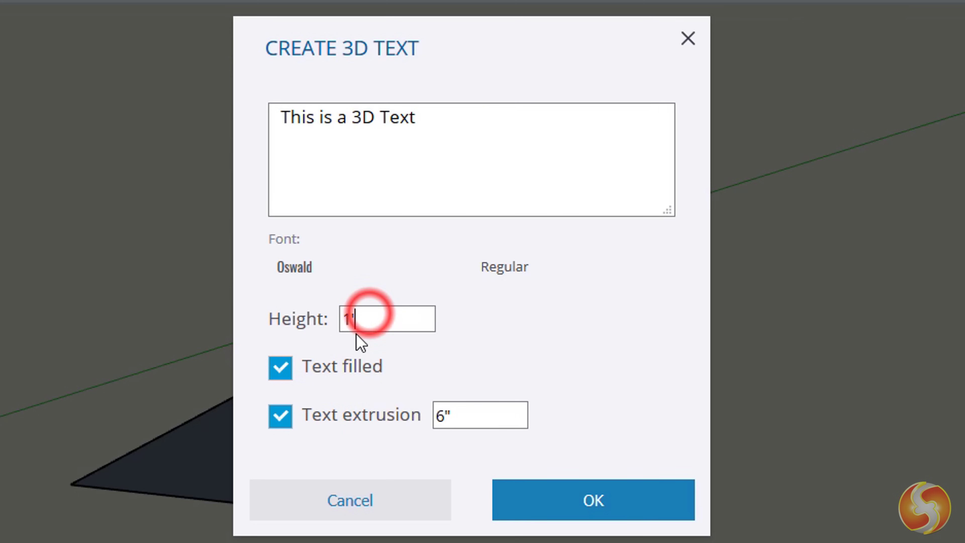
pyautogui.click(349, 321)
pyautogui.write("2'")
pyautogui.click(388, 318)
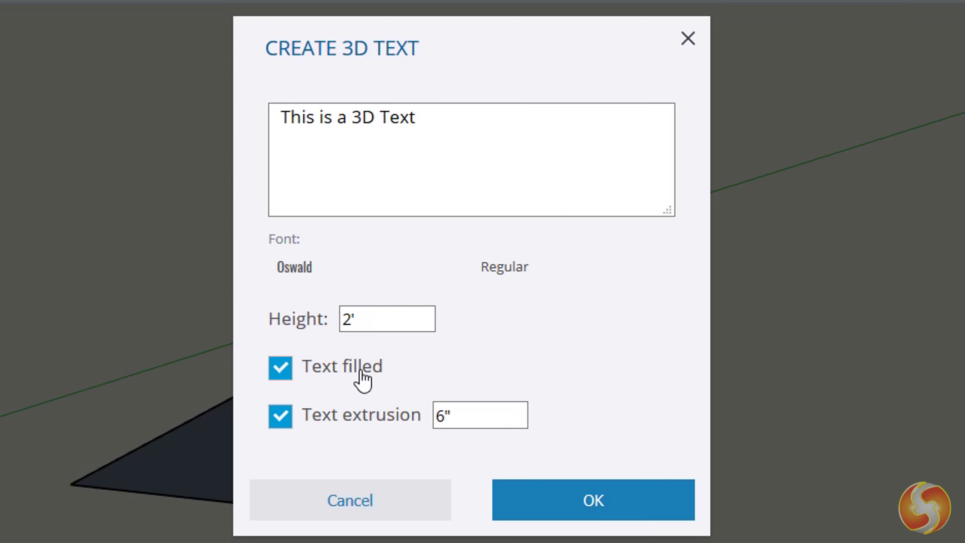
pyautogui.doubleClick(446, 414)
pyautogui.write('6"')
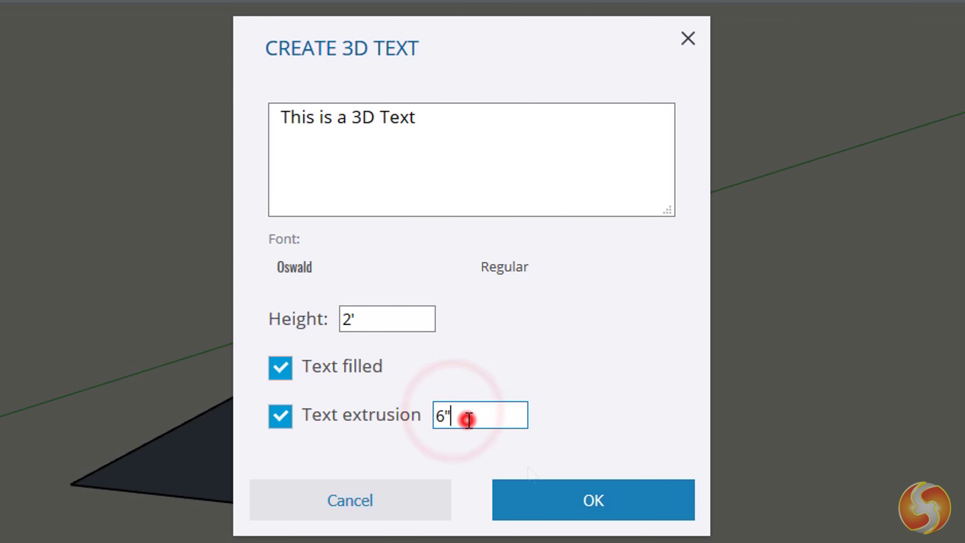
pyautogui.click(568, 499)
# Place flat 'This is a 2D Text' lettering with Text extrusion unchecked.
pyautogui.scroll(-3, 288, 388)
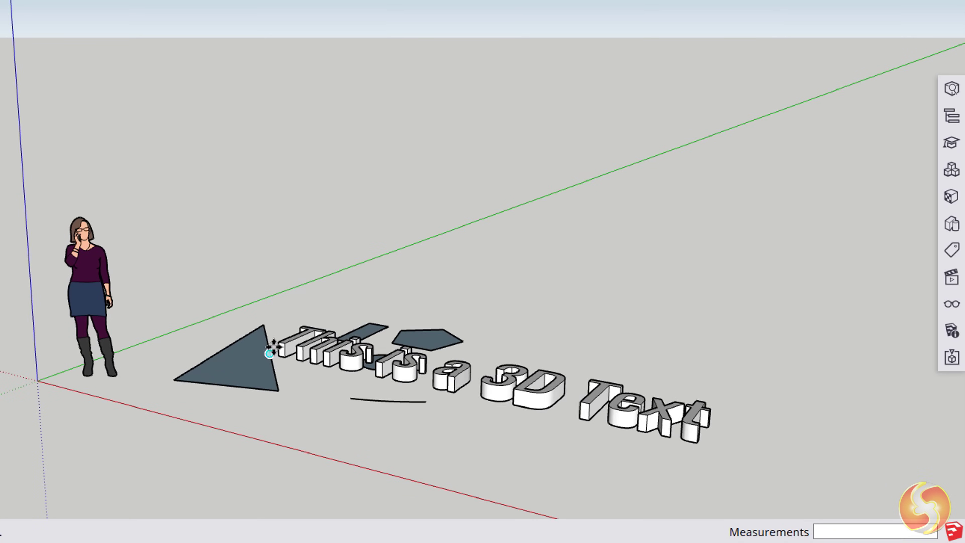
pyautogui.scroll(3, 456, 289)
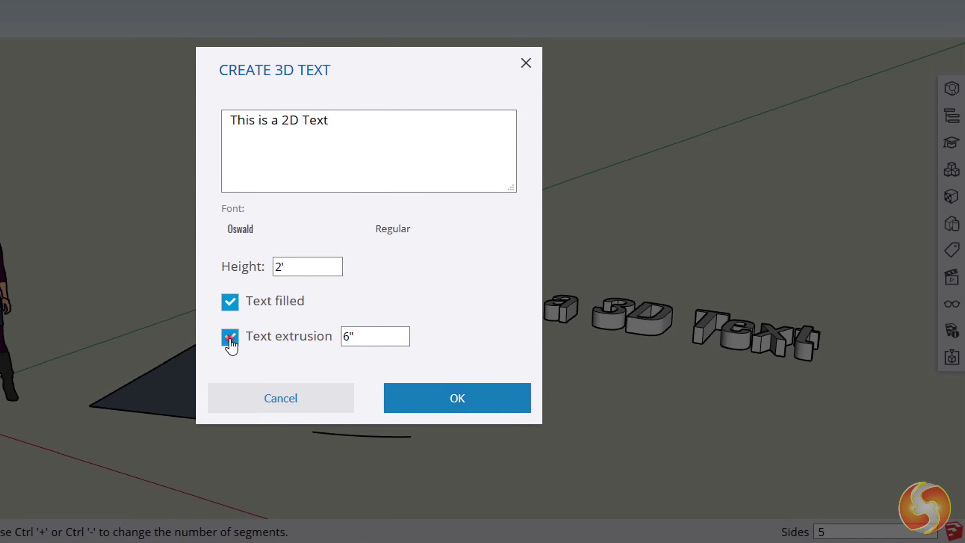
pyautogui.click(230, 338)
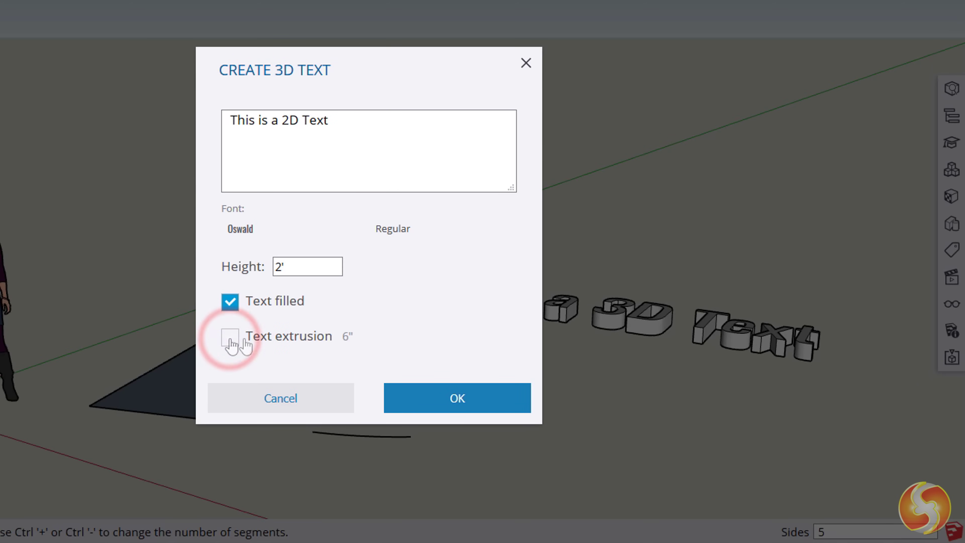
pyautogui.click(457, 404)
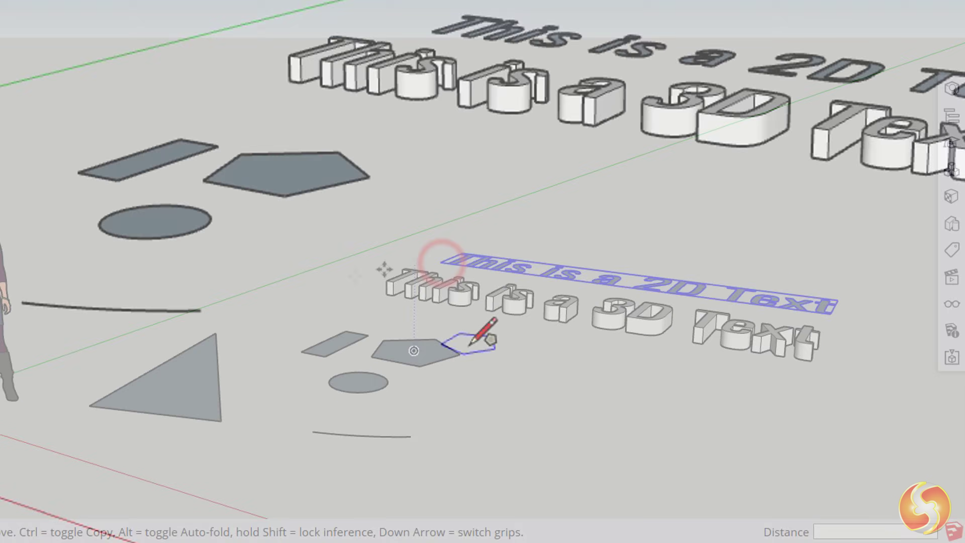
pyautogui.click(470, 342)
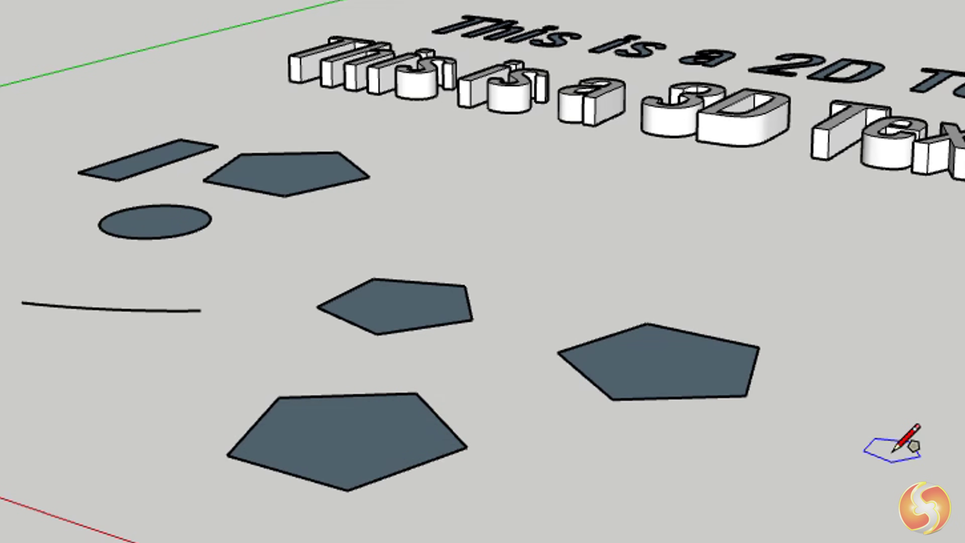
pyautogui.hotkey('ctrl', 'z')
pyautogui.hotkey('ctrl', 'z')
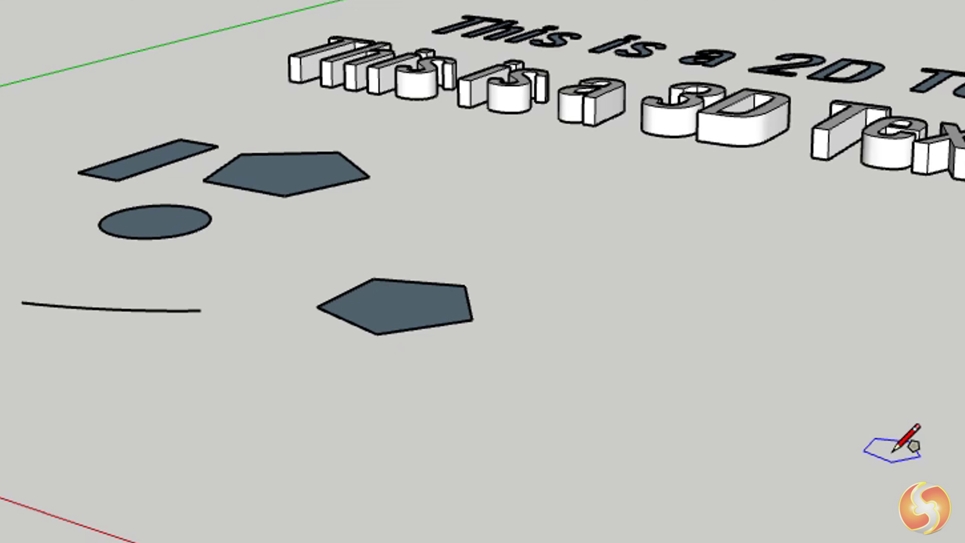
pyautogui.hotkey('ctrl', 'z')
pyautogui.press('l')
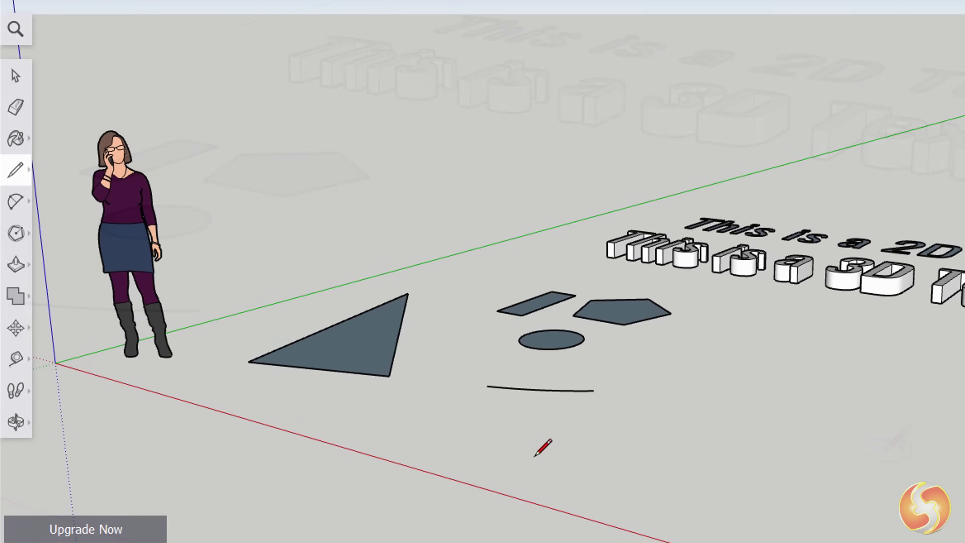
pyautogui.scroll(1, 456, 448)
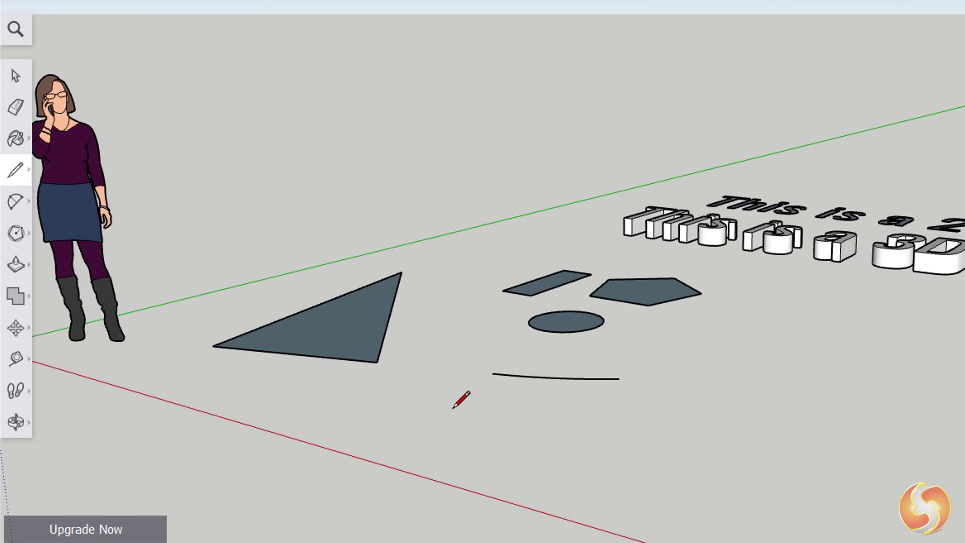
pyautogui.click(430, 430)
pyautogui.press('r')
pyautogui.click(523, 450)
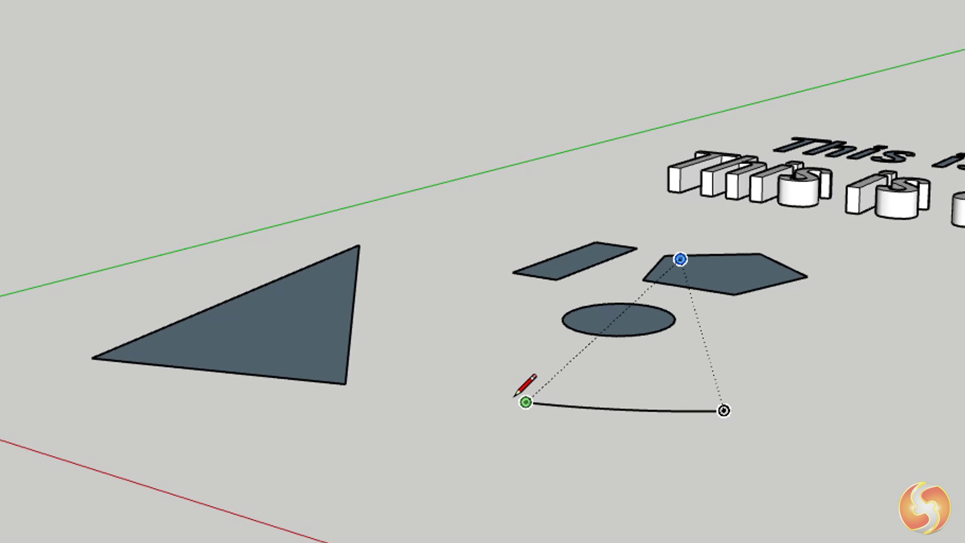
pyautogui.click(525, 401)
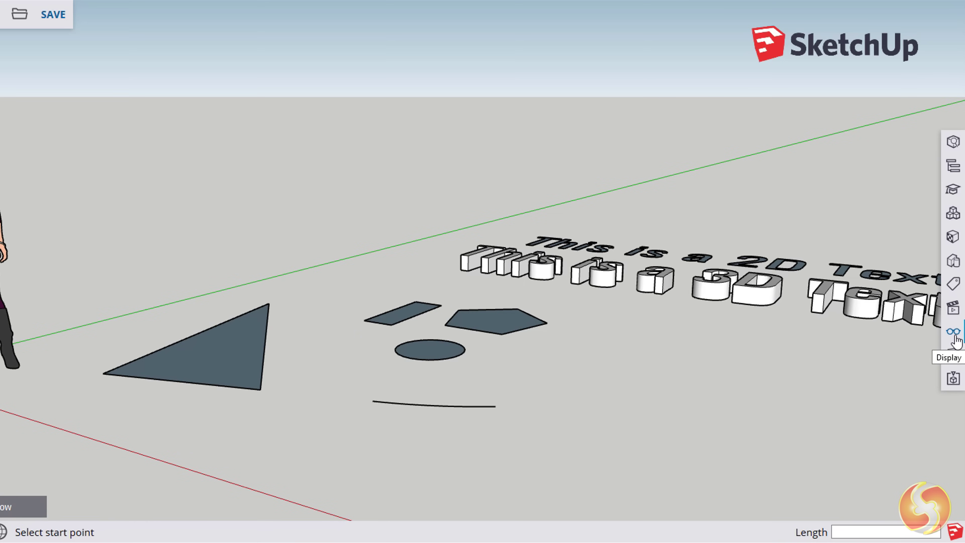
# In the Display panel, hide the axes and then show them again.
pyautogui.click(955, 335)
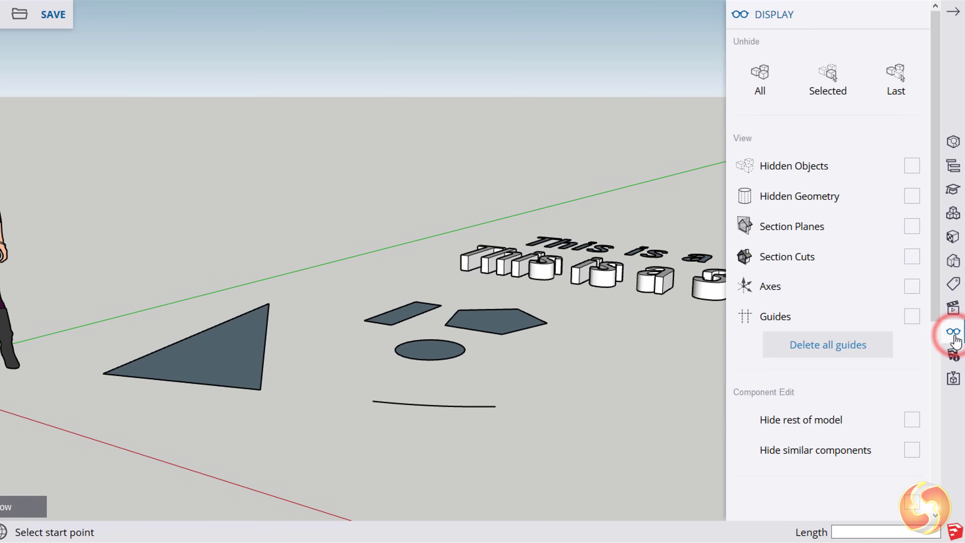
pyautogui.scroll(-2, 930, 323)
pyautogui.click(911, 207)
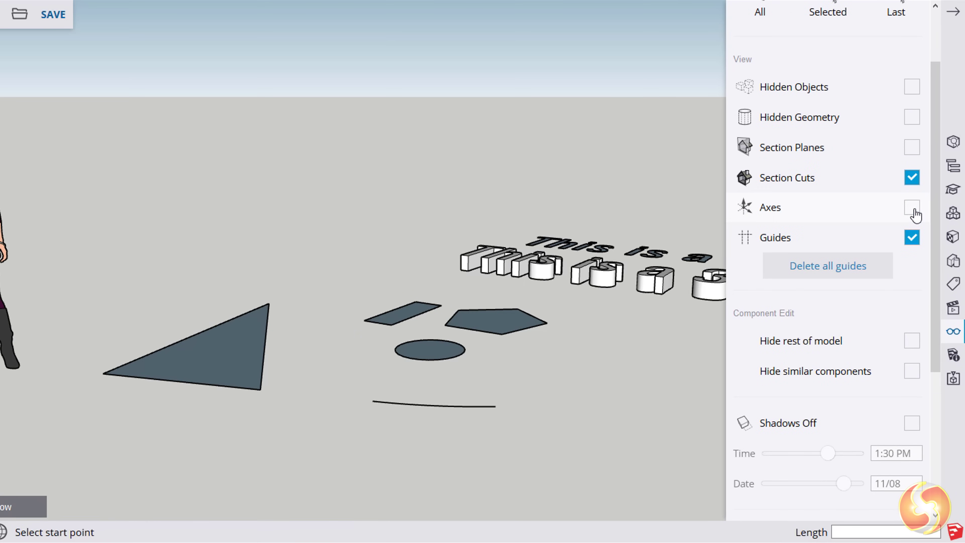
pyautogui.click(914, 209)
# Turn on shadows and set the shadow time to about 7:39 AM.
pyautogui.scroll(-1, 826, 232)
pyautogui.scroll(-4, 826, 232)
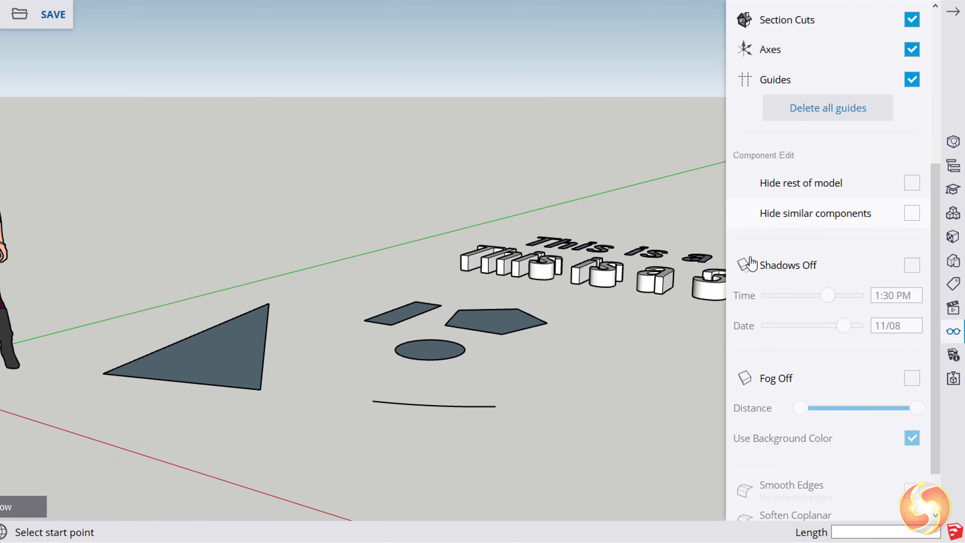
pyautogui.scroll(-3, 394, 269)
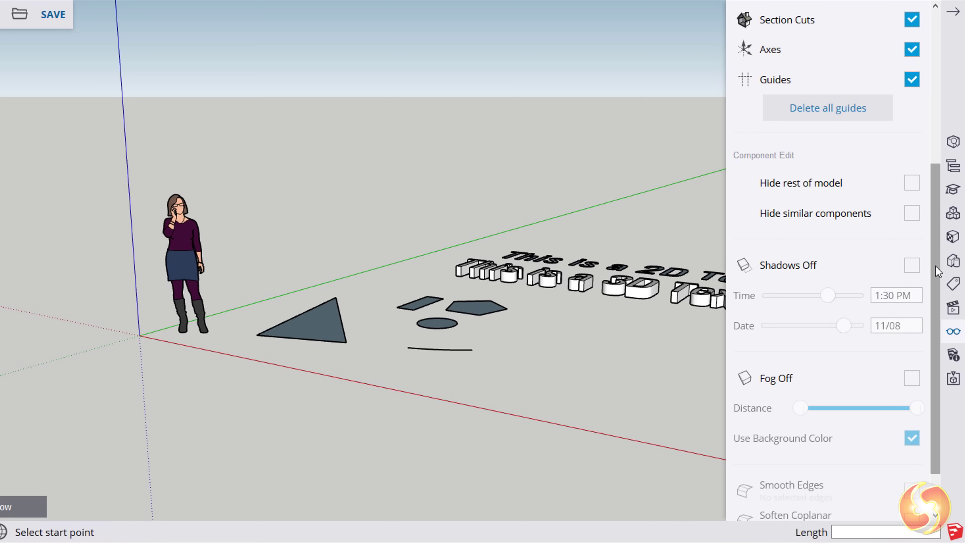
pyautogui.click(915, 267)
pyautogui.moveTo(823, 295); pyautogui.dragTo(780, 304)
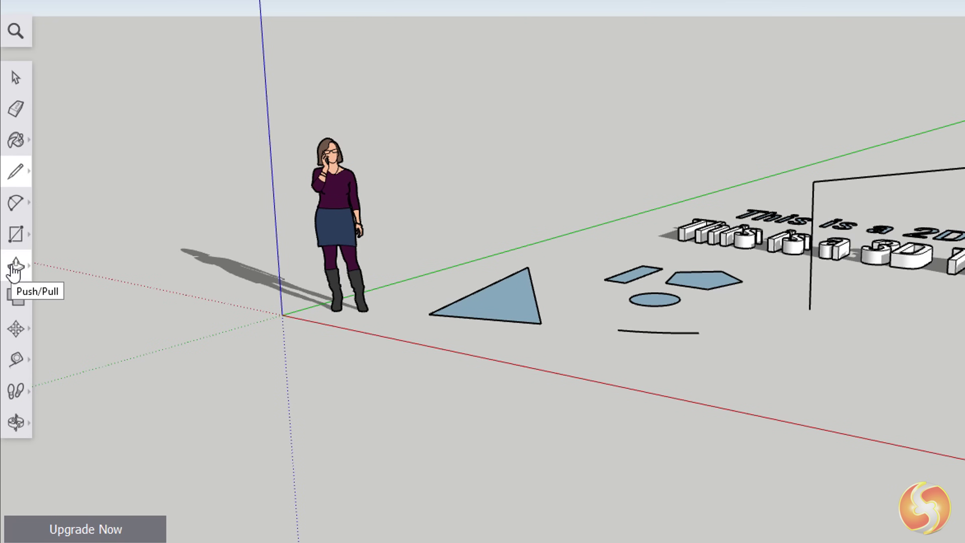
pyautogui.click(15, 271)
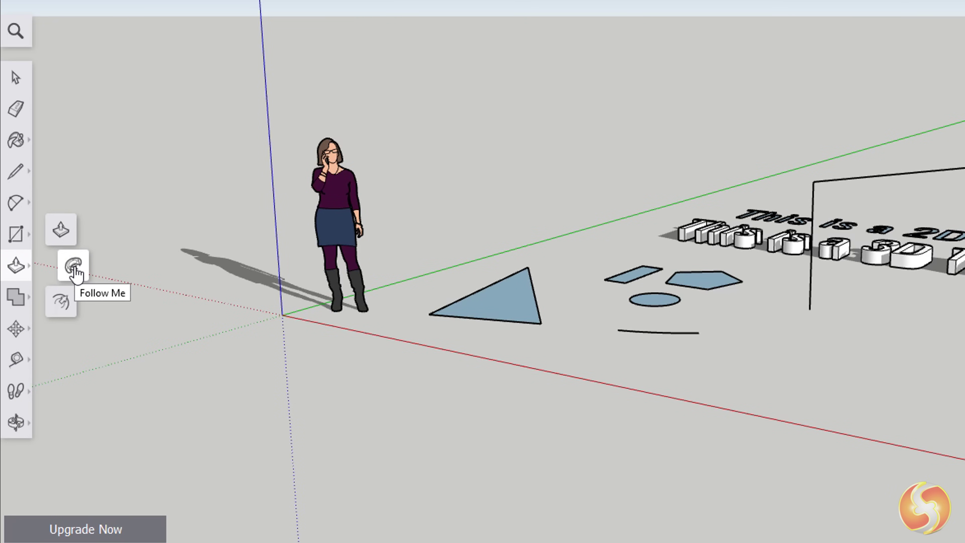
# Push/pull the triangle and pentagon faces upward into solid prisms.
pyautogui.click(67, 228)
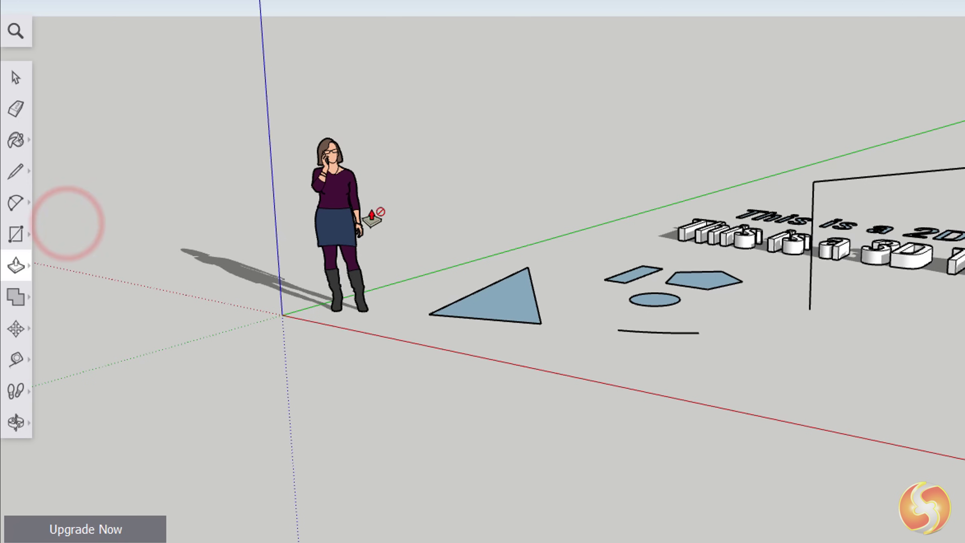
pyautogui.scroll(4, 438, 233)
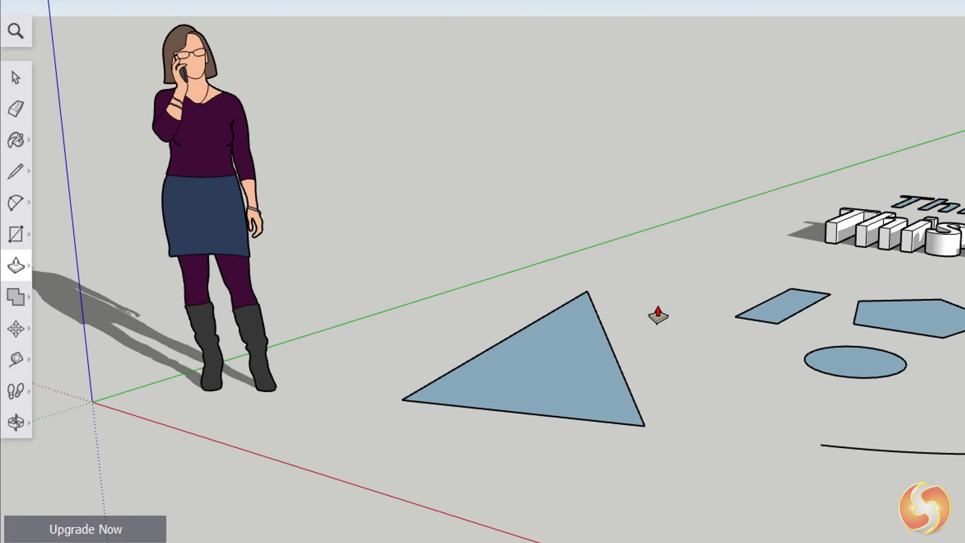
pyautogui.click(552, 359)
pyautogui.click(530, 192)
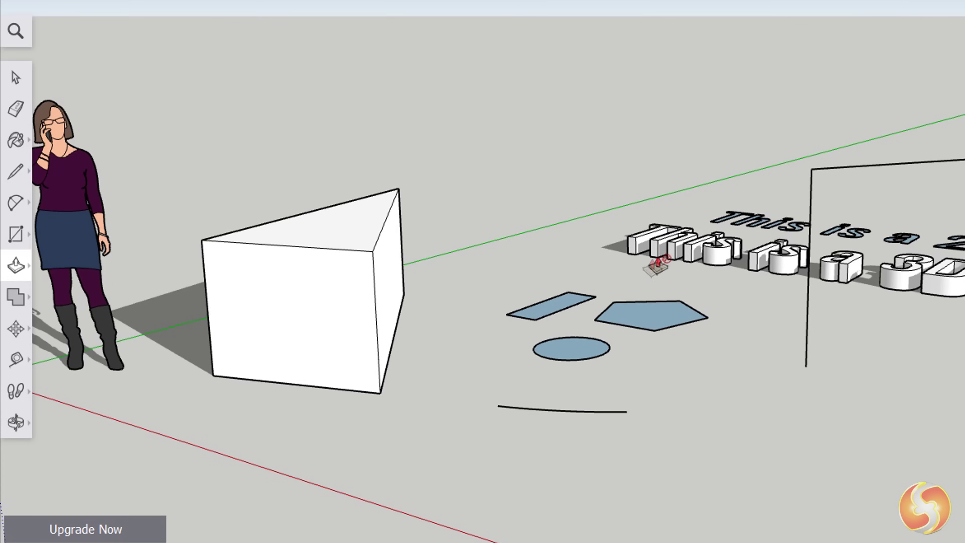
pyautogui.click(649, 309)
pyautogui.click(647, 209)
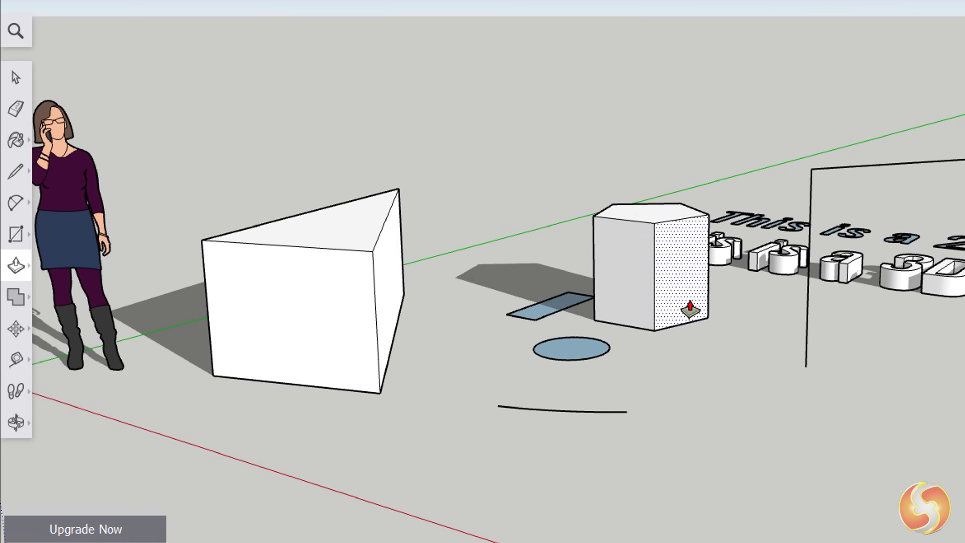
# Pull the circle up into a cylinder, then try extruding its side and a pentagon face.
pyautogui.click(574, 350)
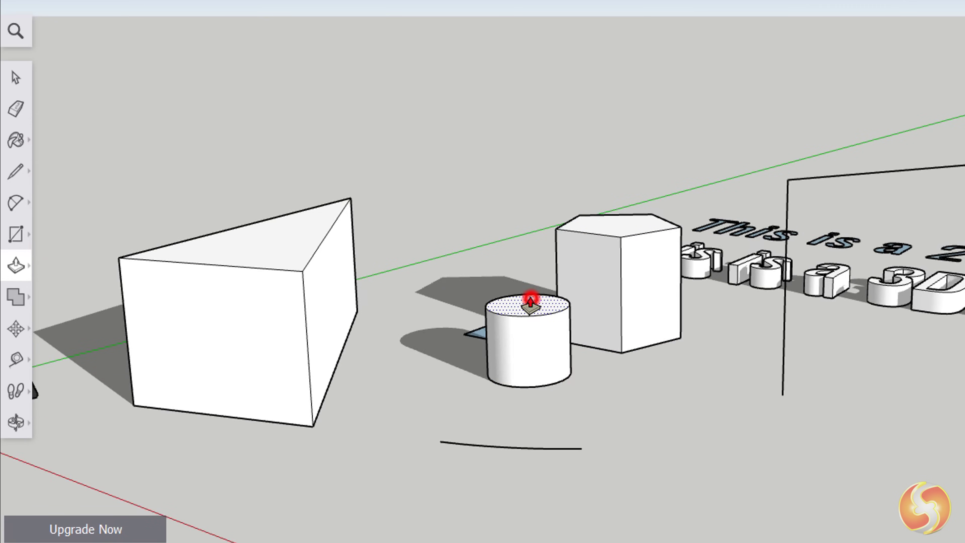
pyautogui.click(529, 291)
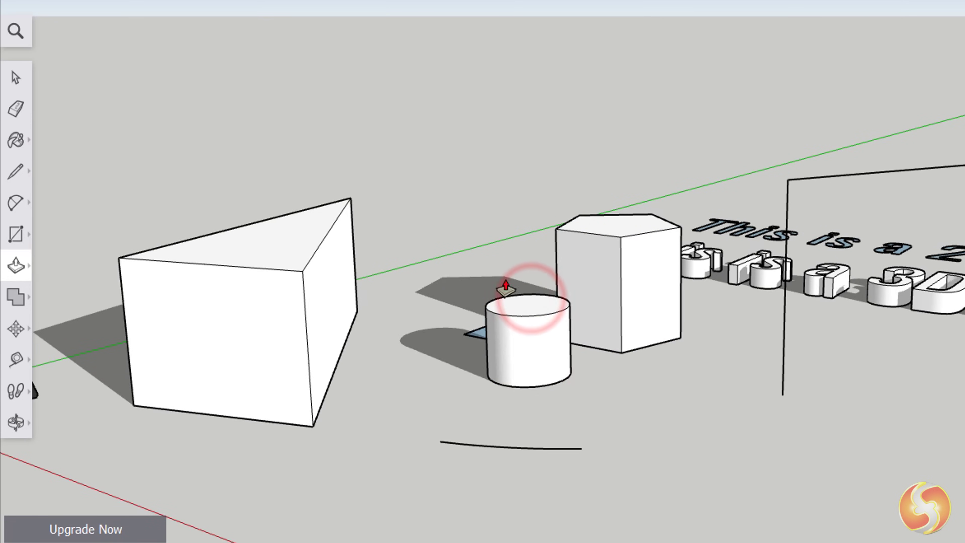
pyautogui.click(528, 345)
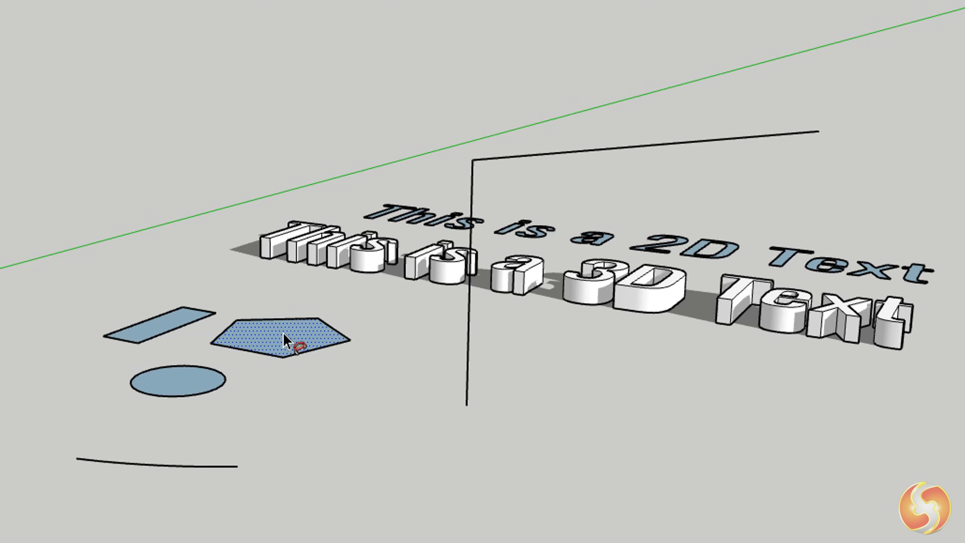
pyautogui.click(281, 339)
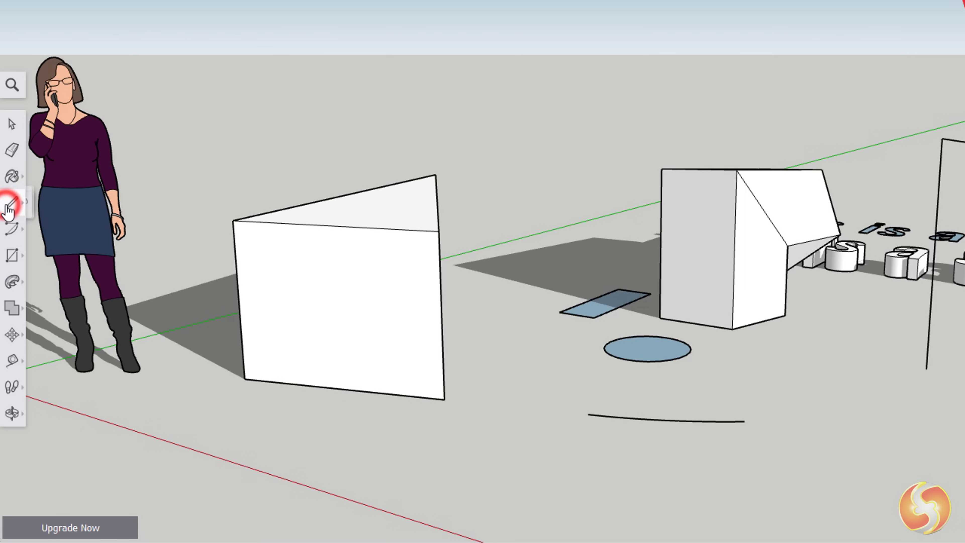
# Draw a four-sided pyramid: a base face, a vertical edge to the apex, and apex-to-corner edges.
pyautogui.click(8, 204)
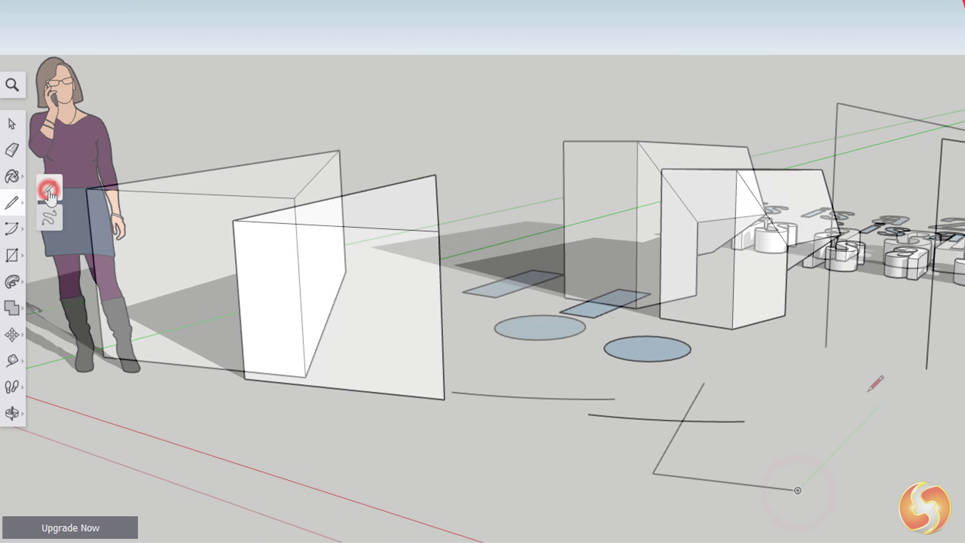
pyautogui.click(879, 402)
pyautogui.click(704, 383)
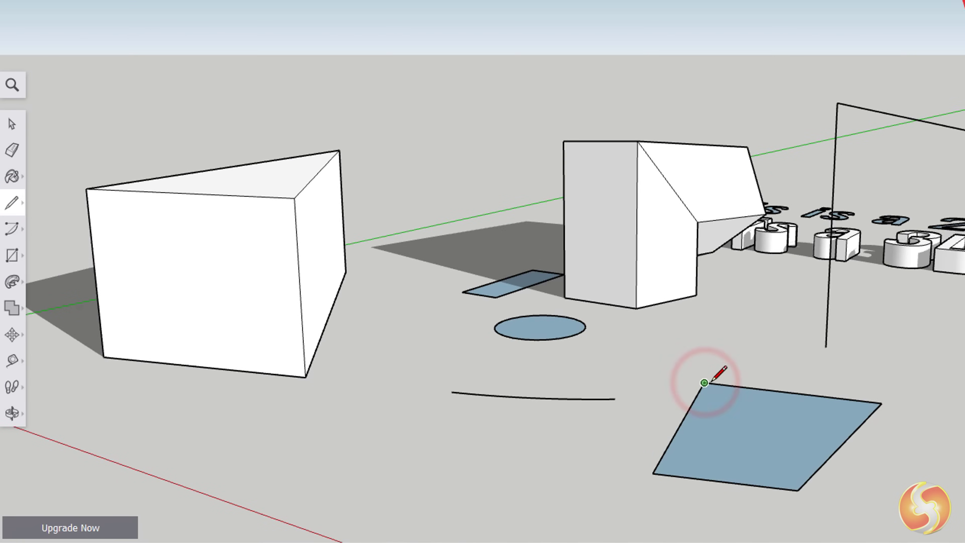
pyautogui.click(704, 383)
pyautogui.click(706, 301)
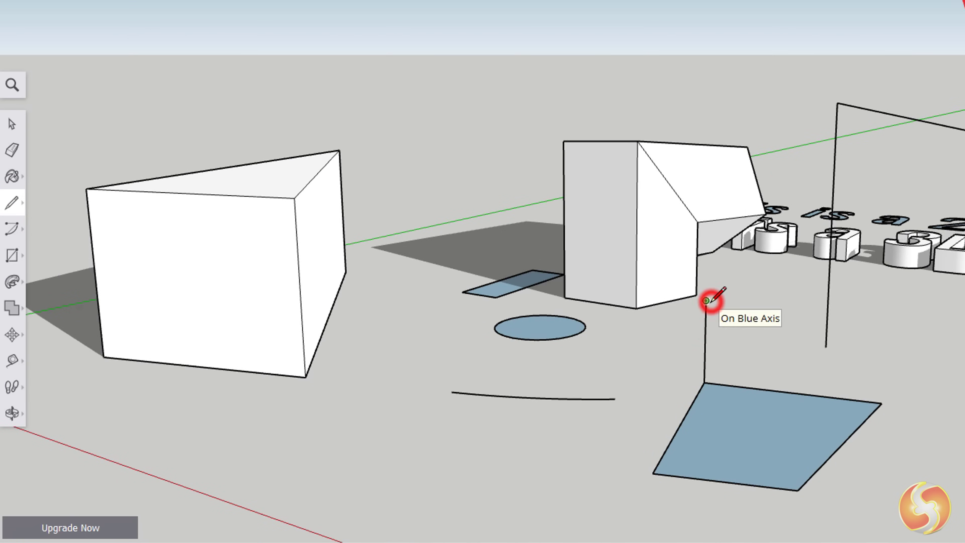
pyautogui.click(881, 402)
pyautogui.click(705, 300)
pyautogui.click(798, 490)
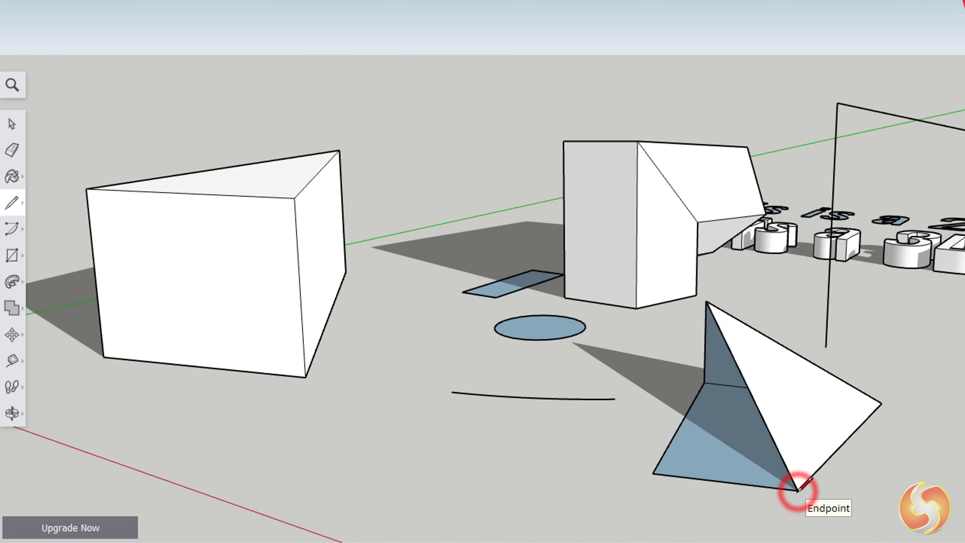
pyautogui.click(705, 301)
pyautogui.click(654, 473)
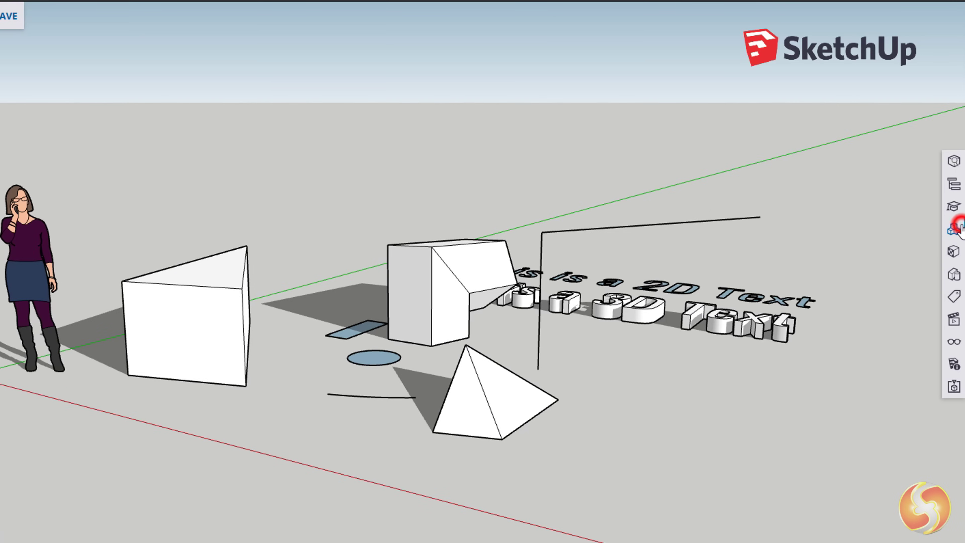
# Search the 3D Warehouse for 'table' and place the trestle table result beside the pyramid.
pyautogui.click(954, 228)
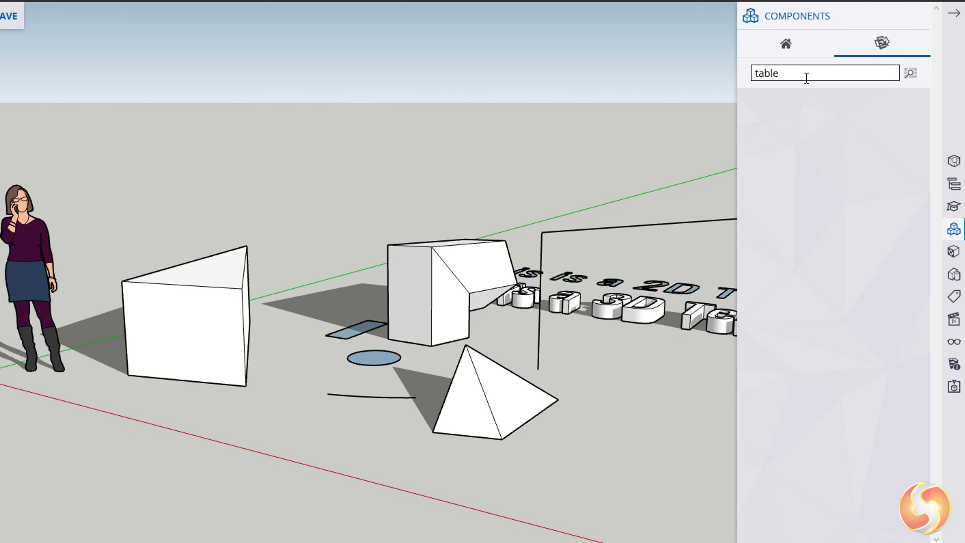
pyautogui.press('Return')
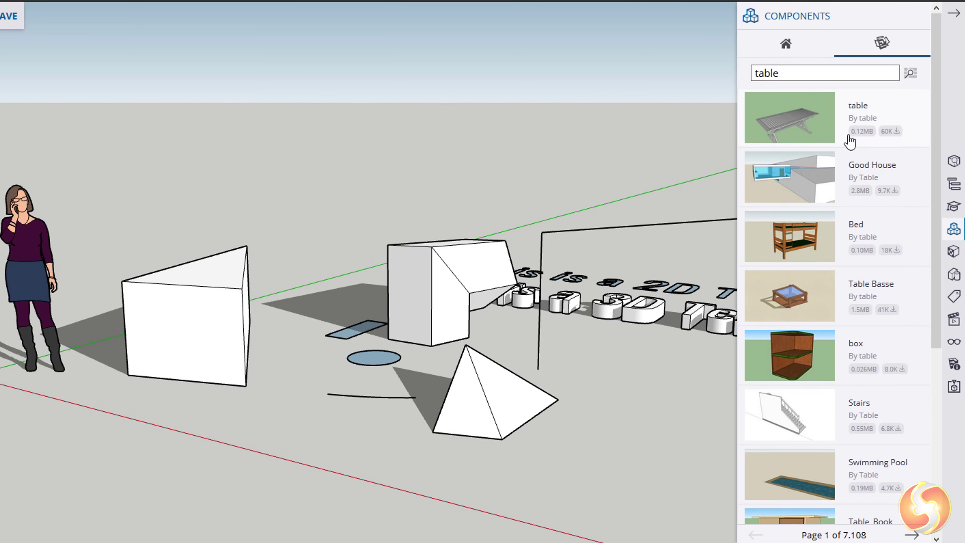
pyautogui.click(830, 125)
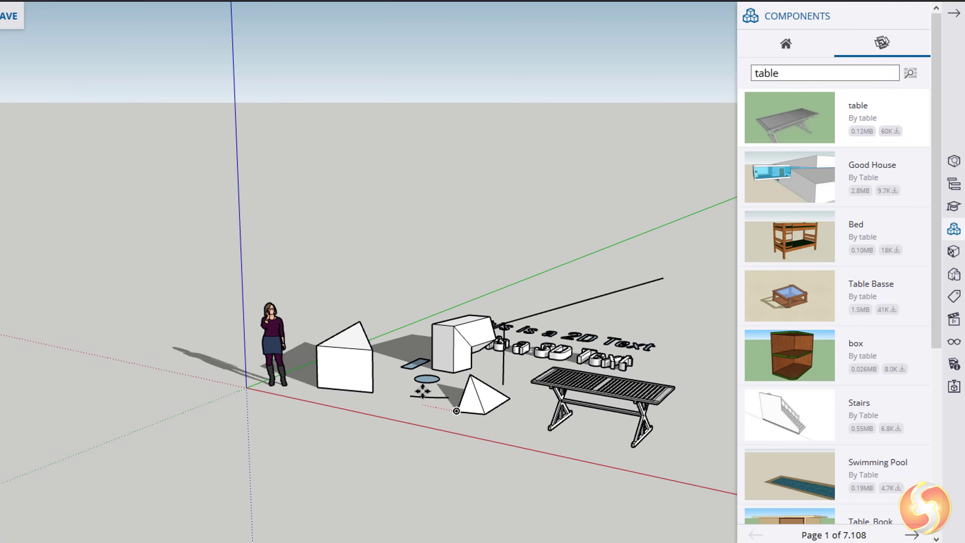
pyautogui.click(426, 400)
pyautogui.scroll(8, 680, 384)
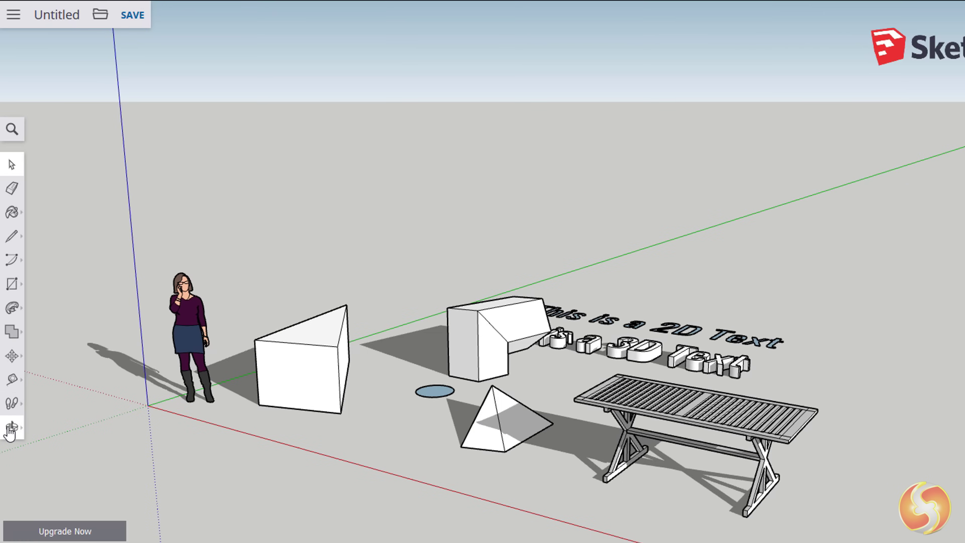
# Pan across the scene, then orbit to a higher, rotated angle.
pyautogui.click(11, 427)
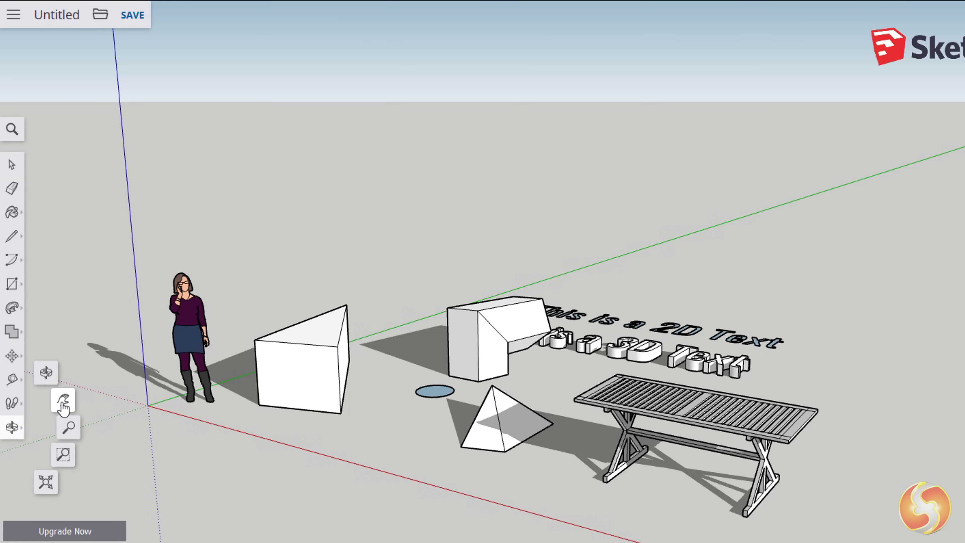
pyautogui.click(61, 401)
pyautogui.moveTo(532, 532); pyautogui.dragTo(506, 383)
pyautogui.scroll(2, 487, 380)
pyautogui.click(13, 427)
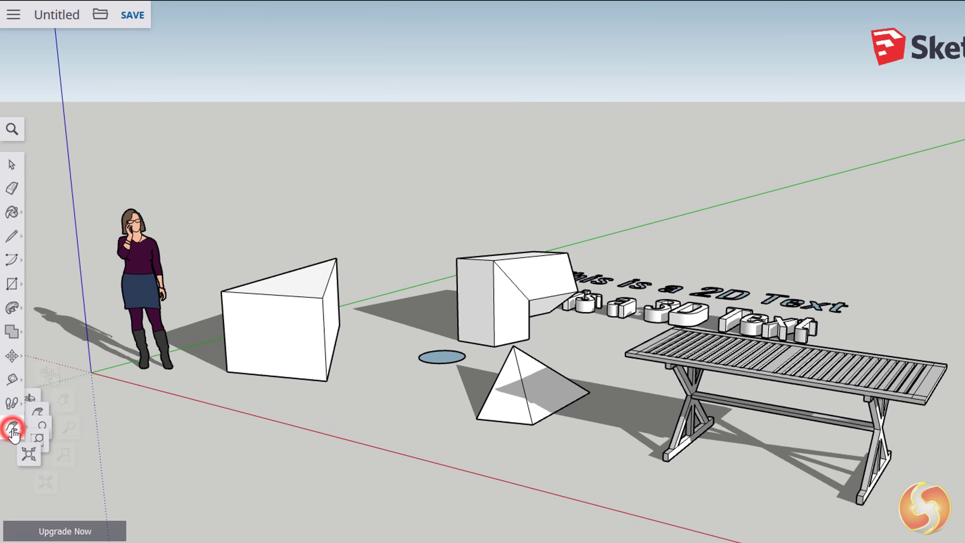
pyautogui.click(46, 374)
pyautogui.moveTo(479, 382); pyautogui.dragTo(248, 273)
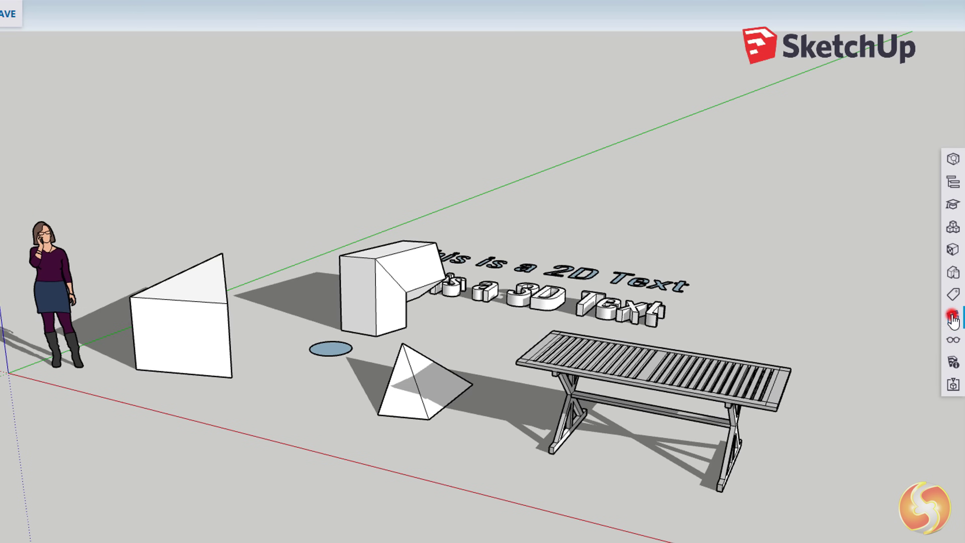
# Cycle through preset standard views, including the level front view.
pyautogui.click(953, 318)
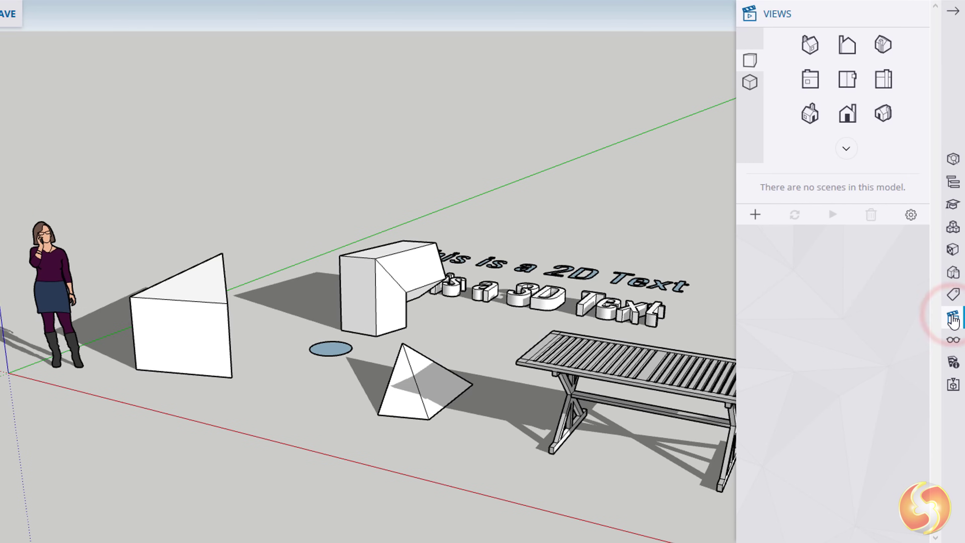
pyautogui.click(810, 44)
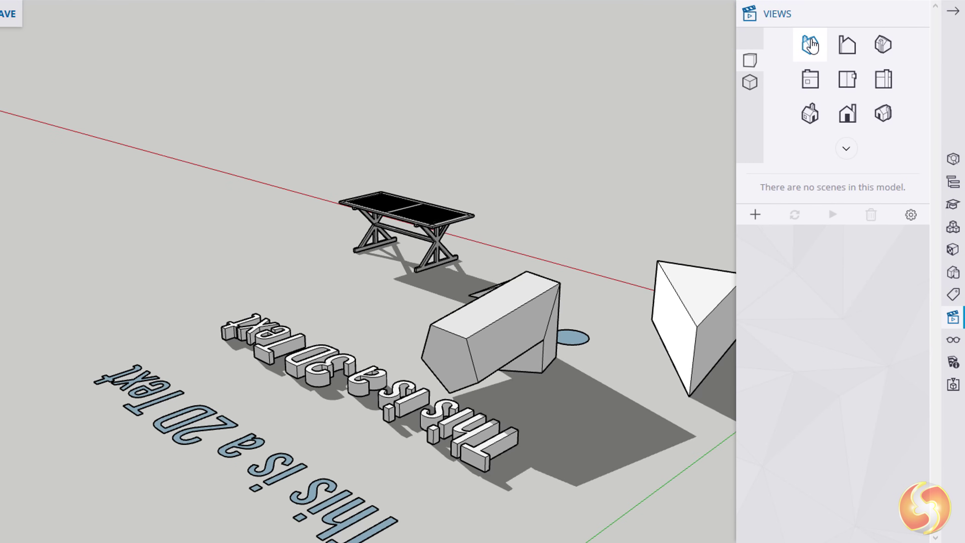
pyautogui.click(847, 44)
pyautogui.click(846, 80)
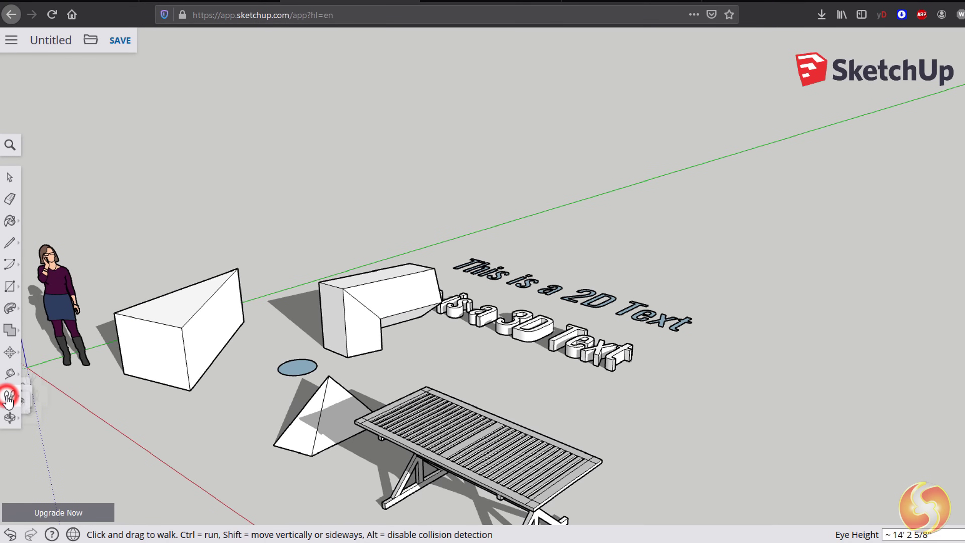
# Position the camera at eye level and look around toward the figure and shapes.
pyautogui.click(8, 398)
pyautogui.click(49, 397)
pyautogui.moveTo(188, 400); pyautogui.dragTo(280, 395)
pyautogui.moveTo(338, 384); pyautogui.dragTo(255, 385)
pyautogui.moveTo(652, 389); pyautogui.dragTo(551, 327)
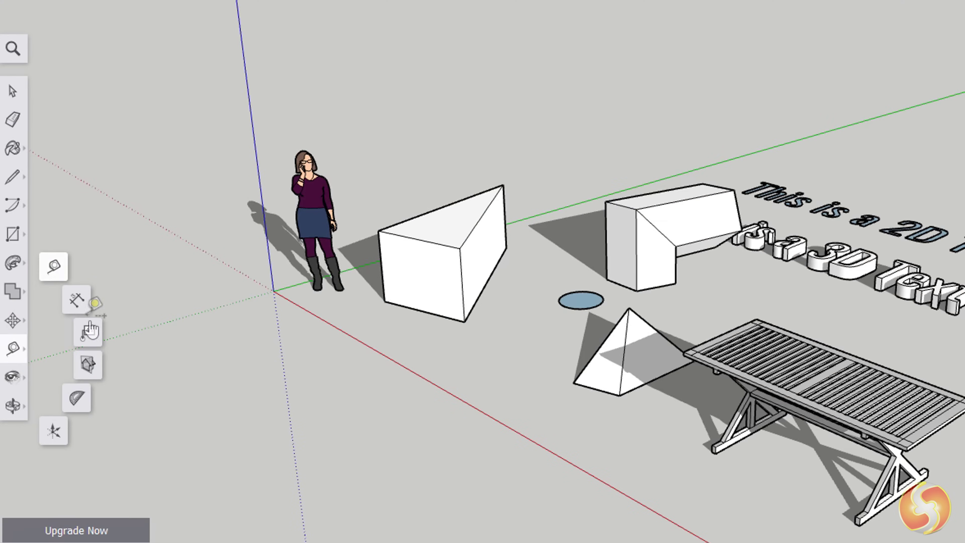
# Add a 5' 5" dimension on the prism and an 11.43 Feet² label on its top face.
pyautogui.click(80, 304)
pyautogui.click(472, 346)
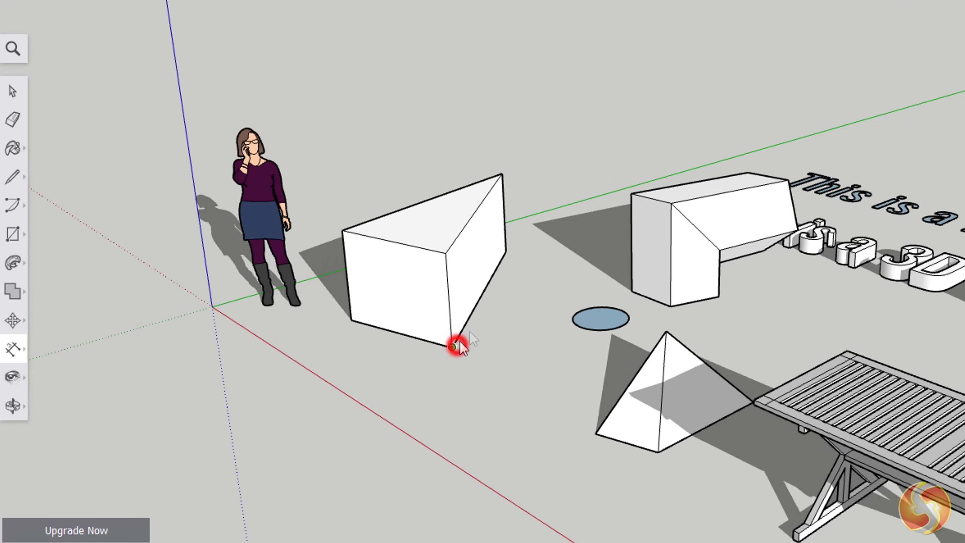
pyautogui.click(505, 252)
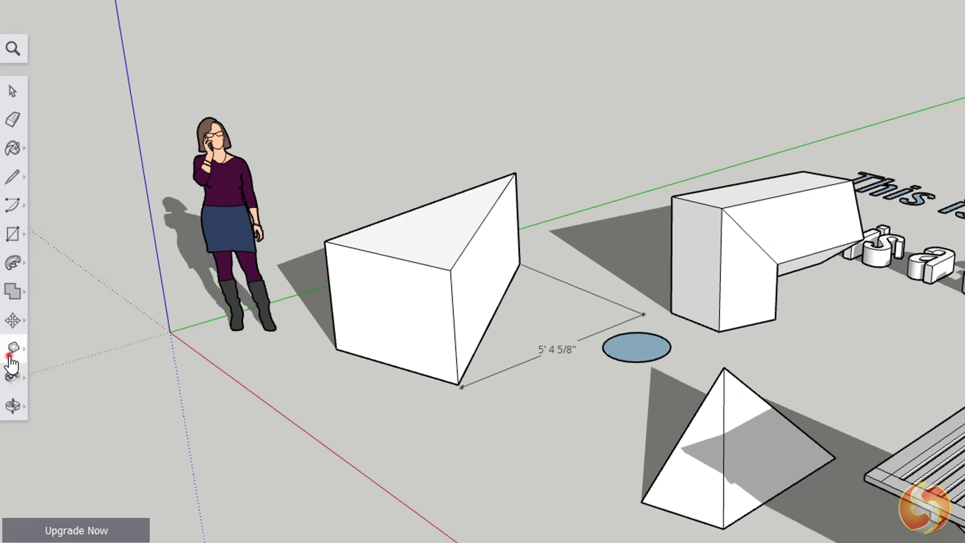
pyautogui.click(13, 347)
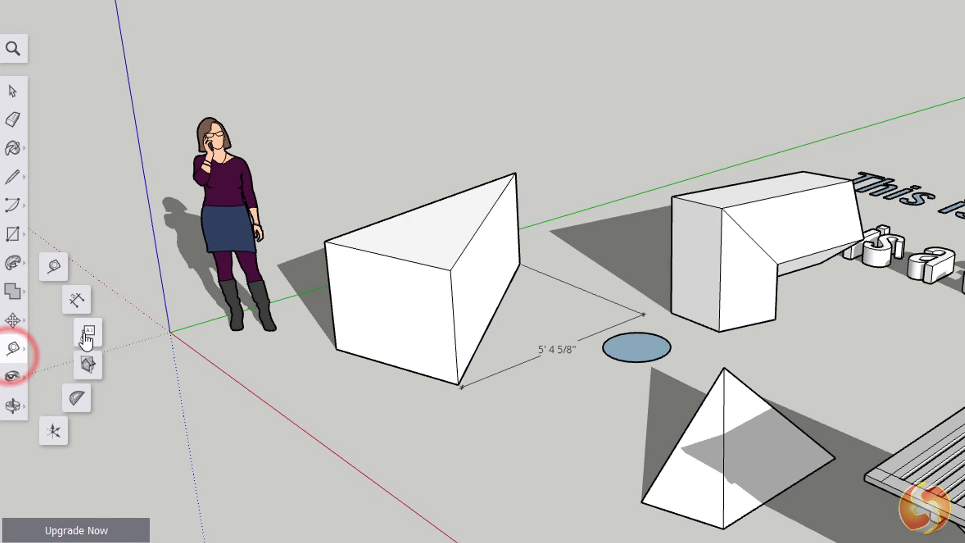
pyautogui.click(88, 335)
pyautogui.click(429, 229)
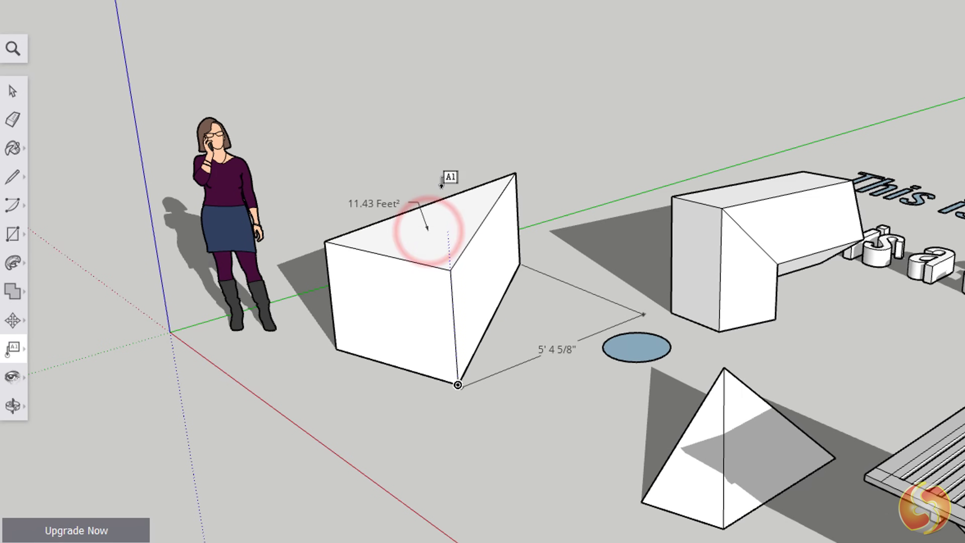
pyautogui.click(418, 178)
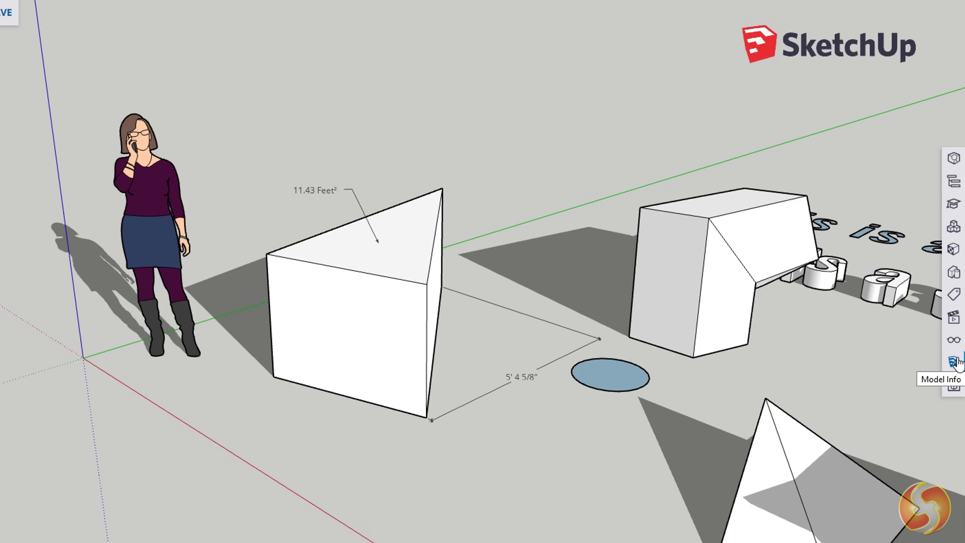
# Keep fractional inch length format and set length precision to 1" in Model Info.
pyautogui.click(956, 360)
pyautogui.click(834, 123)
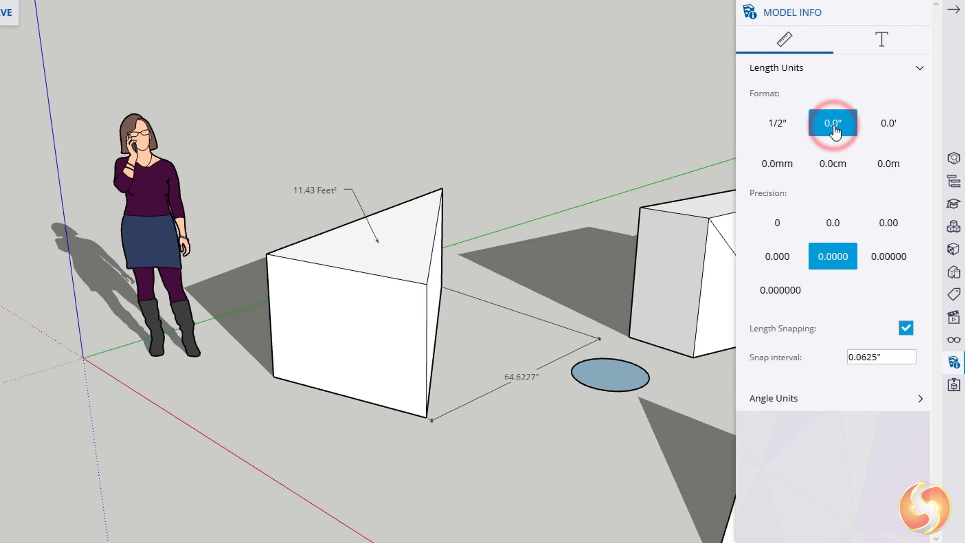
pyautogui.click(887, 123)
pyautogui.click(778, 123)
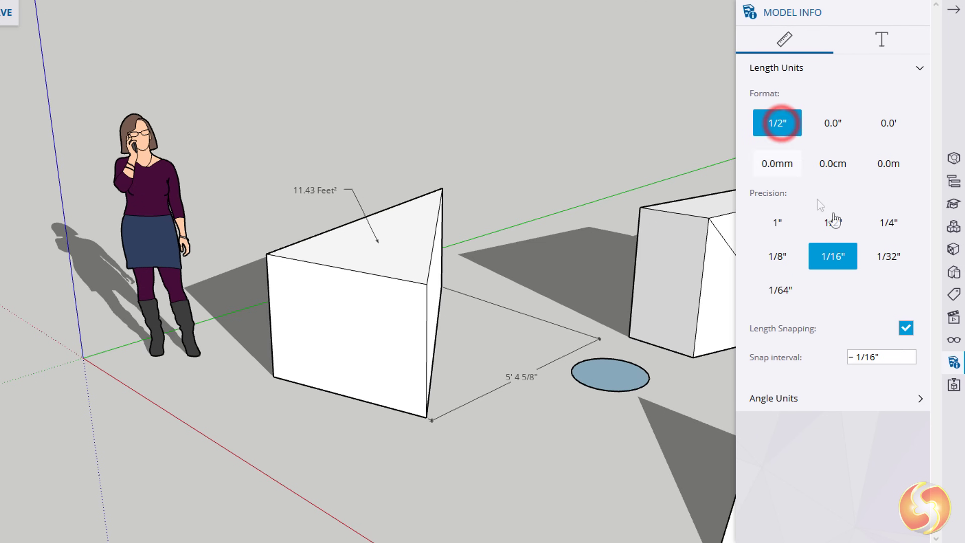
pyautogui.click(777, 222)
pyautogui.click(832, 255)
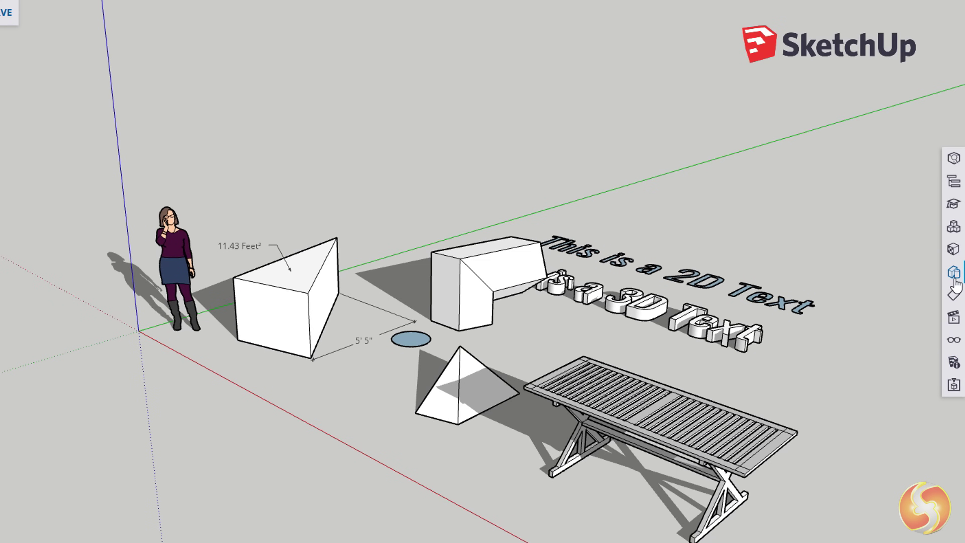
# Try the Mint Green and dark green colour-set styles, settling on the tan-background style.
pyautogui.click(954, 281)
pyautogui.click(817, 215)
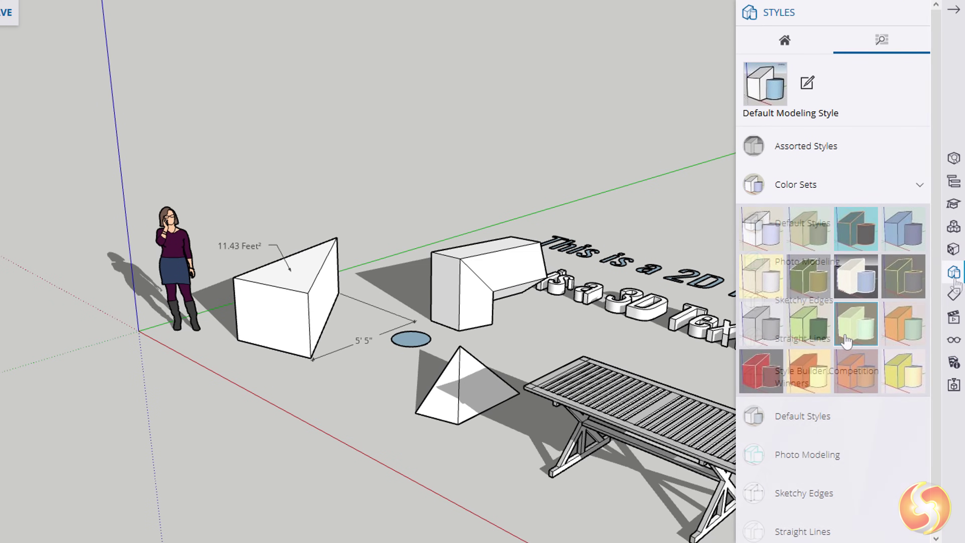
pyautogui.click(851, 335)
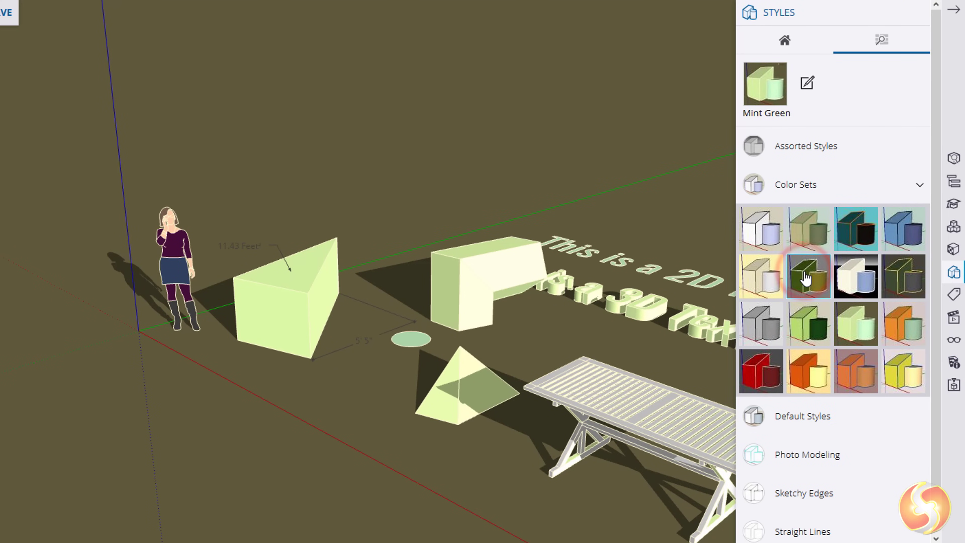
pyautogui.click(807, 279)
pyautogui.click(864, 185)
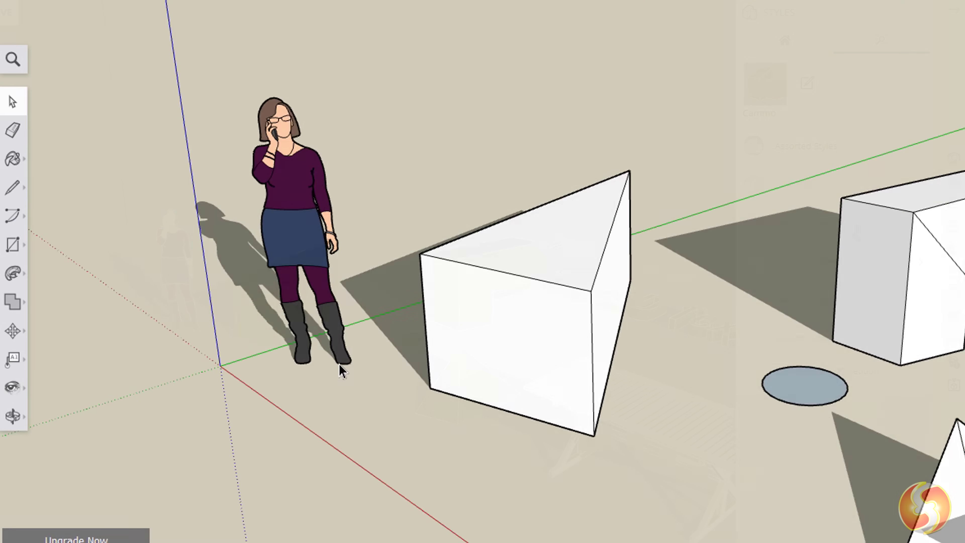
pyautogui.scroll(1, 379, 287)
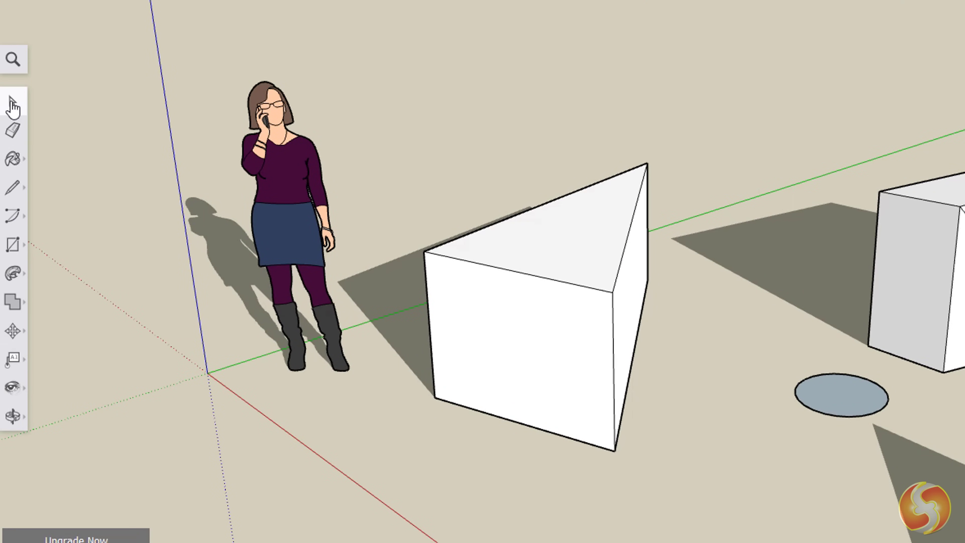
# Select the prism's top front edge, front vertical edge and front face.
pyautogui.click(12, 103)
pyautogui.scroll(3, 705, 304)
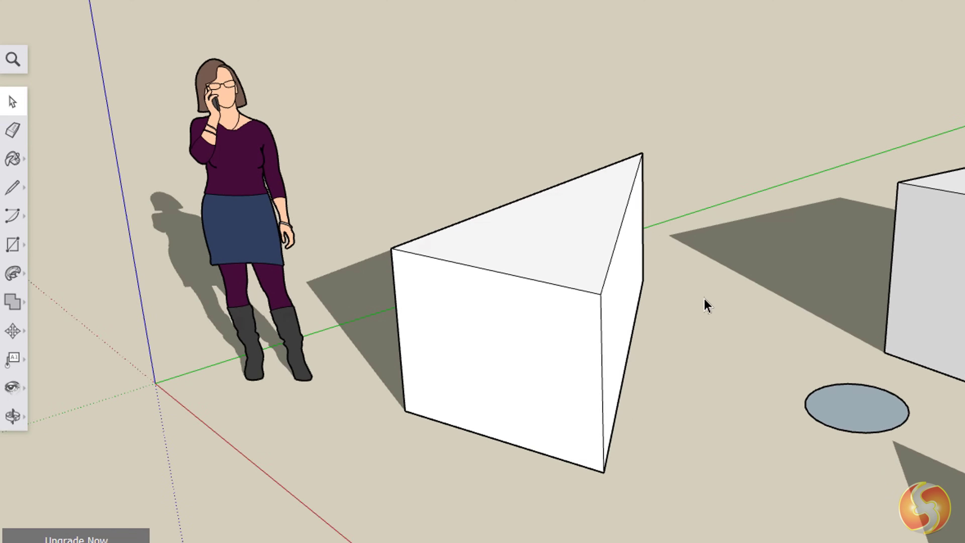
pyautogui.click(496, 274)
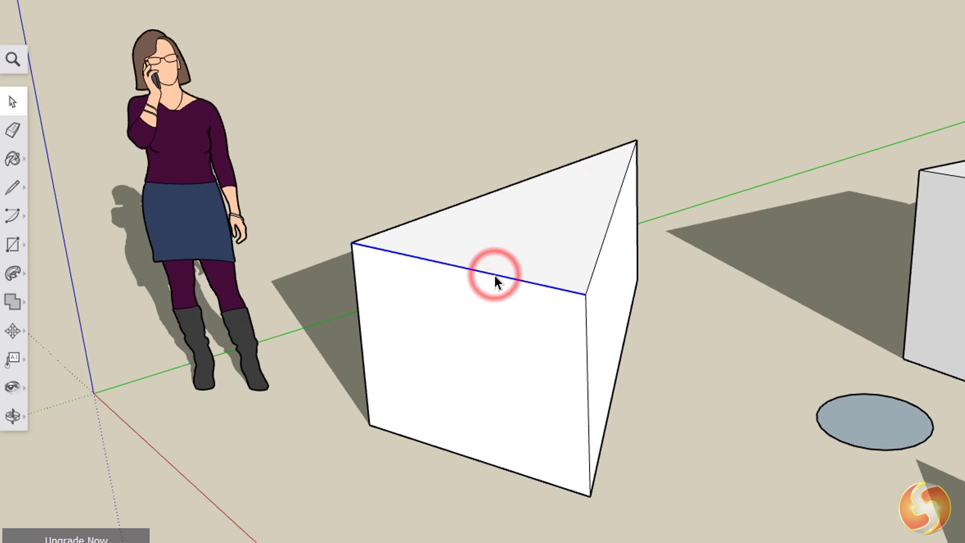
pyautogui.click(585, 338)
pyautogui.click(460, 361)
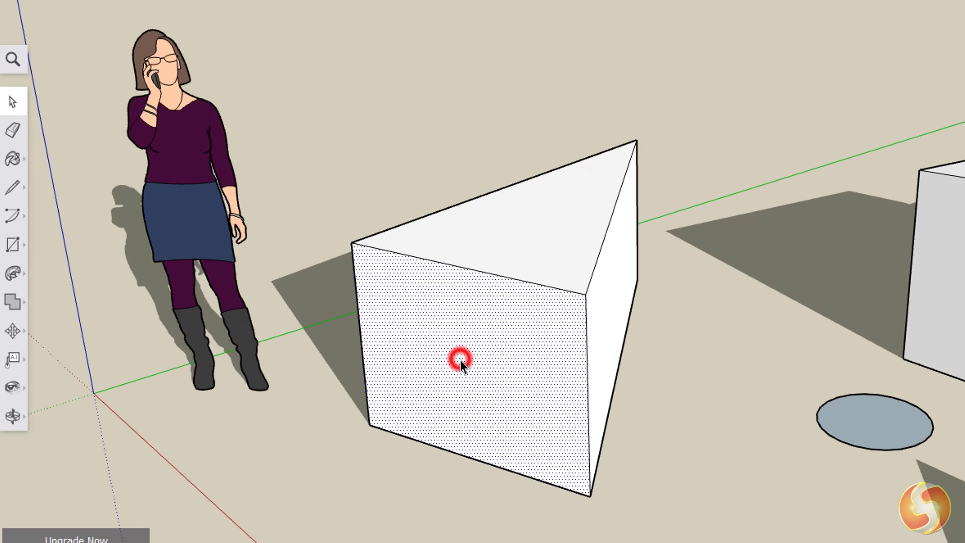
pyautogui.click(543, 284)
pyautogui.scroll(-3, 469, 329)
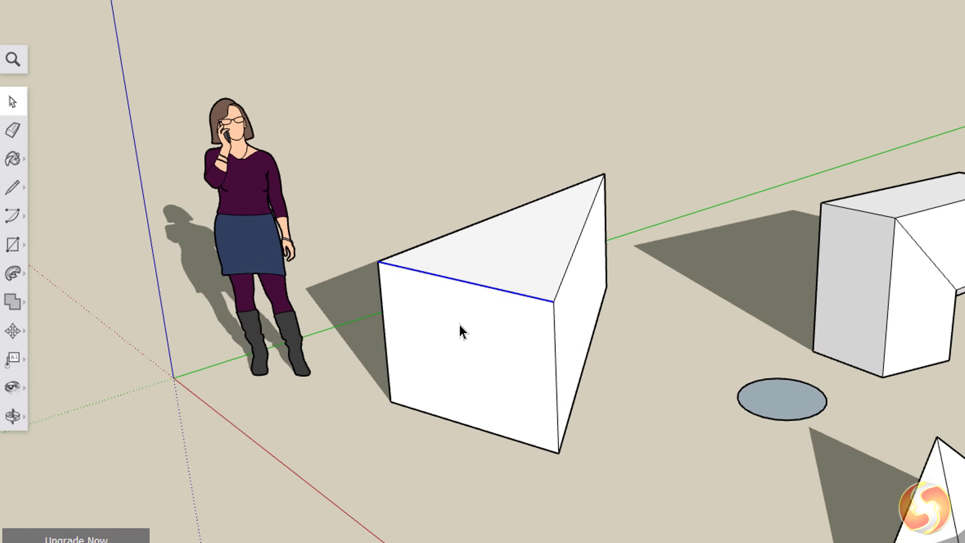
# Move the prism's top edge down and back, push its face into a wedge, then undo it.
pyautogui.click(13, 329)
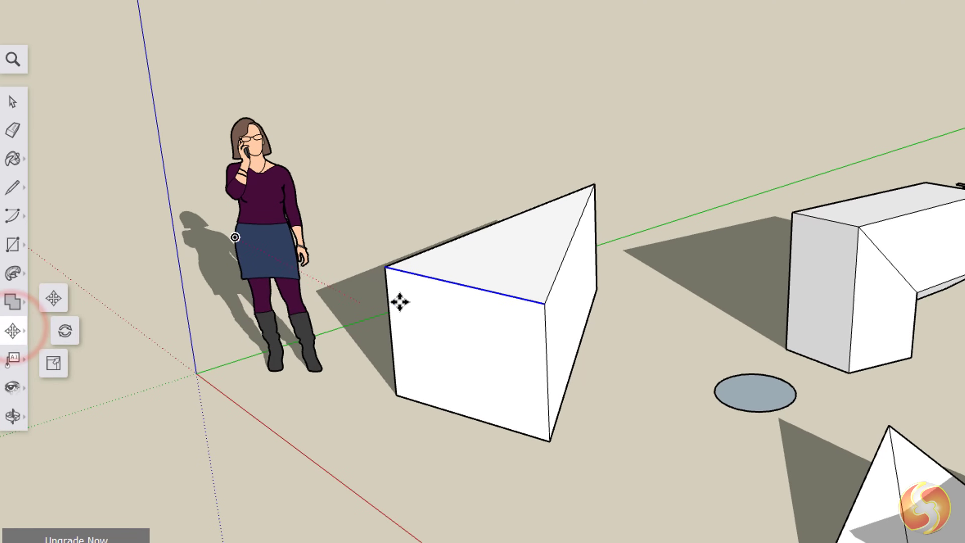
pyautogui.click(53, 298)
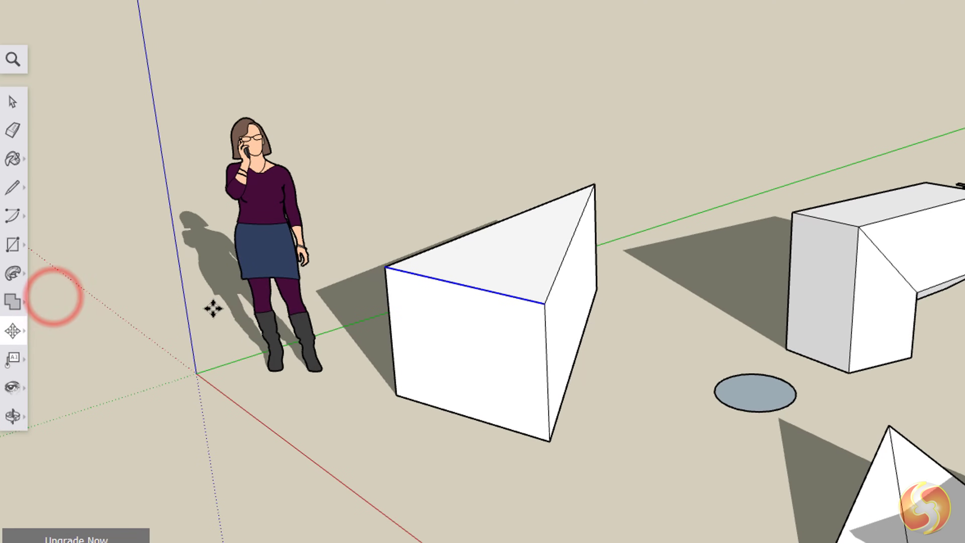
pyautogui.click(451, 281)
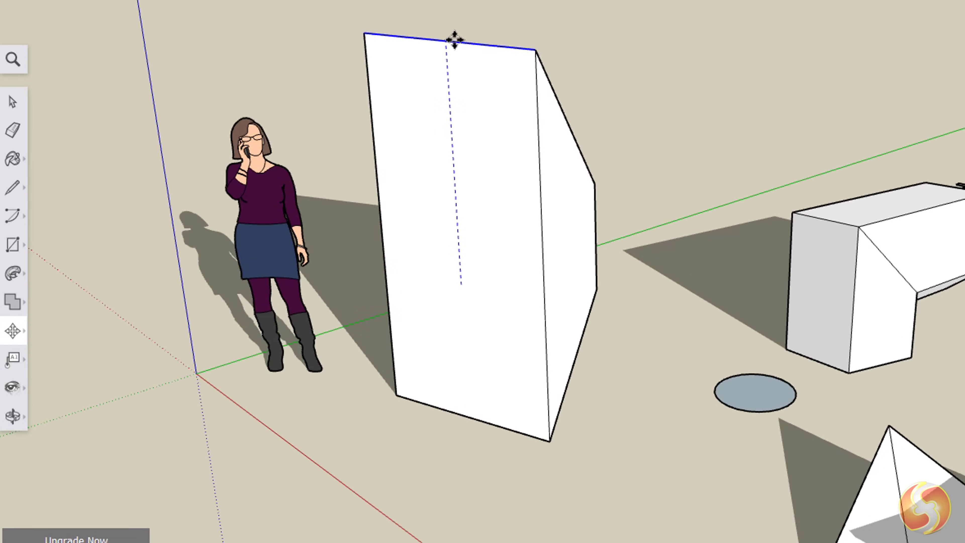
pyautogui.click(464, 354)
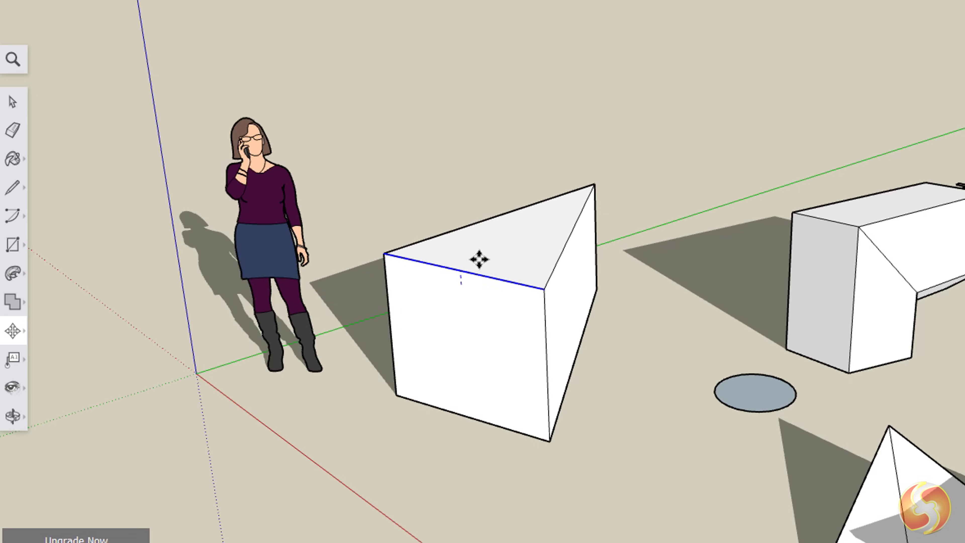
pyautogui.click(463, 288)
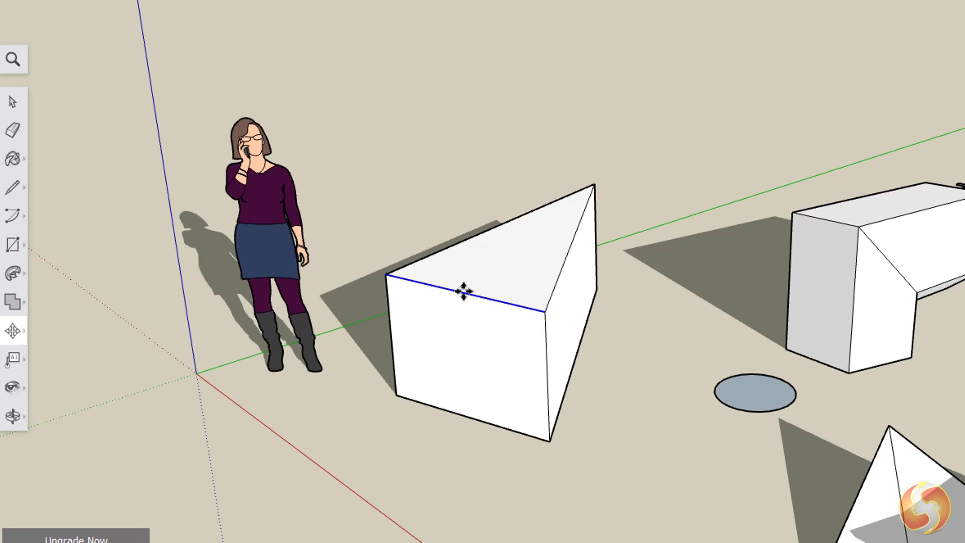
pyautogui.click(489, 339)
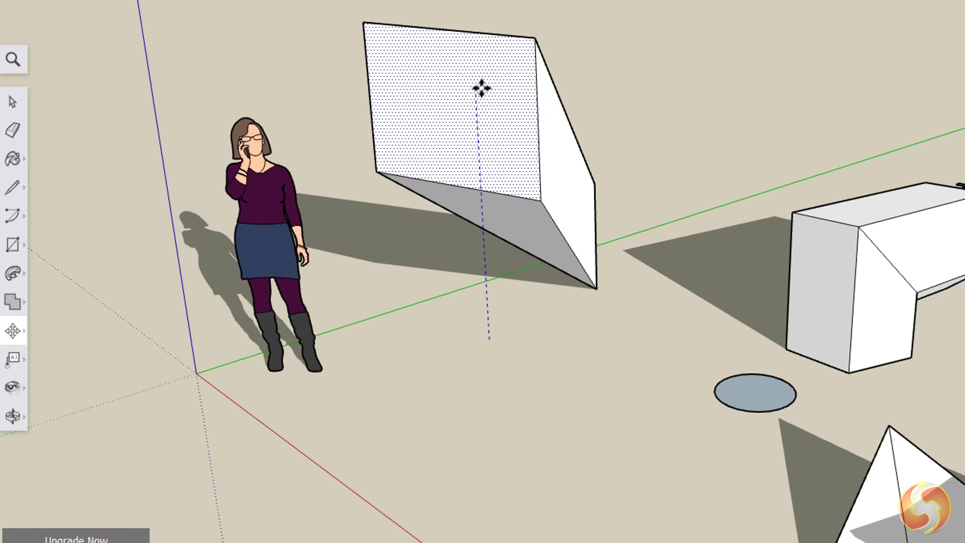
pyautogui.click(595, 91)
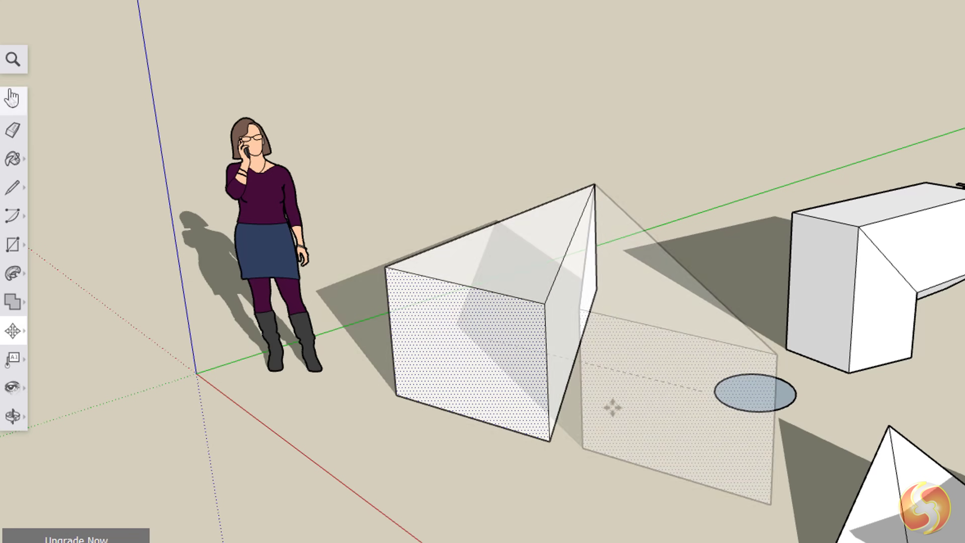
pyautogui.press('space')
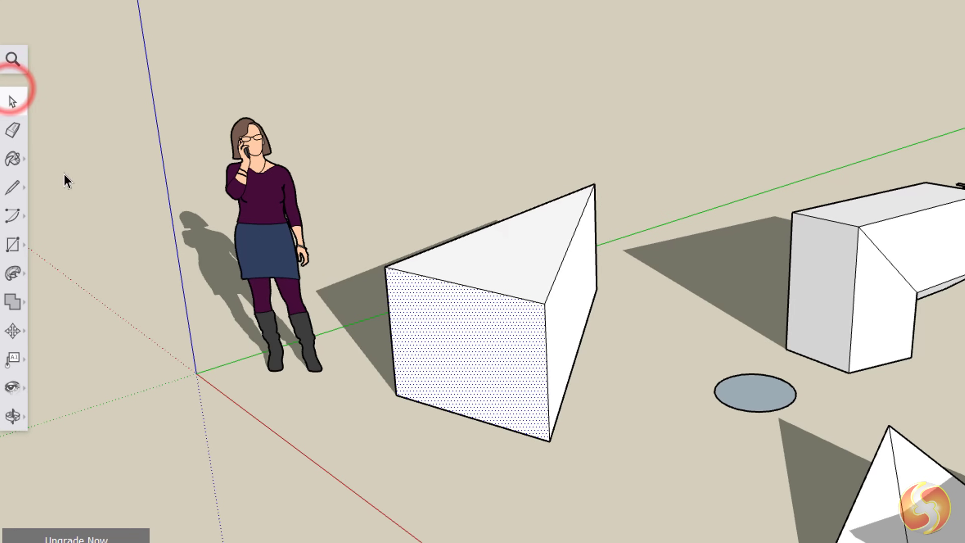
# Group the whole triangular prism and begin moving it, then cancel and undo the grouping.
pyautogui.click(641, 471)
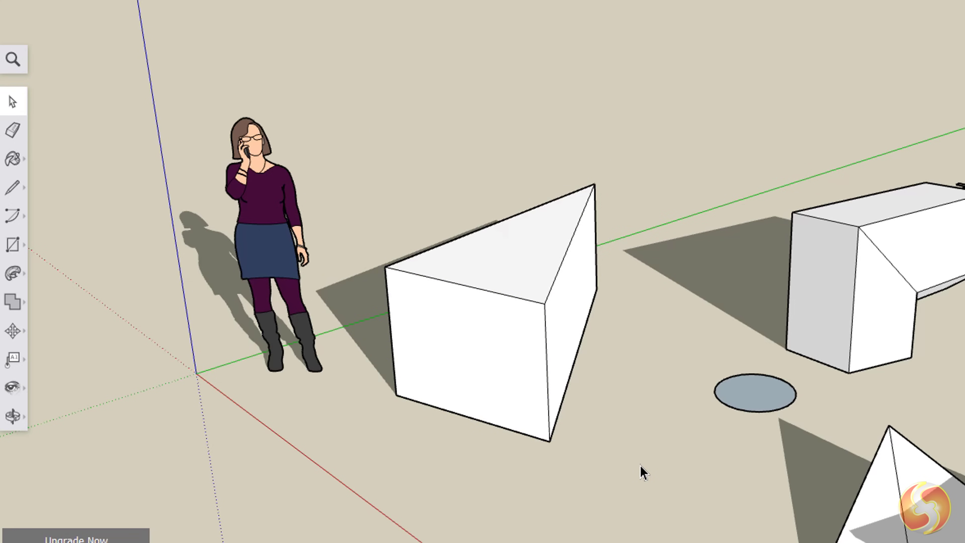
pyautogui.moveTo(640, 465); pyautogui.dragTo(346, 164)
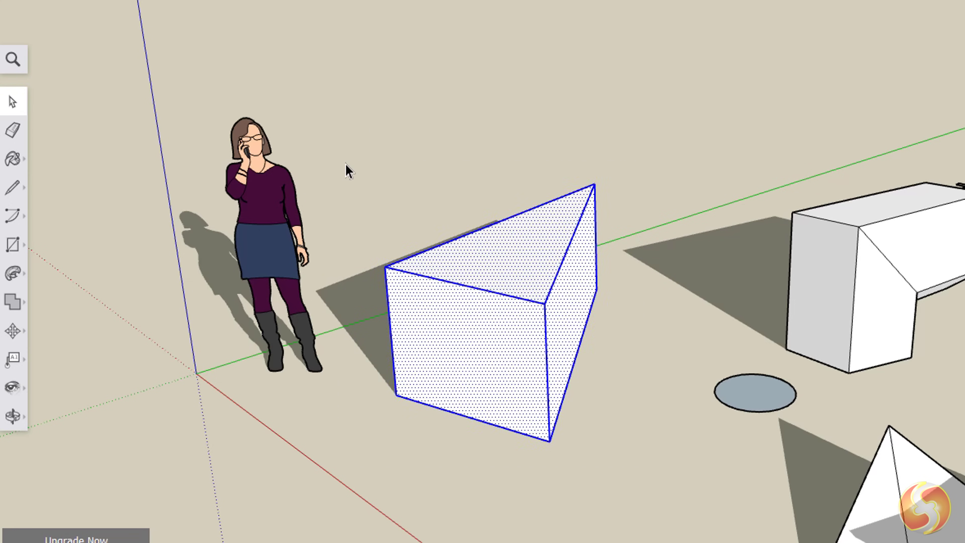
pyautogui.rightClick(490, 340)
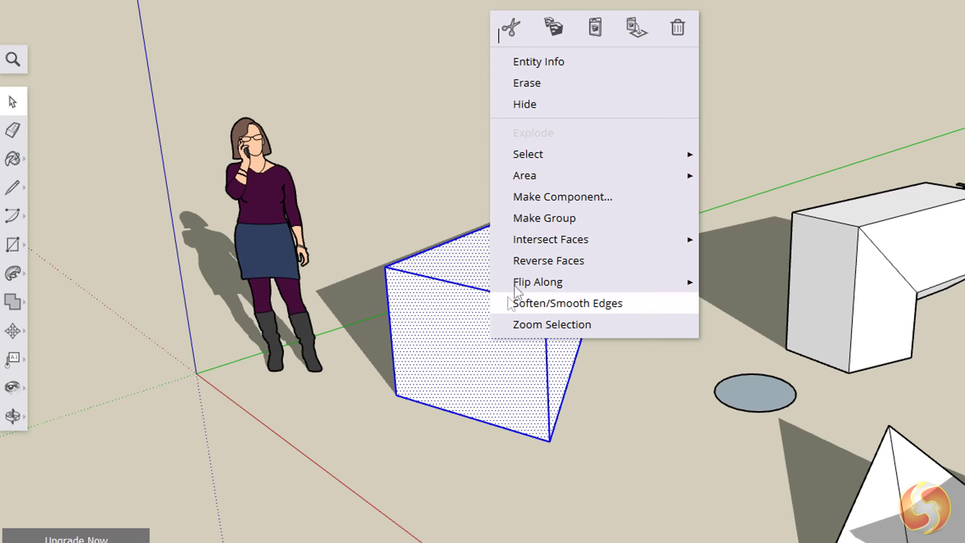
pyautogui.click(558, 219)
pyautogui.click(50, 300)
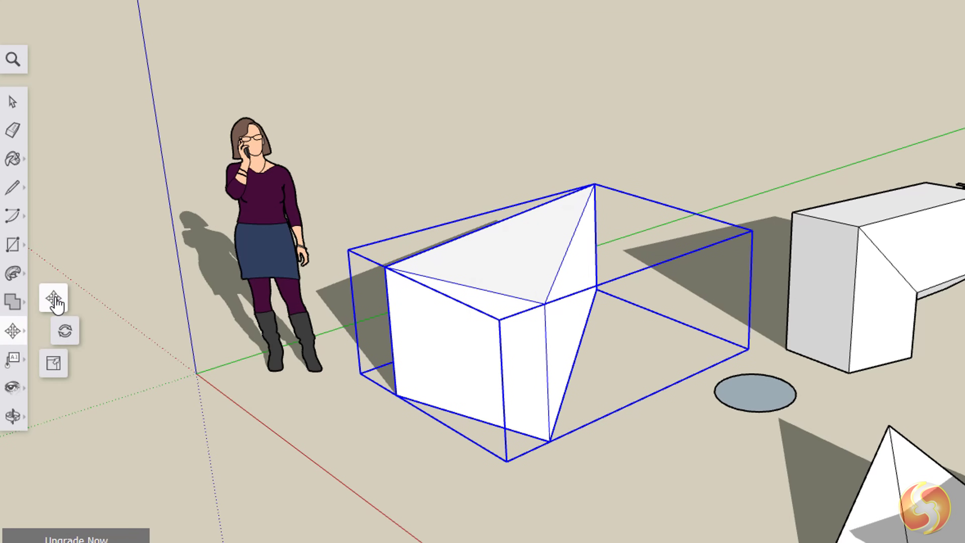
pyautogui.click(57, 300)
pyautogui.click(528, 274)
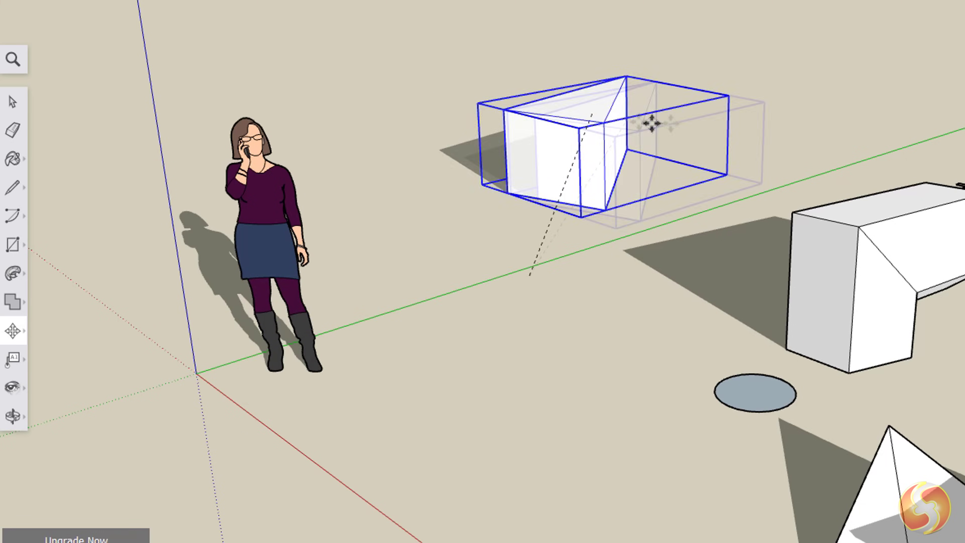
pyautogui.press('Escape')
pyautogui.press('space')
# Clear the selection and reselect all faces and edges of the triangular prism.
pyautogui.click(640, 465)
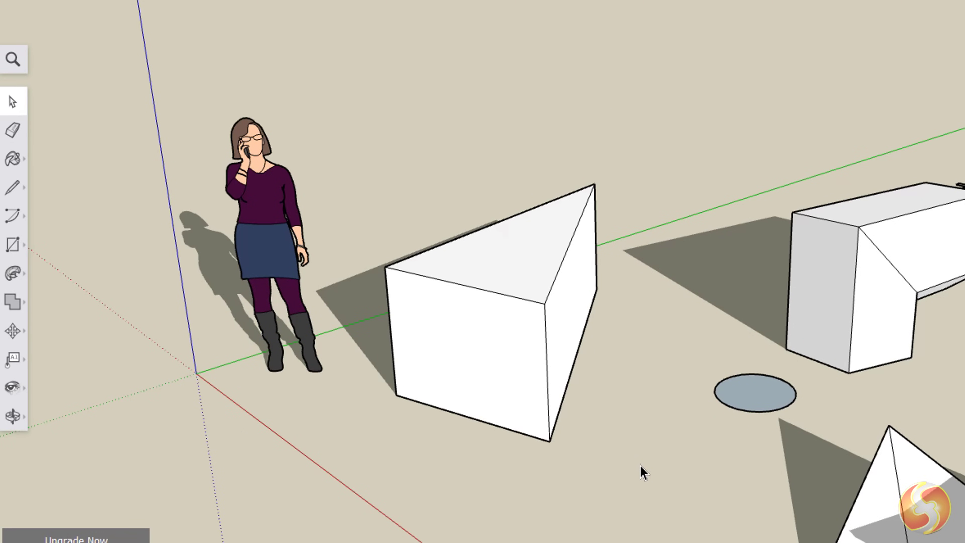
pyautogui.moveTo(640, 463); pyautogui.dragTo(481, 300)
pyautogui.moveTo(347, 165); pyautogui.dragTo(347, 165)
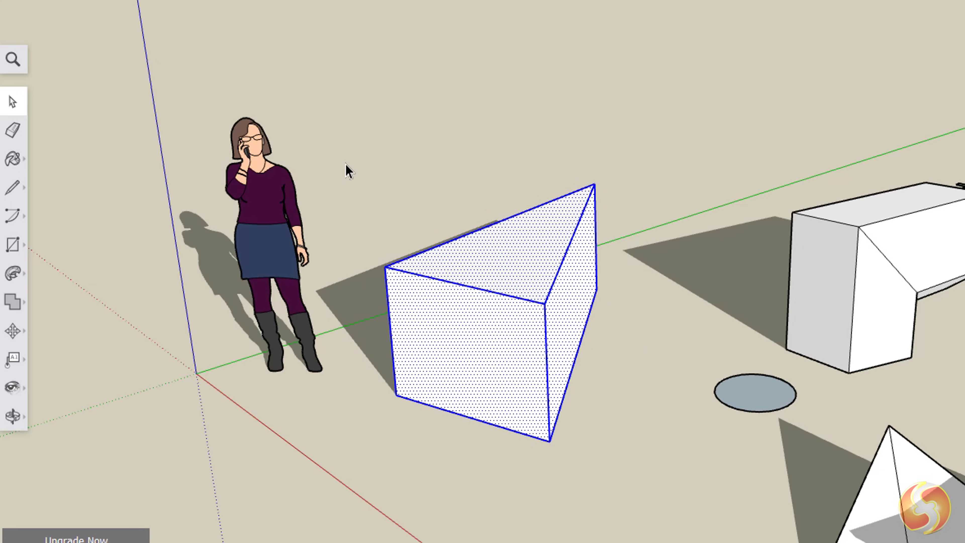
pyautogui.scroll(3, 730, 337)
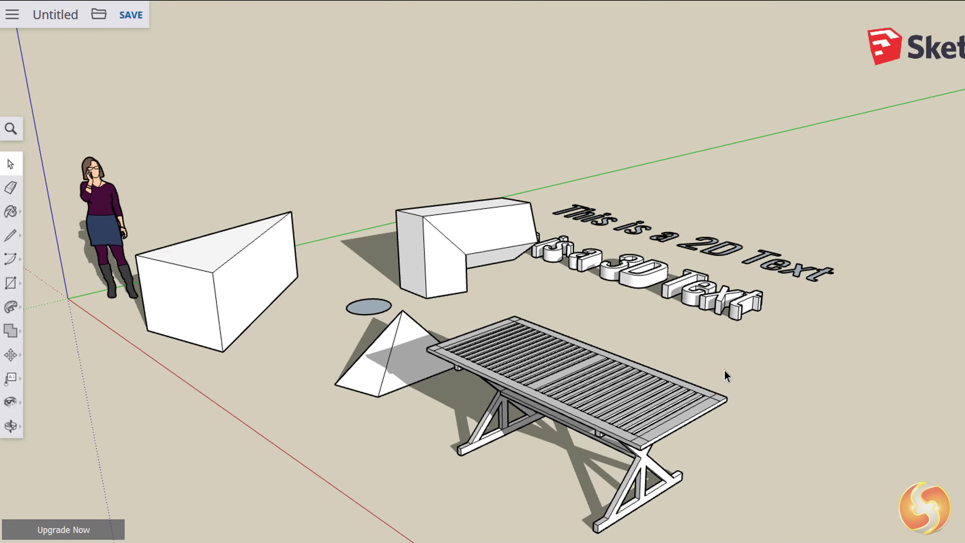
# Select the 3D text and move it forward, in front of the 2D text.
pyautogui.click(632, 426)
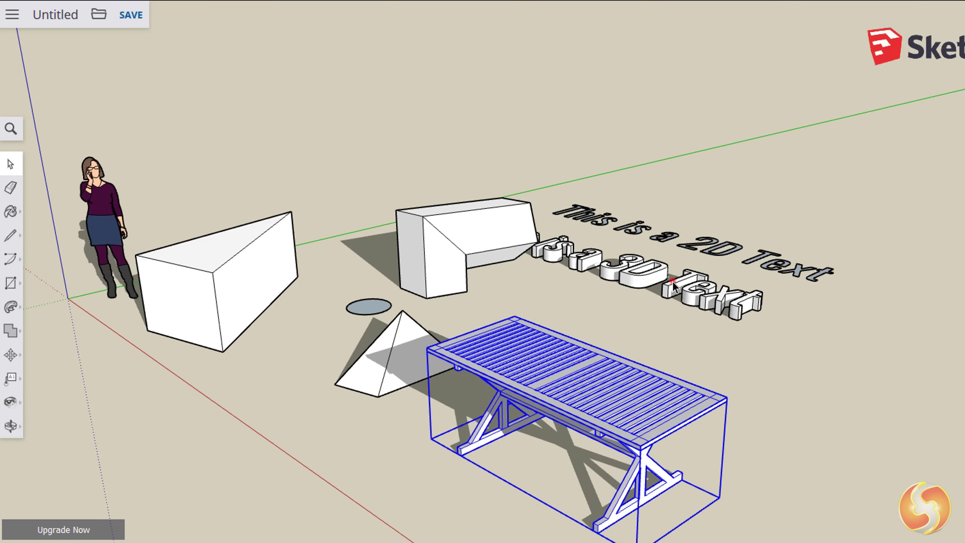
pyautogui.click(673, 288)
pyautogui.scroll(1, 877, 263)
pyautogui.scroll(3, 429, 305)
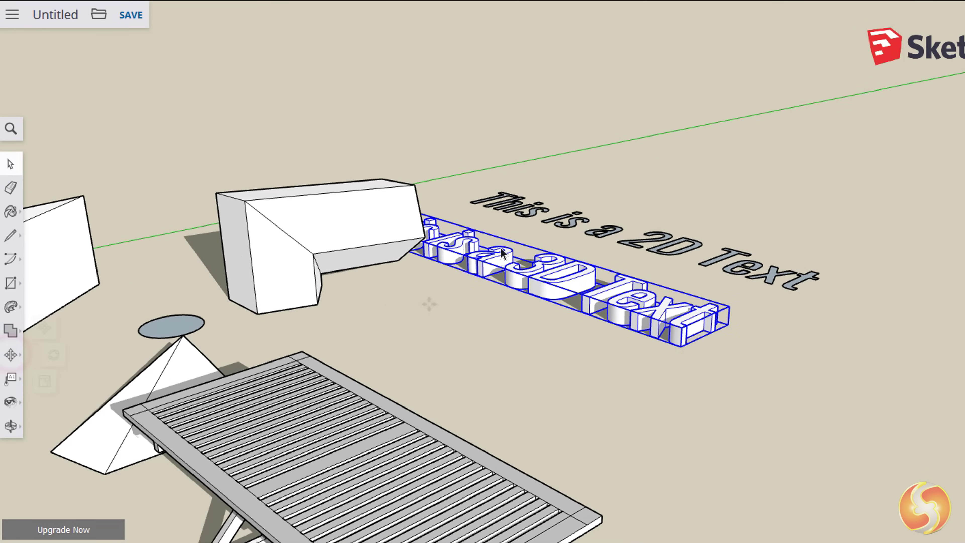
pyautogui.press('m')
pyautogui.click(552, 279)
pyautogui.click(676, 399)
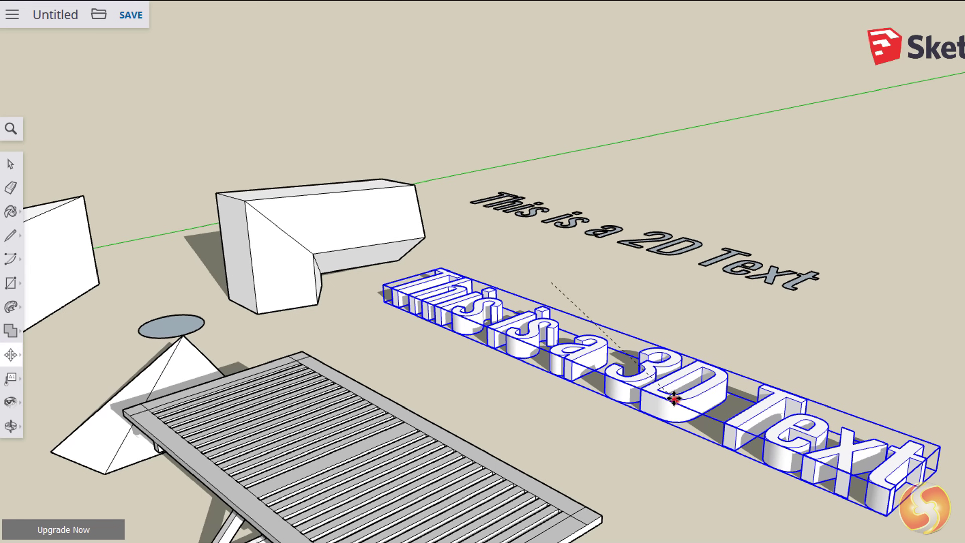
pyautogui.scroll(1, 937, 473)
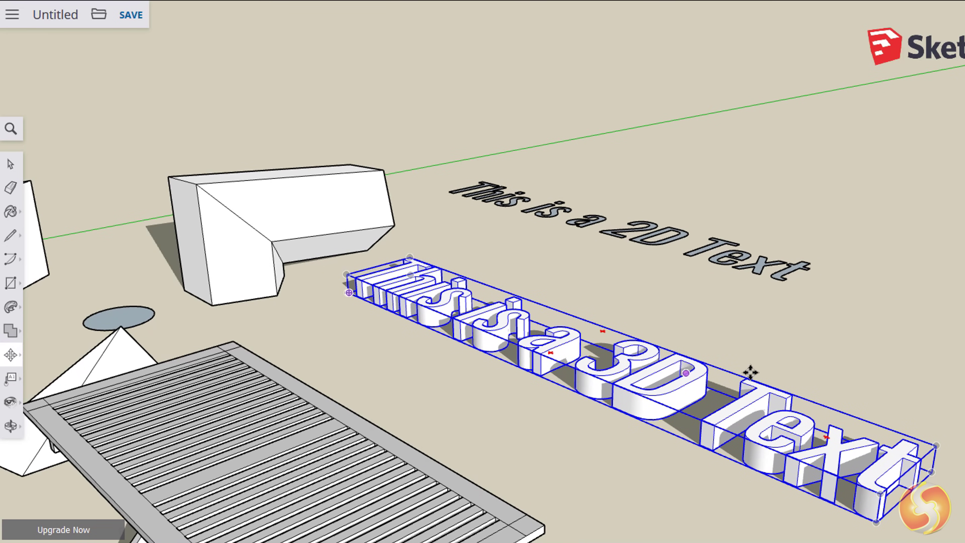
pyautogui.press('space')
pyautogui.rightClick(672, 394)
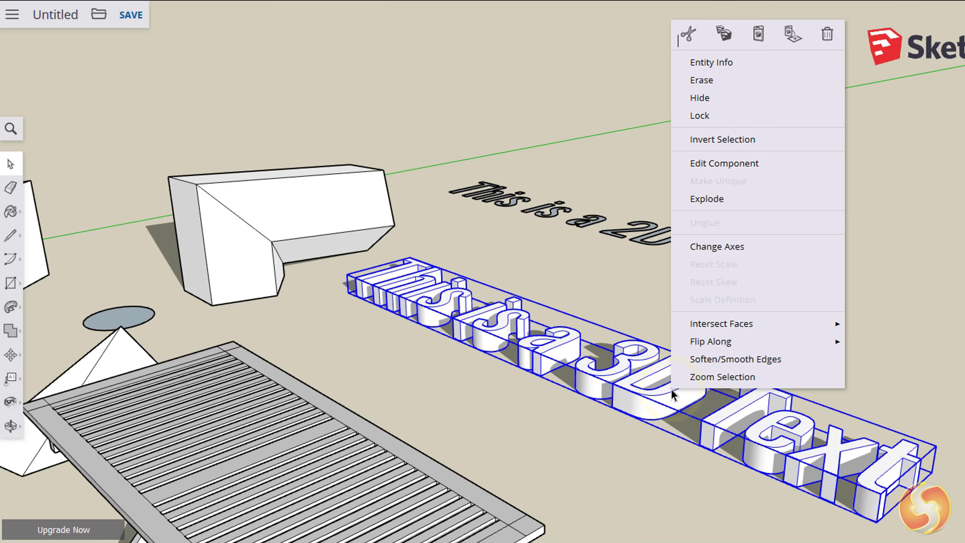
pyautogui.click(700, 208)
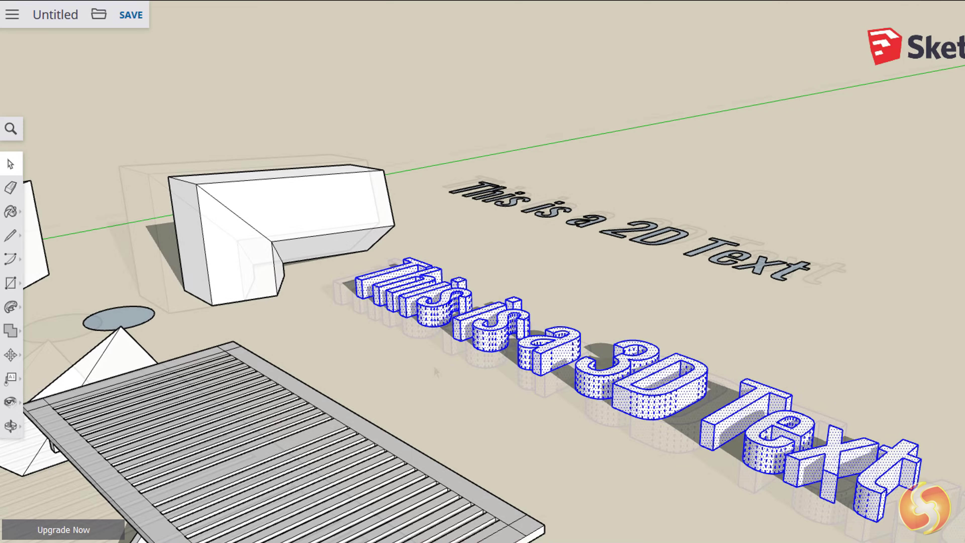
pyautogui.scroll(3, 472, 336)
pyautogui.click(526, 396)
pyautogui.moveTo(621, 428); pyautogui.dragTo(593, 333)
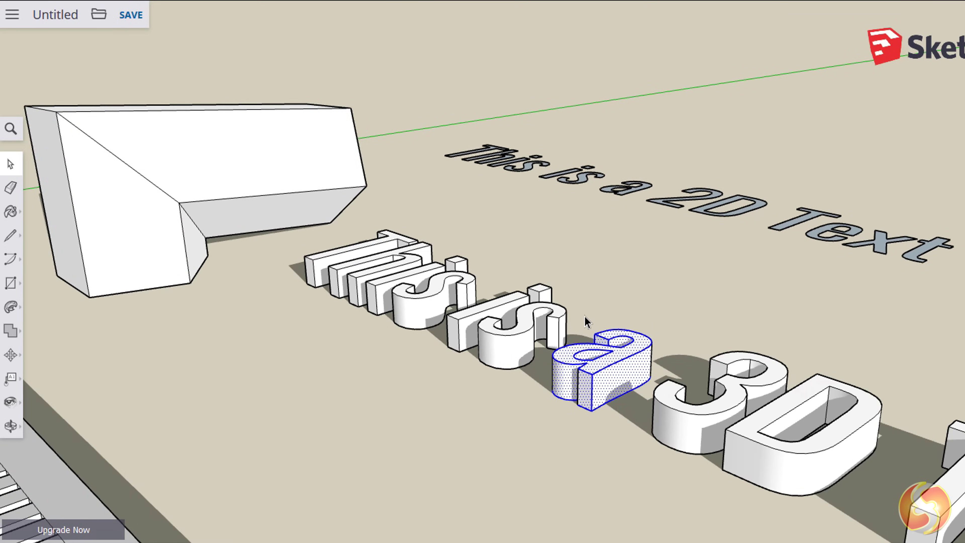
pyautogui.click(10, 355)
pyautogui.scroll(-3, 418, 381)
pyautogui.click(485, 375)
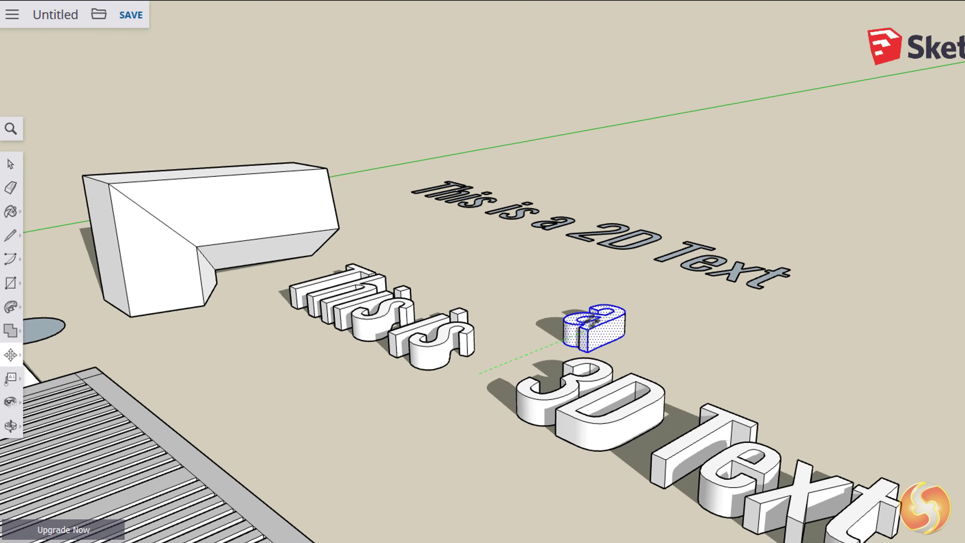
pyautogui.scroll(-5, 544, 319)
pyautogui.click(556, 350)
pyautogui.press('space')
pyautogui.click(572, 362)
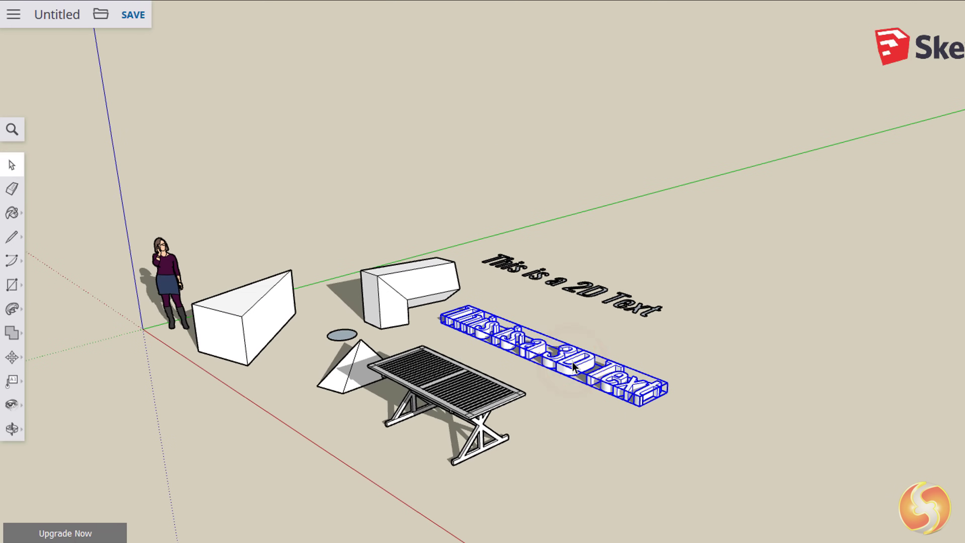
pyautogui.scroll(1, 573, 362)
pyautogui.click(744, 350)
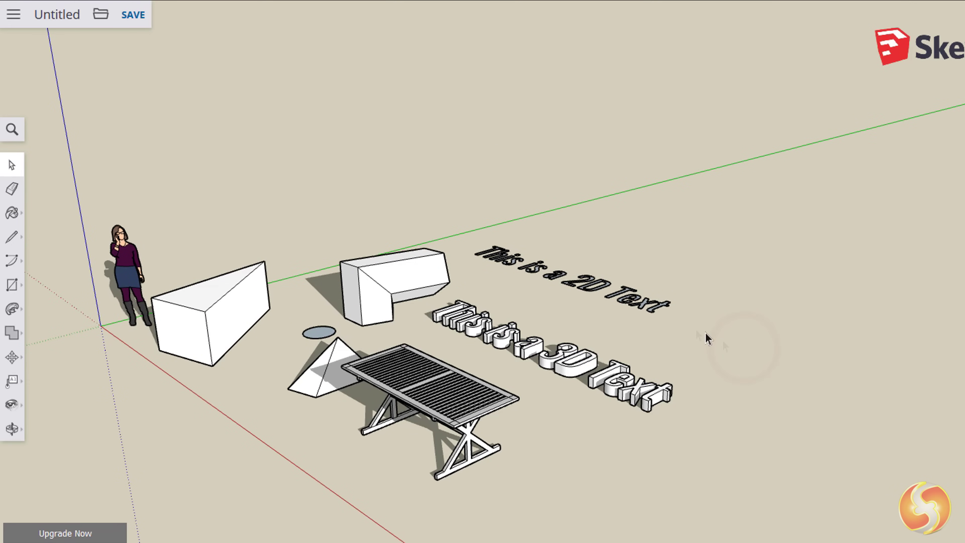
# Move the 3D text slightly further right along the ground.
pyautogui.click(469, 408)
pyautogui.click(584, 452)
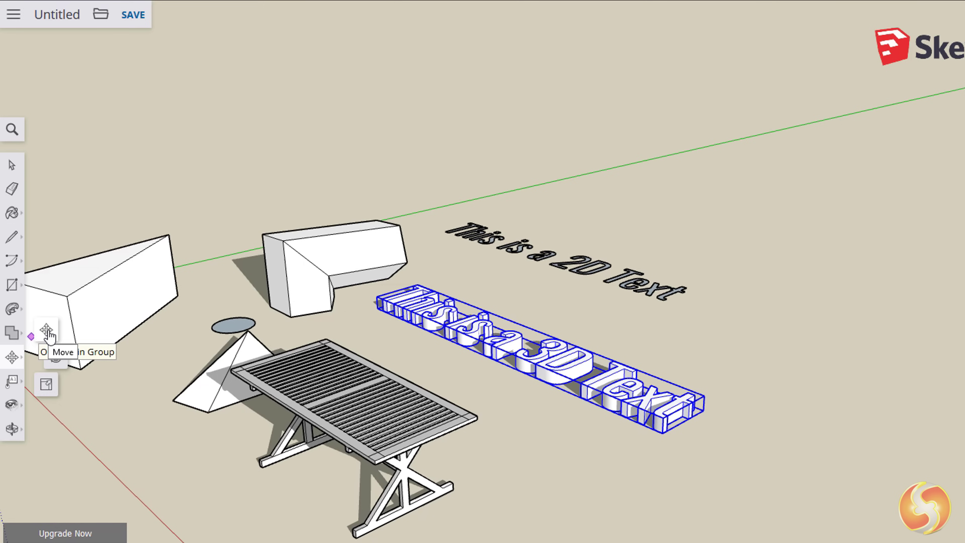
pyautogui.click(47, 331)
pyautogui.click(579, 372)
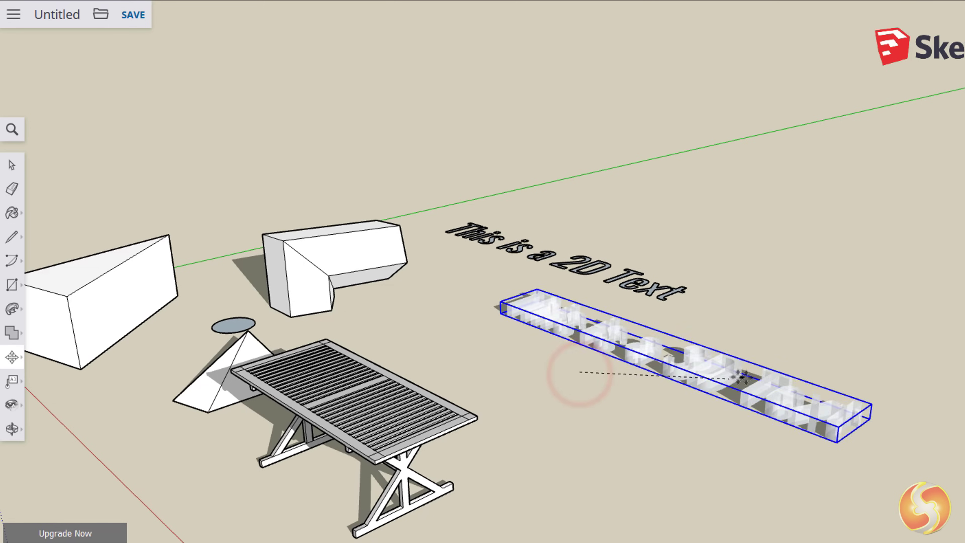
pyautogui.click(720, 391)
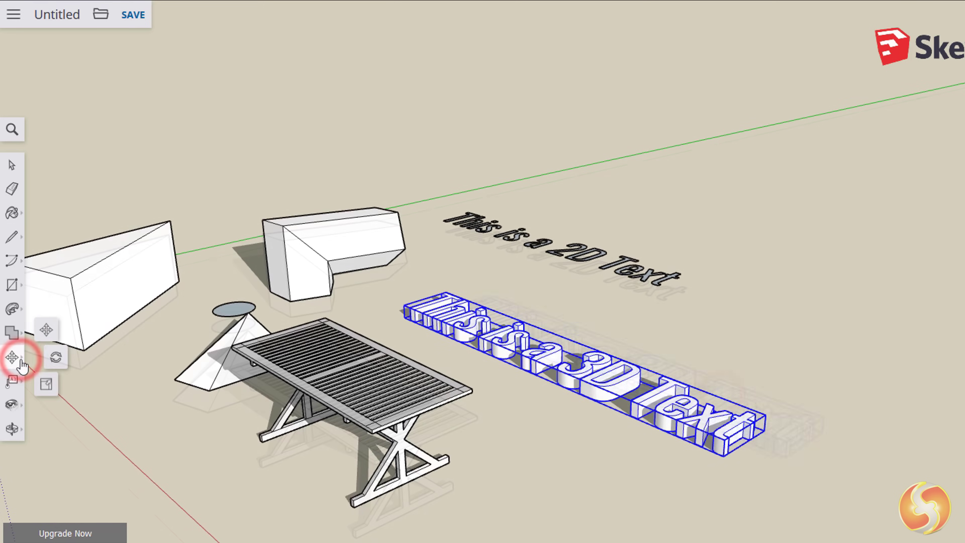
# Rotate the 3D text upside down, then undo the rotation.
pyautogui.click(56, 358)
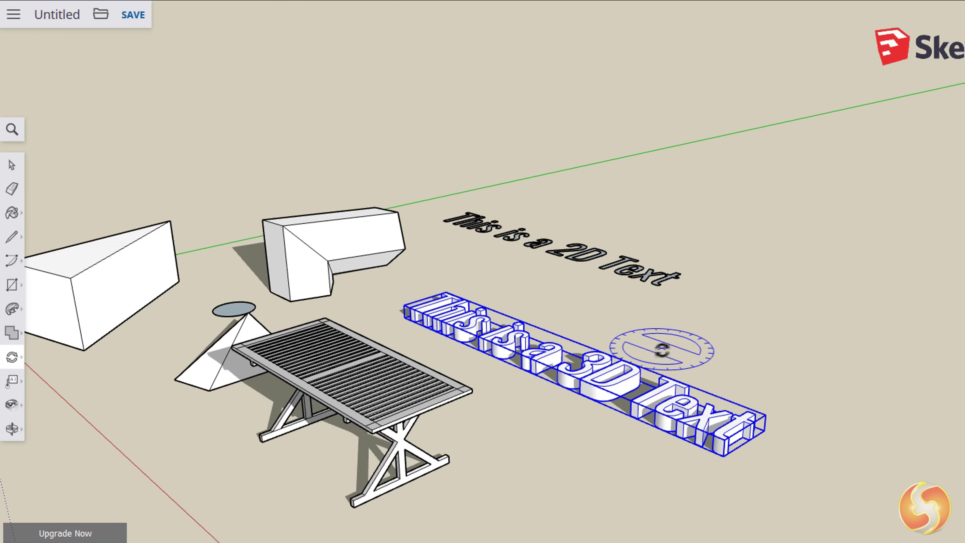
pyautogui.click(649, 350)
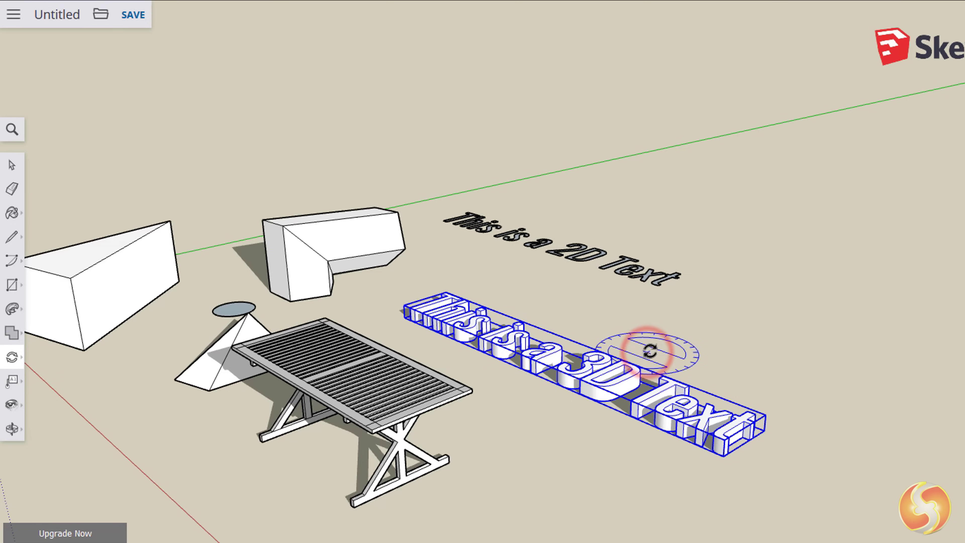
pyautogui.click(747, 307)
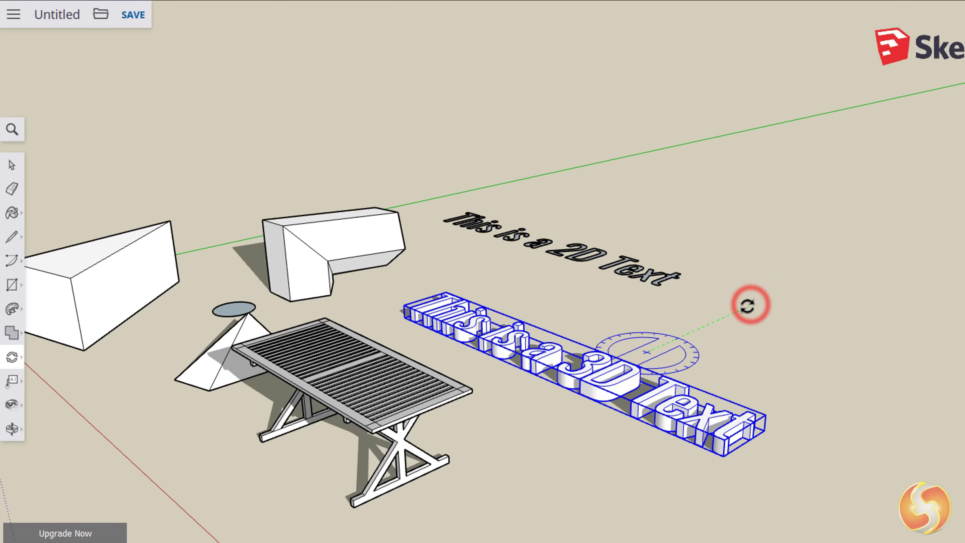
pyautogui.click(637, 402)
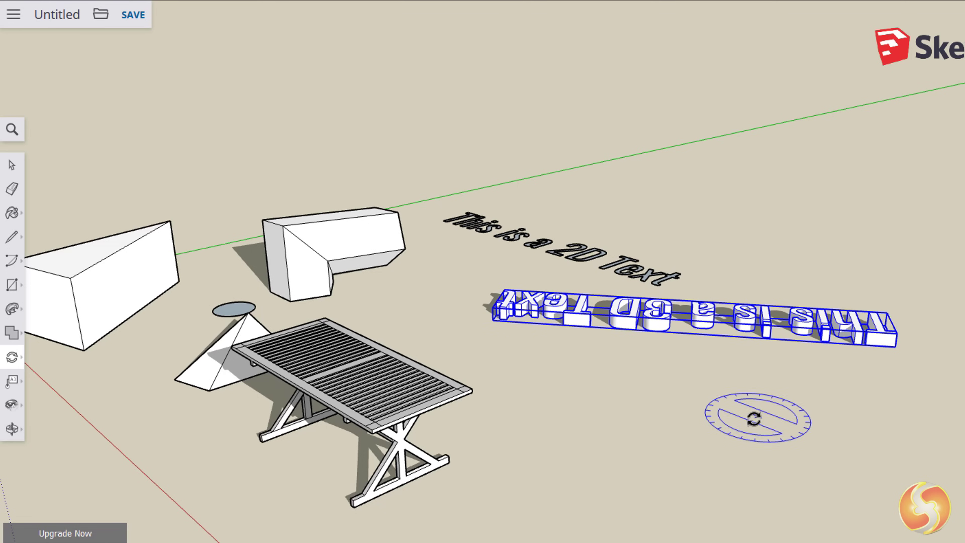
pyautogui.hotkey('ctrl', 'z')
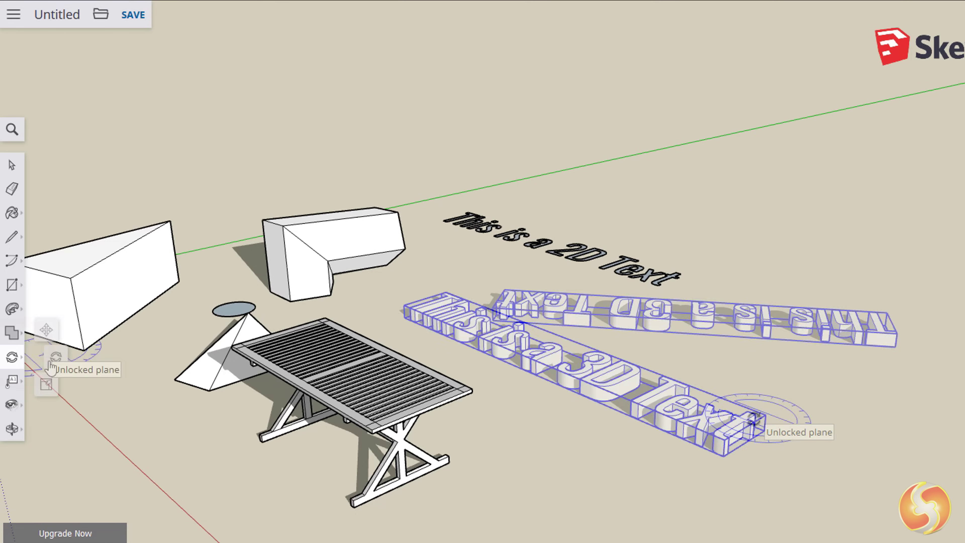
# Scale the 3D text, lowering its height slightly and stretching it lengthwise.
pyautogui.click(53, 389)
pyautogui.scroll(1, 543, 365)
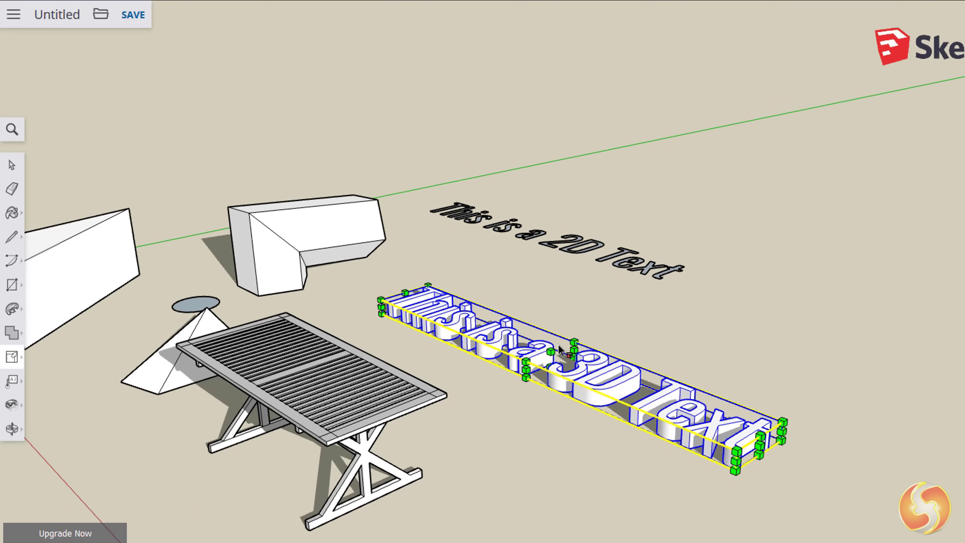
pyautogui.click(549, 351)
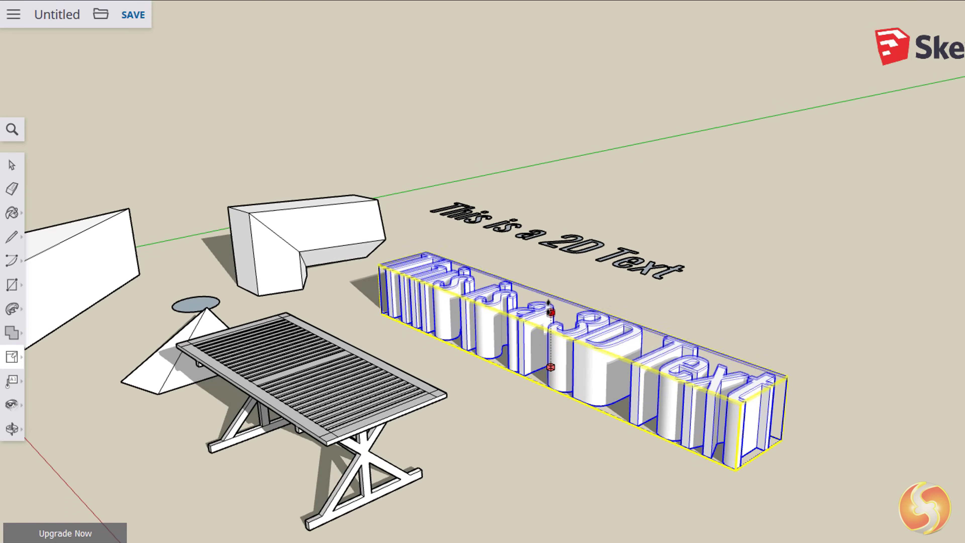
pyautogui.click(551, 342)
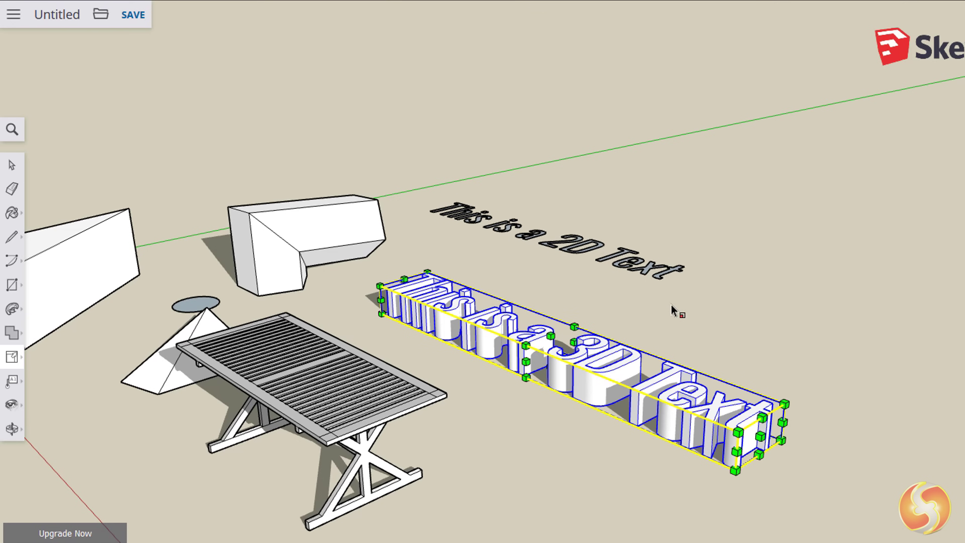
pyautogui.click(760, 436)
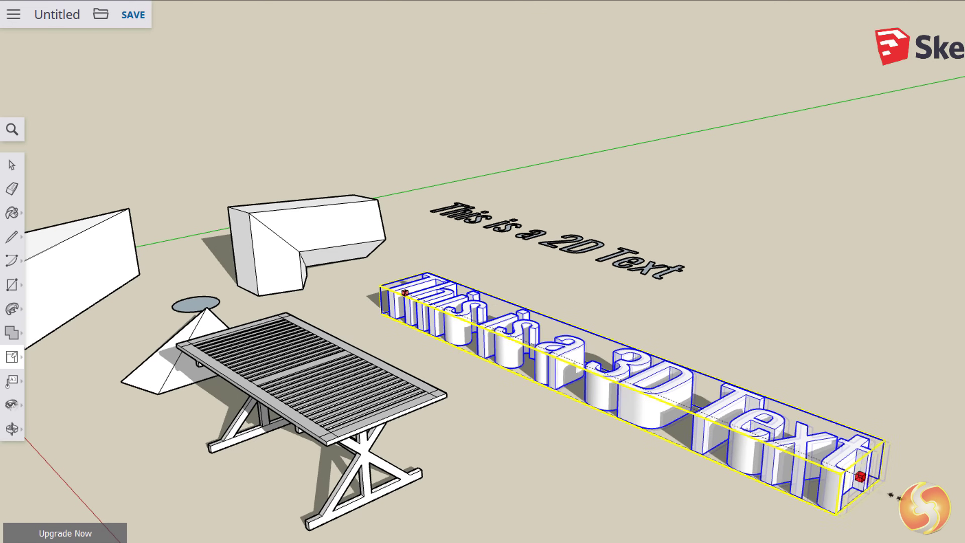
pyautogui.click(15, 303)
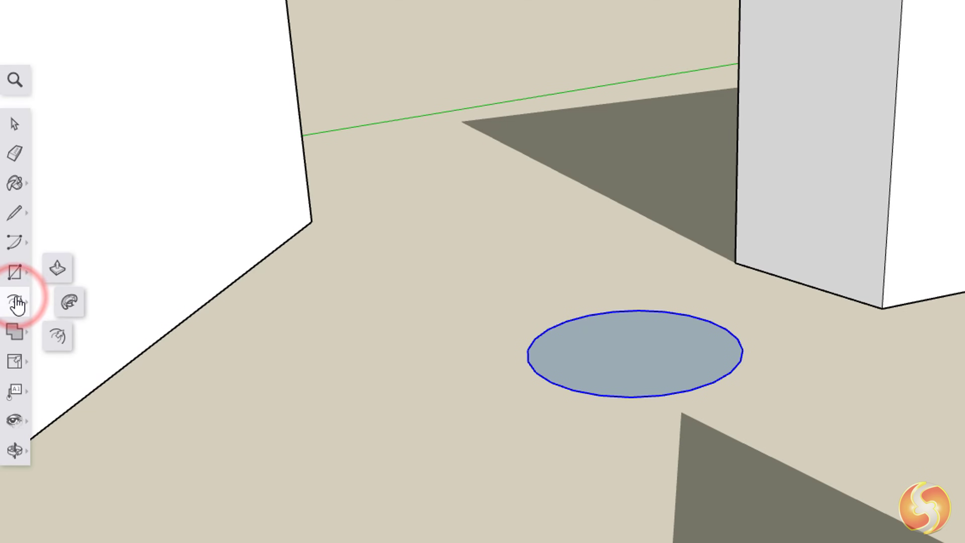
# Offset the blue circle's edge outward into a ring and cut the 3D text from the scene.
pyautogui.click(58, 340)
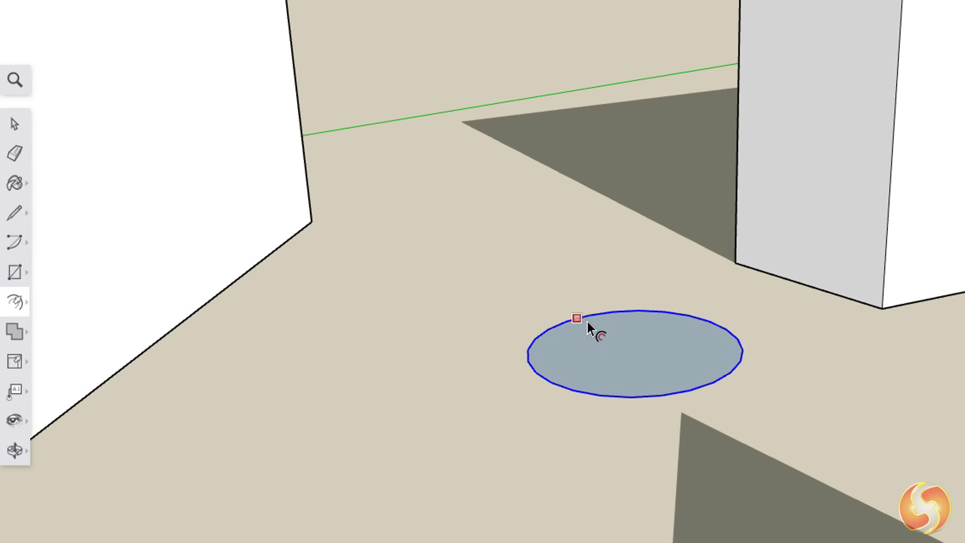
pyautogui.click(578, 319)
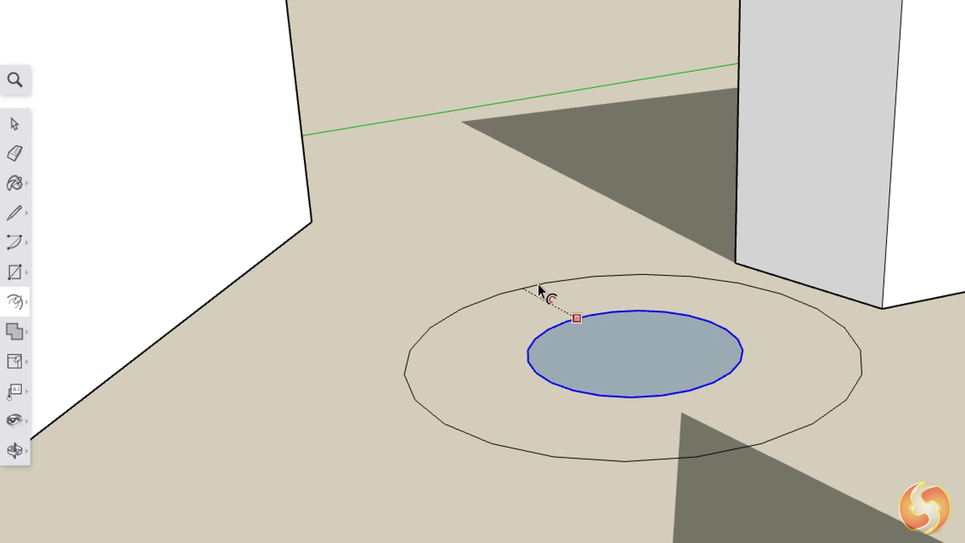
pyautogui.click(539, 287)
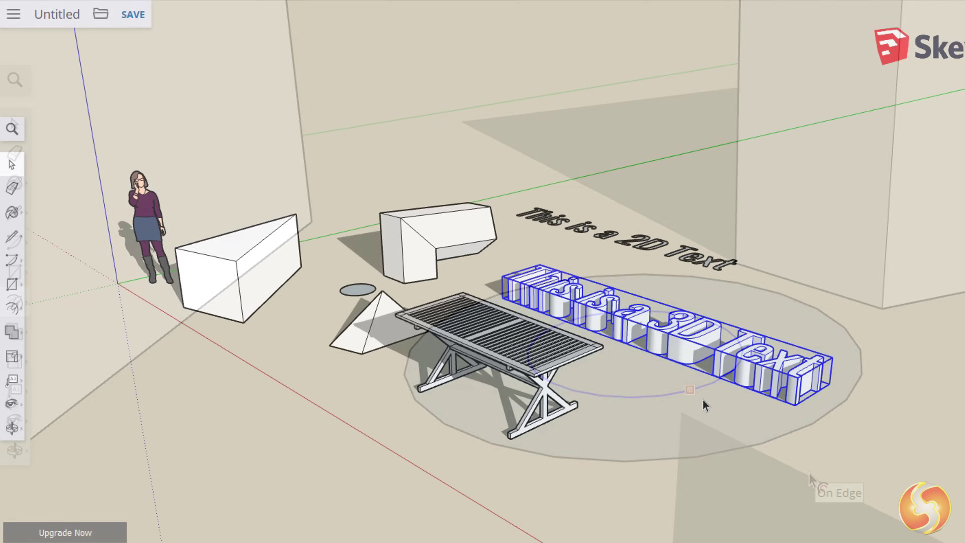
pyautogui.press('Delete')
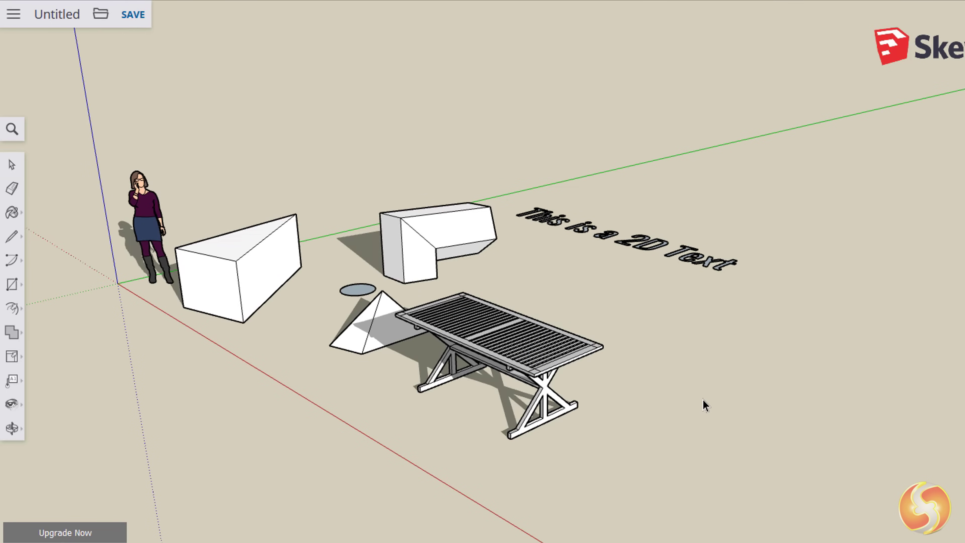
# Paste the 3D text back into the scene beside the table.
pyautogui.hotkey('ctrl', 'v')
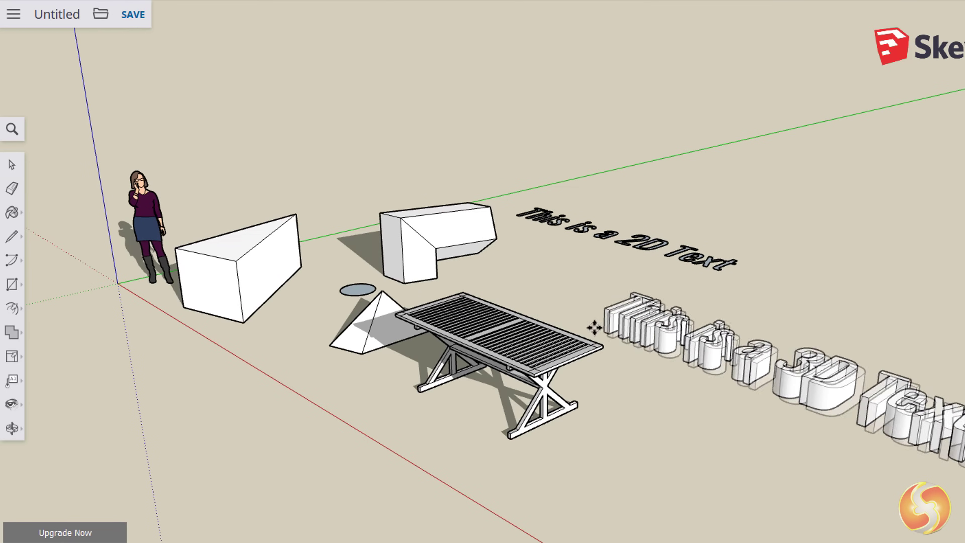
pyautogui.click(599, 309)
pyautogui.press('space')
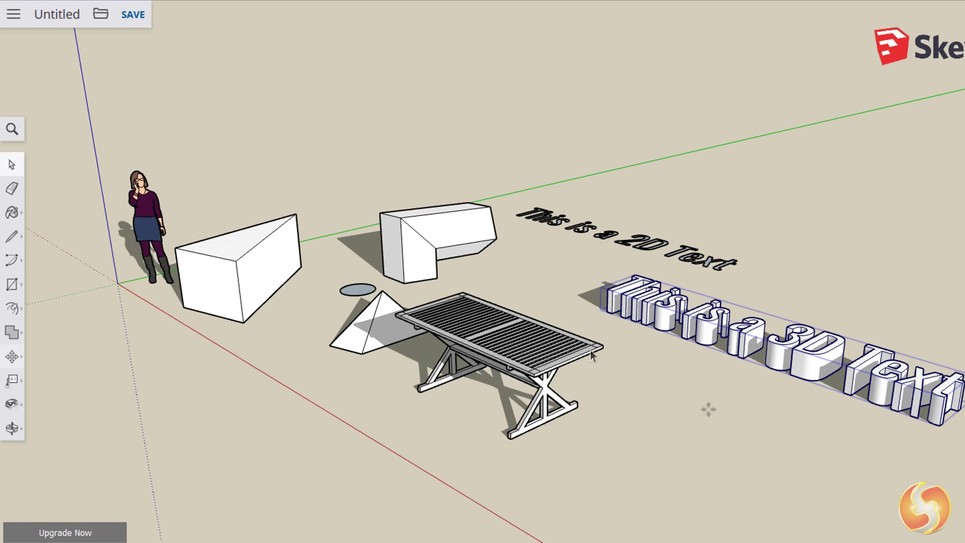
# Delete the 2D text, the picnic table and the L-shaped box's front faces.
pyautogui.click(630, 243)
pyautogui.press('Delete')
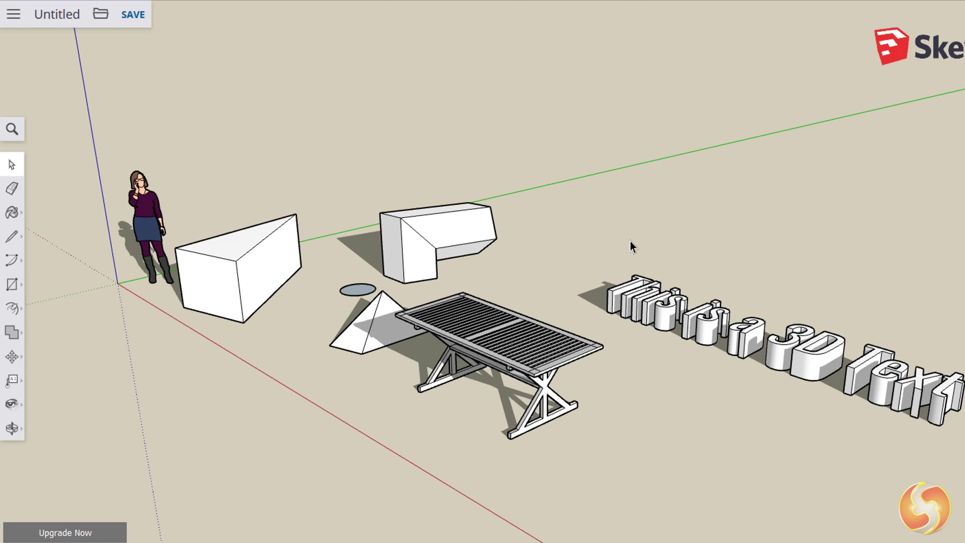
pyautogui.click(480, 344)
pyautogui.press('Delete')
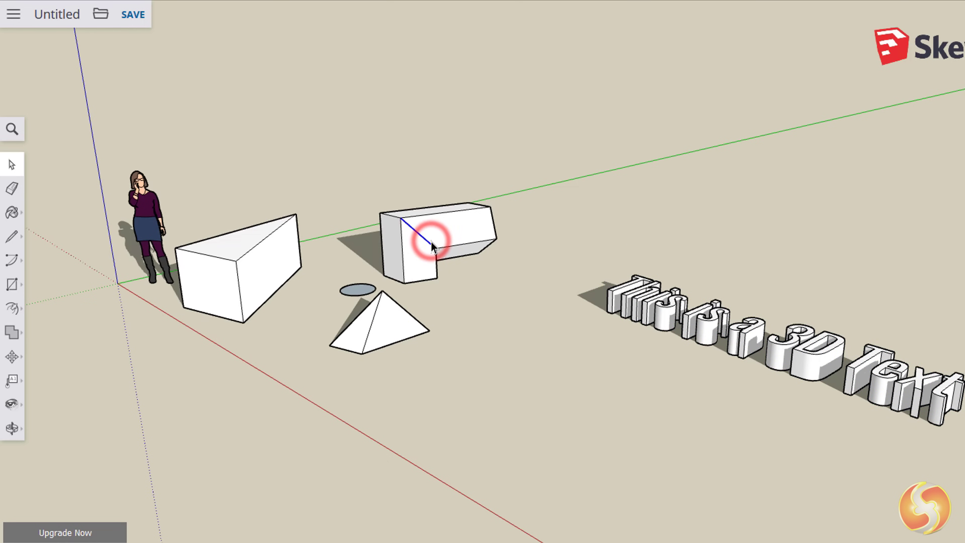
pyautogui.press('Delete')
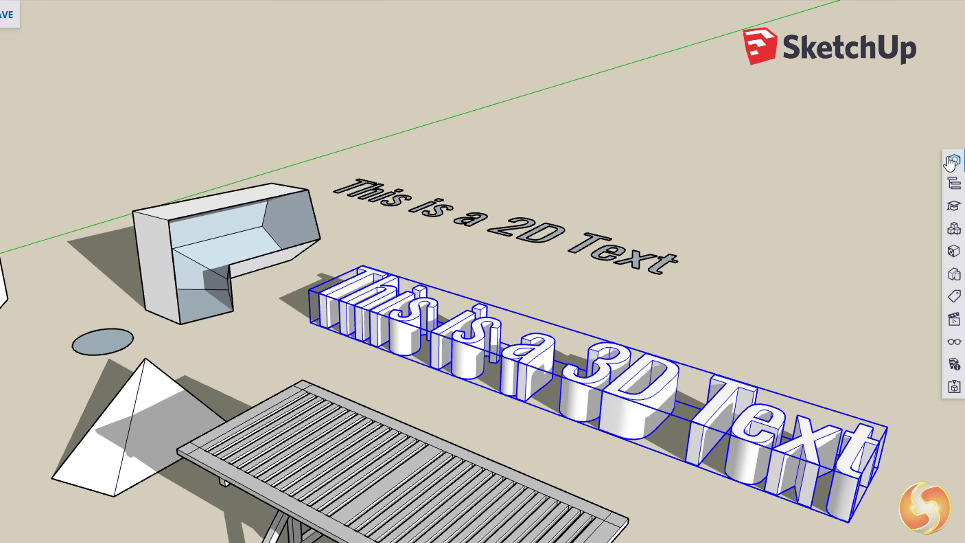
# Apply the Carpet Berber Pattern Gray material to the 3D text via Entity Info.
pyautogui.click(953, 160)
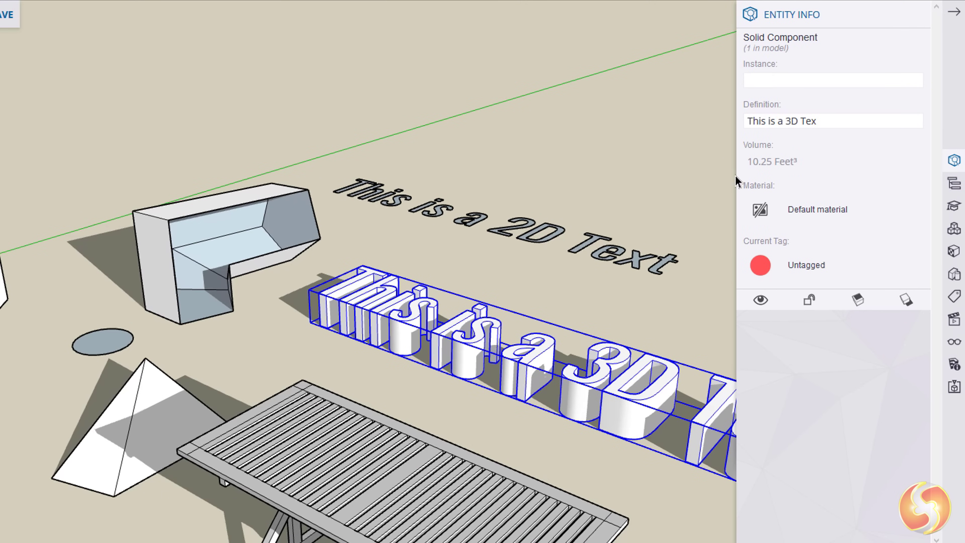
pyautogui.click(802, 210)
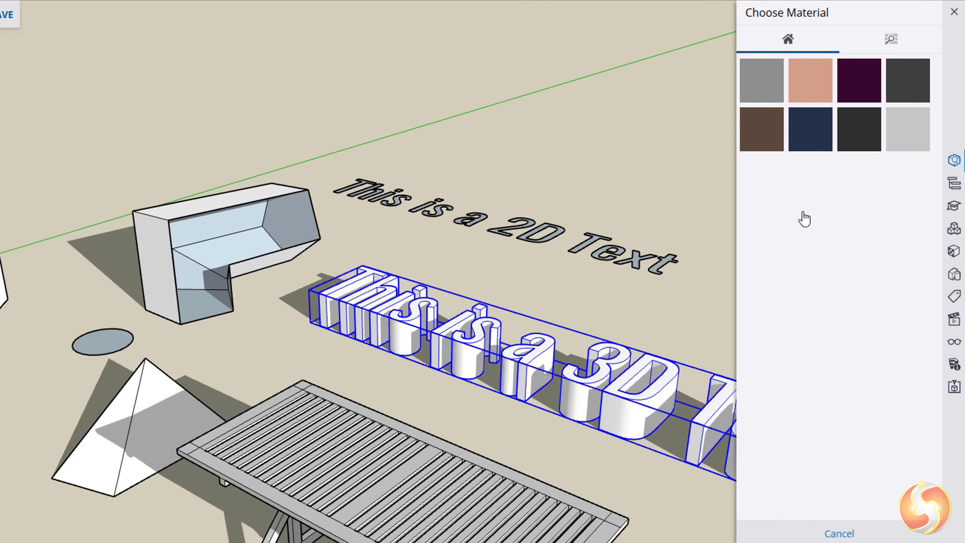
pyautogui.click(887, 51)
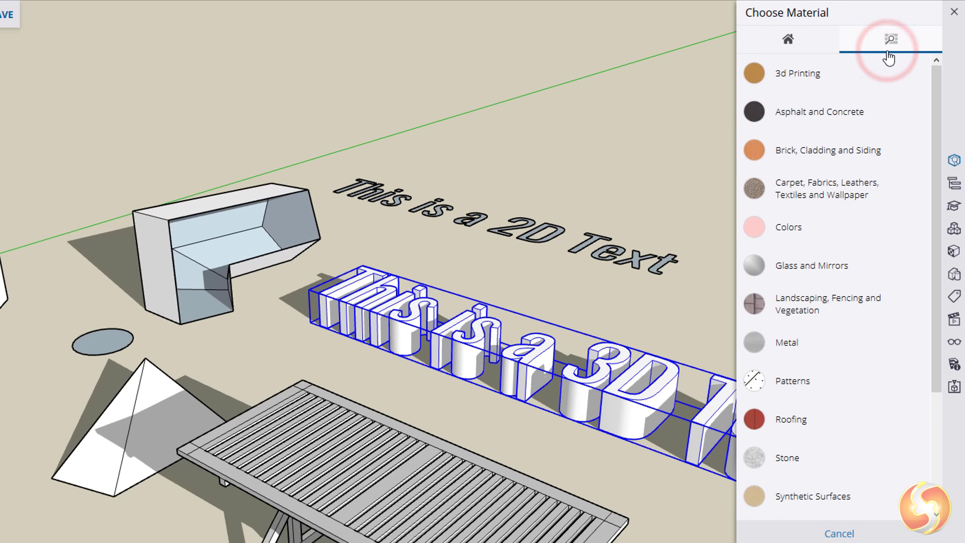
pyautogui.click(824, 188)
pyautogui.click(821, 230)
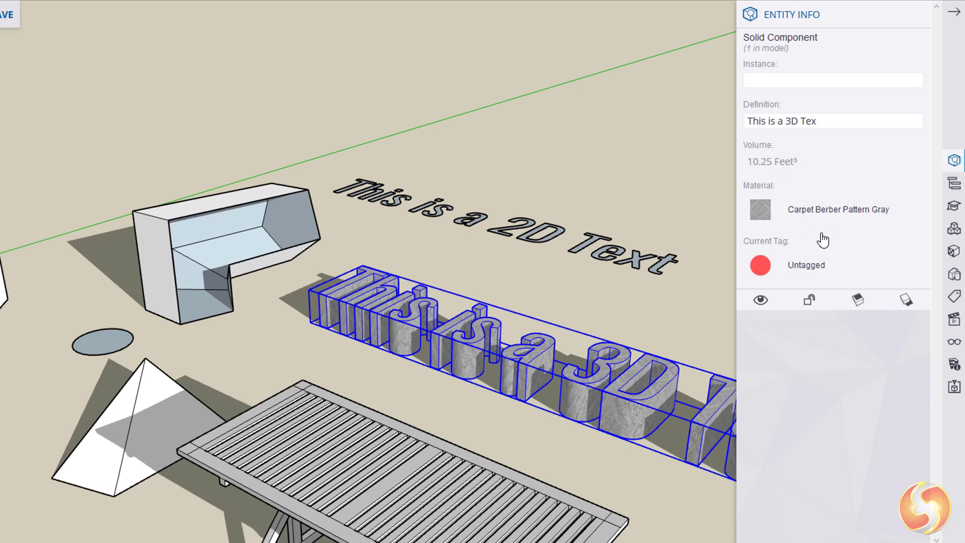
# Replace the 3D text's material with Landscaping's Asphalt Stamped Brick.
pyautogui.click(811, 215)
pyautogui.click(878, 28)
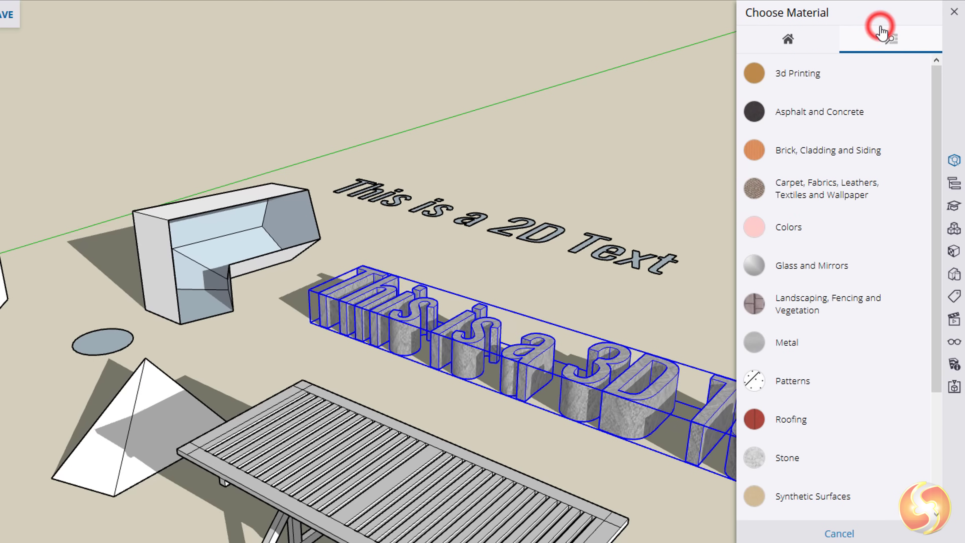
pyautogui.click(796, 301)
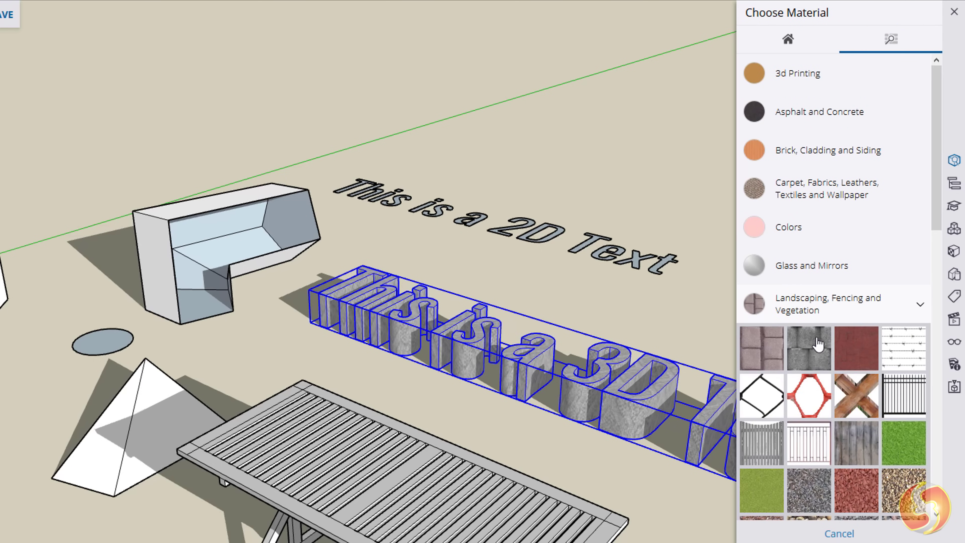
pyautogui.click(779, 359)
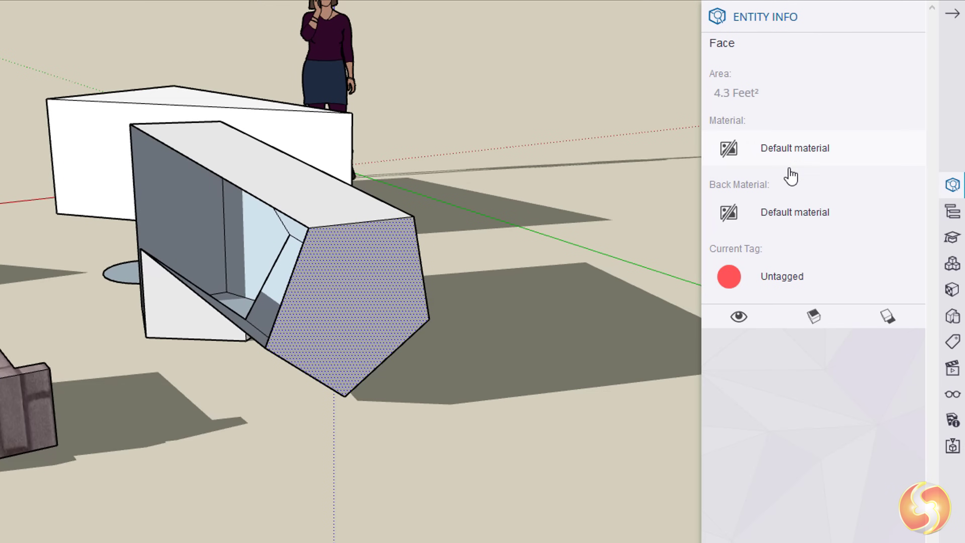
# Set the box face's back material to Glass and Mirrors' Mirror 01, then orbit to check the interior.
pyautogui.click(776, 215)
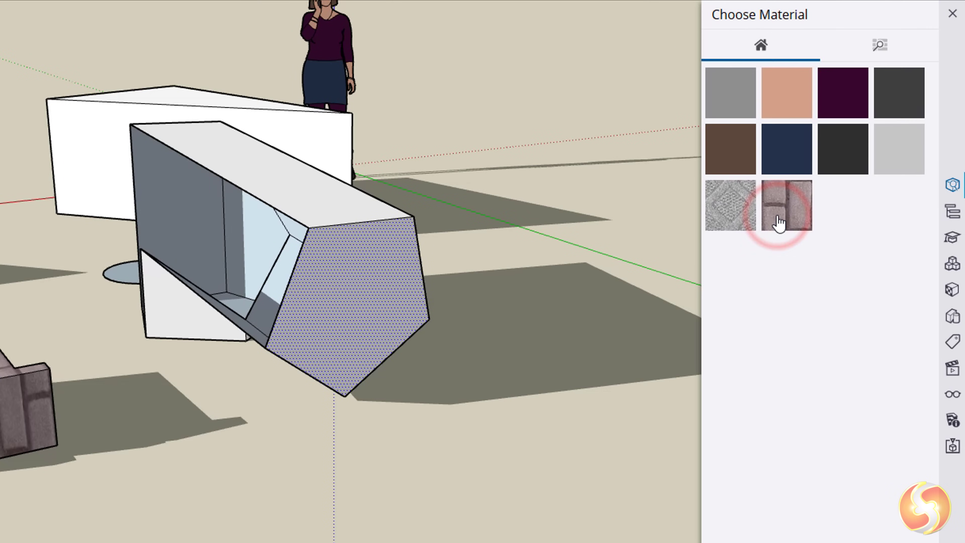
pyautogui.click(883, 43)
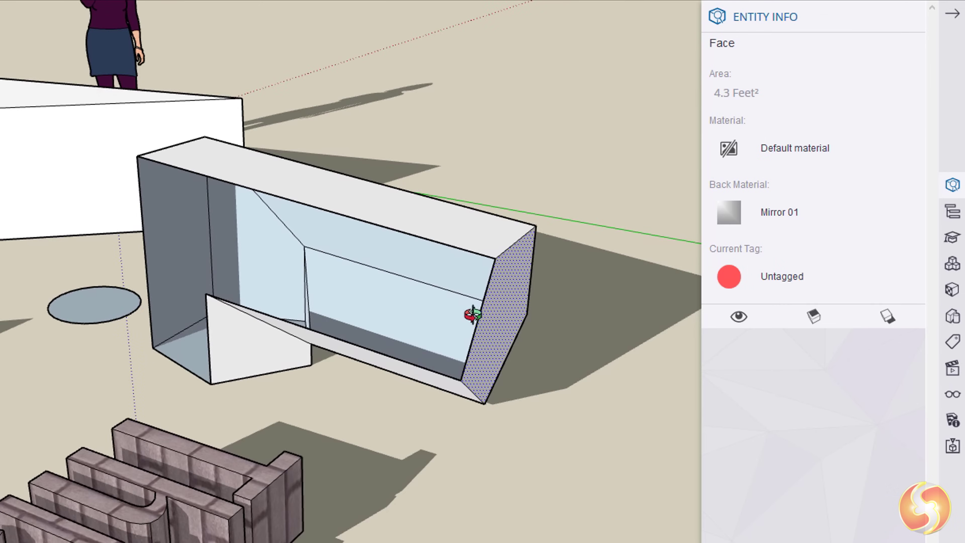
pyautogui.moveTo(473, 314); pyautogui.dragTo(511, 230, button='middle')
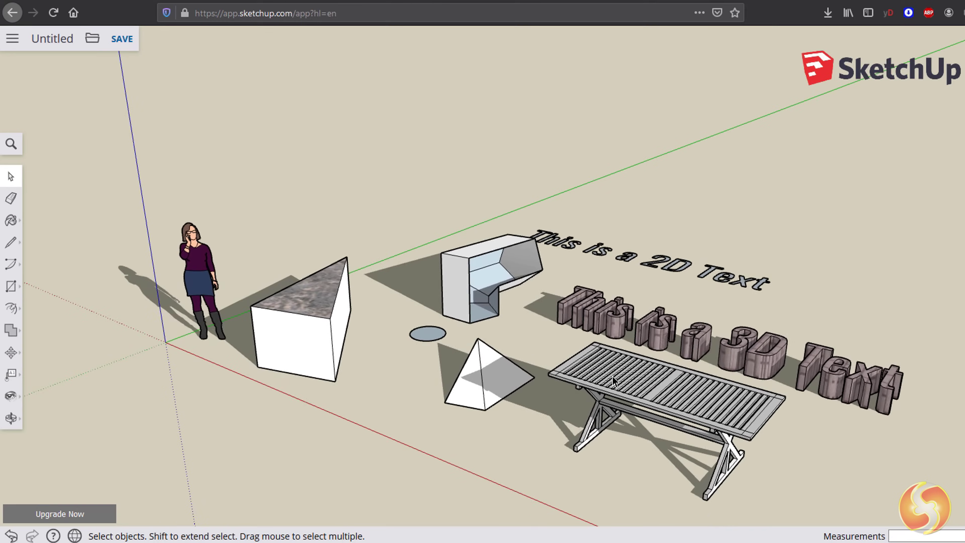
pyautogui.moveTo(576, 396); pyautogui.dragTo(613, 416, button='middle')
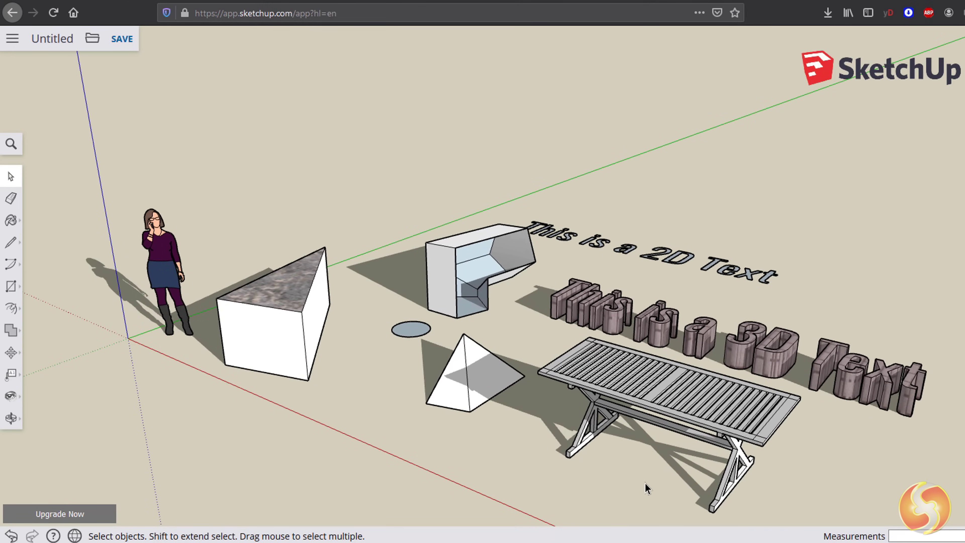
# Save the model as MyProject in the Projects > SketchUp folder.
pyautogui.click(121, 39)
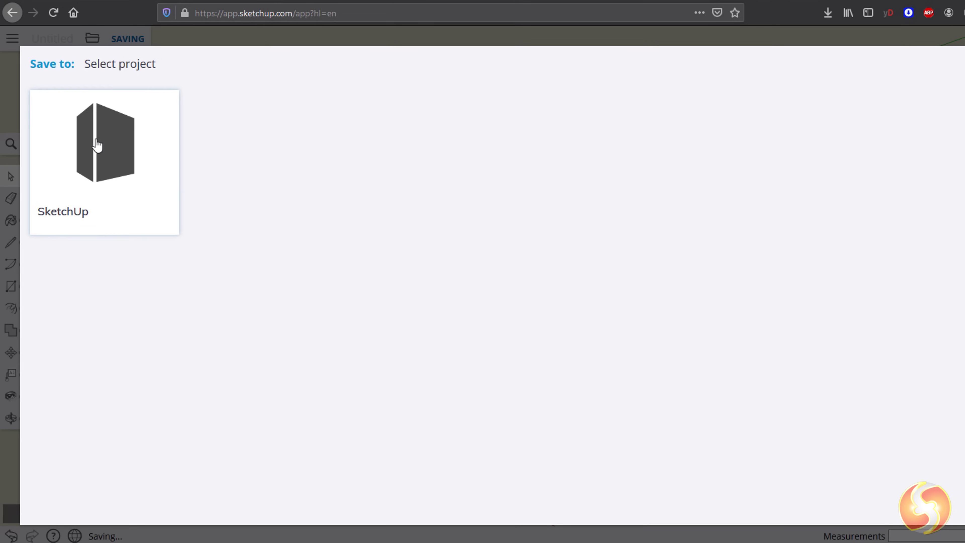
pyautogui.click(92, 144)
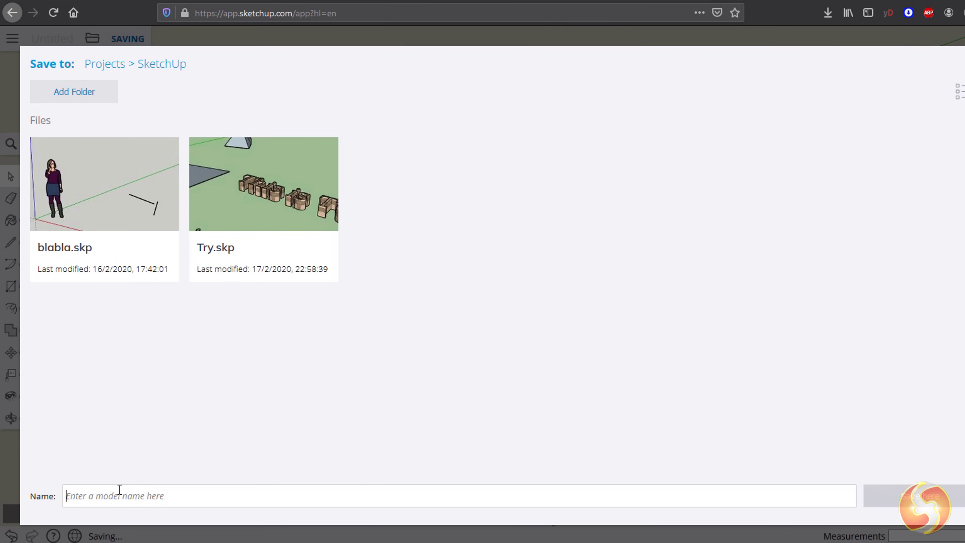
pyautogui.write('MyProject')
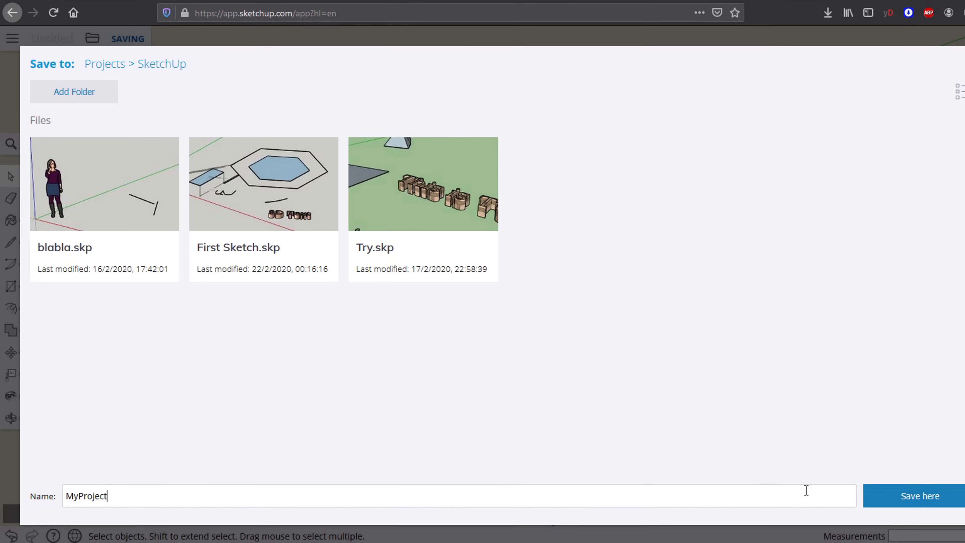
pyautogui.click(919, 498)
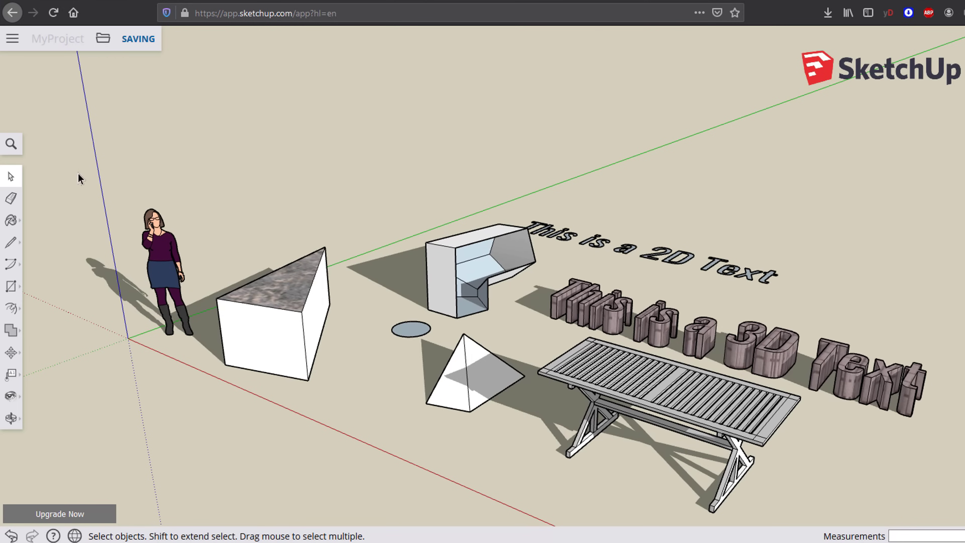